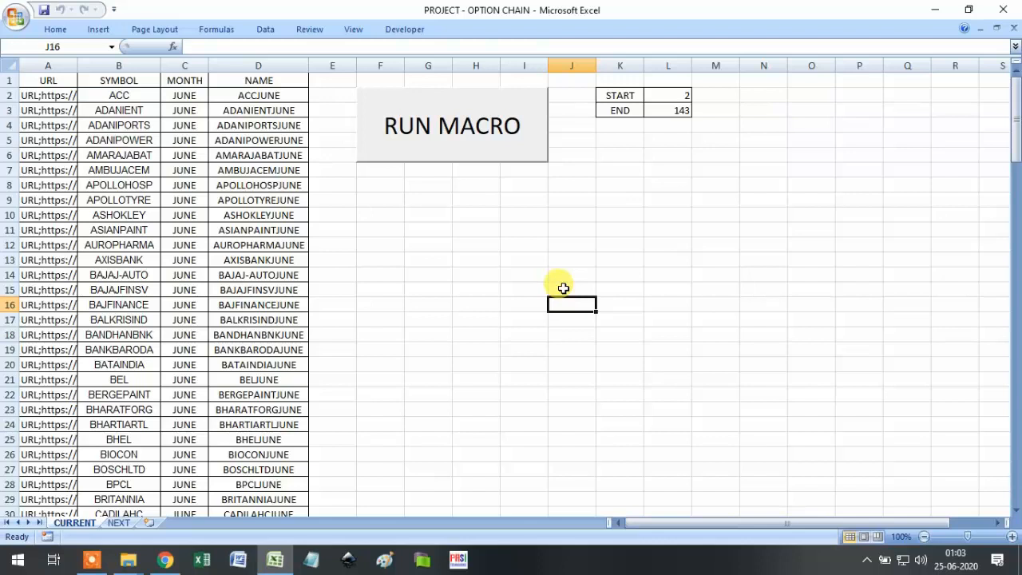
# Load ACC's option chain on the NSE site for the 30JUL2020 expiry (underlying 1268.00).
pyautogui.click(168, 561)
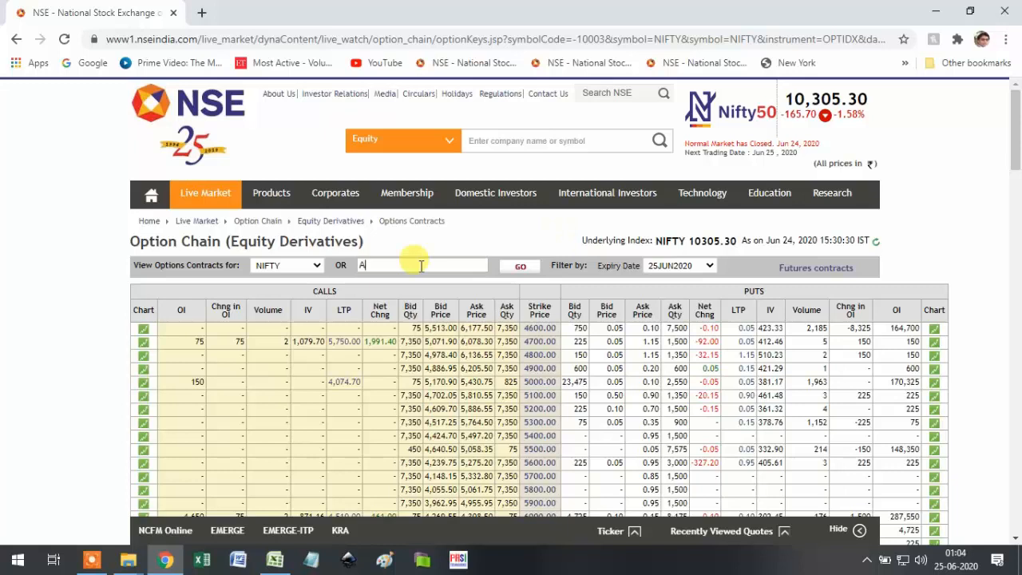
pyautogui.click(523, 267)
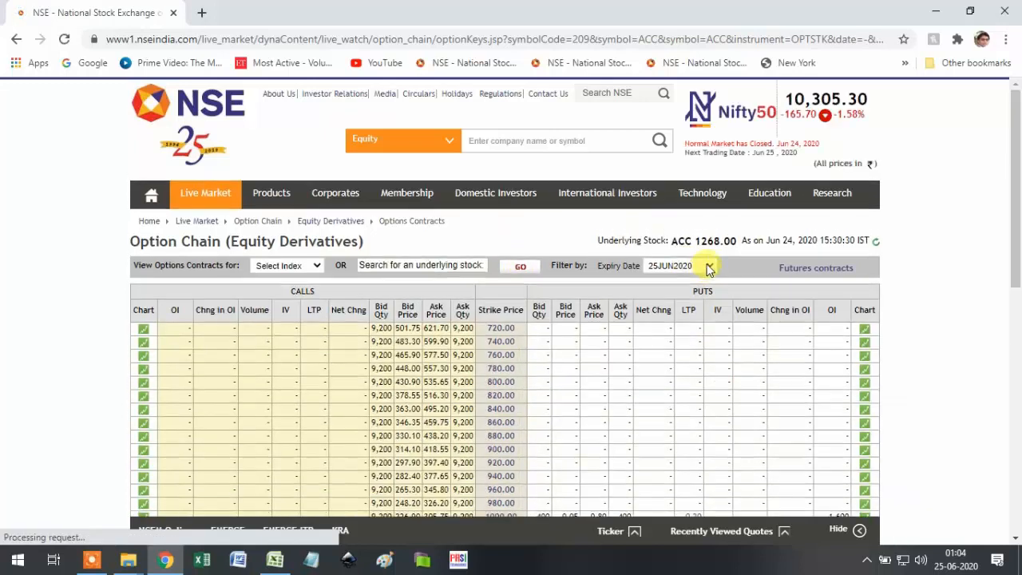
pyautogui.scroll(-1, 465, 299)
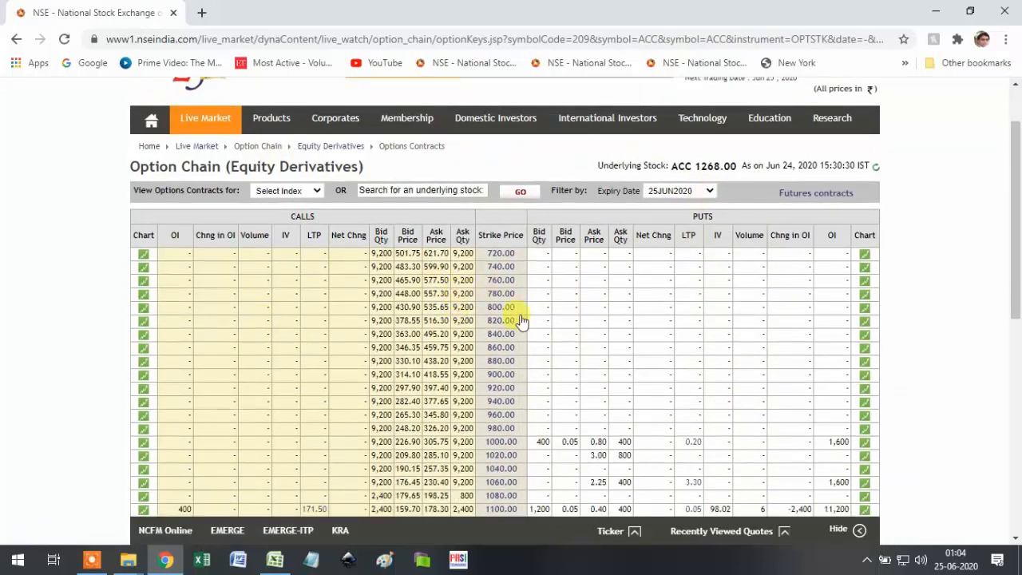
pyautogui.scroll(-3, 633, 399)
pyautogui.scroll(3, 799, 321)
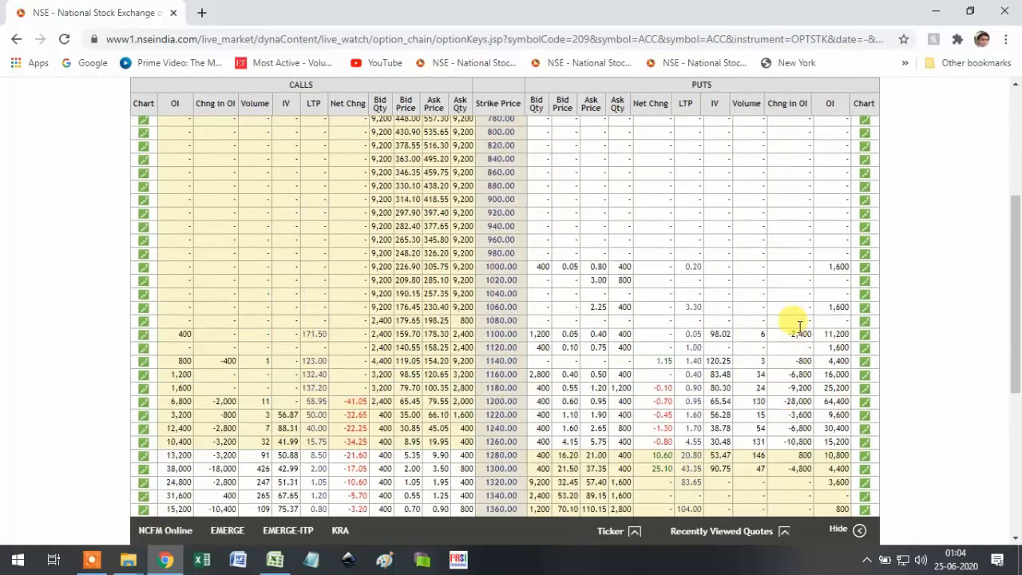
pyautogui.scroll(2, 790, 172)
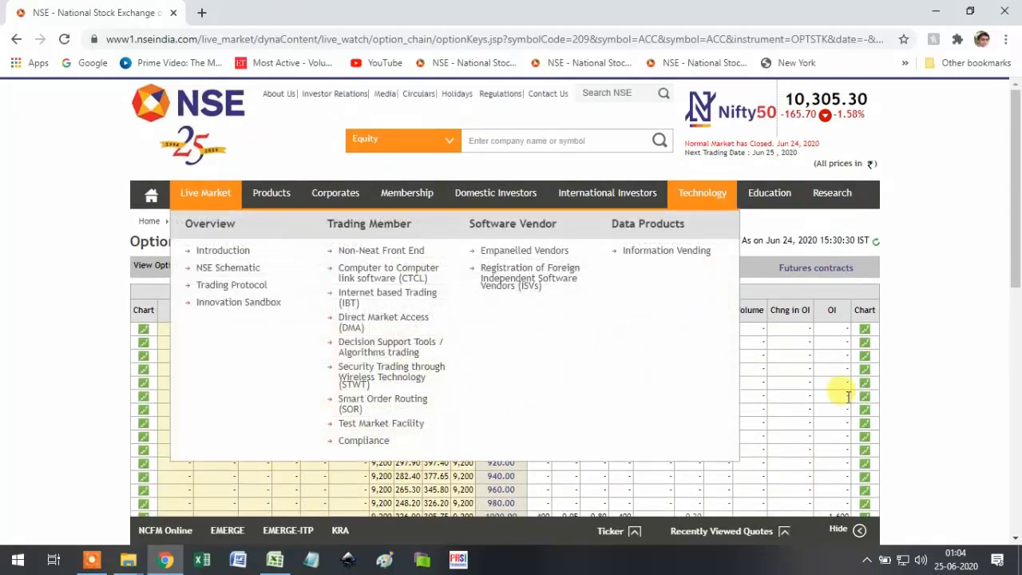
pyautogui.click(699, 268)
pyautogui.click(691, 300)
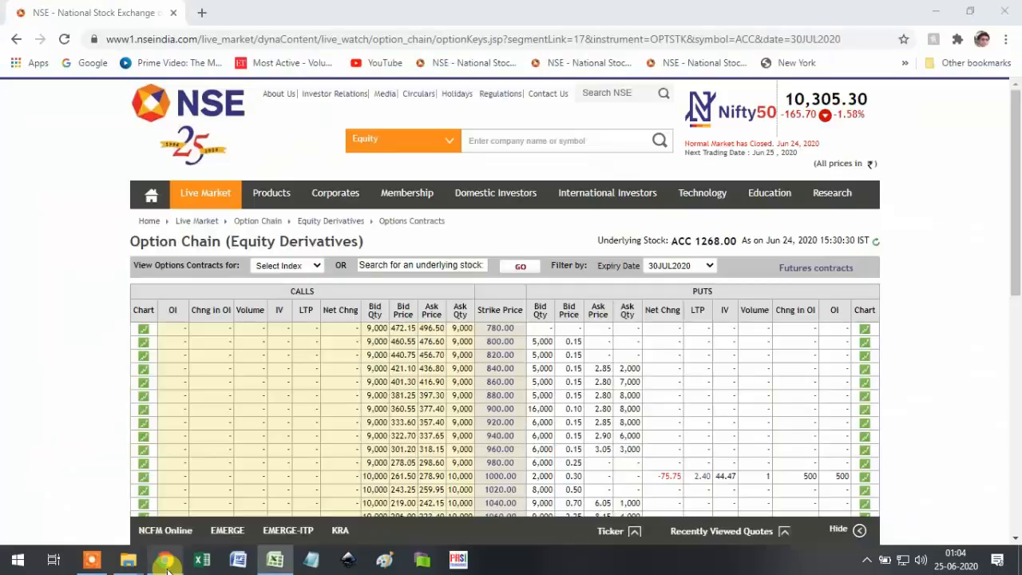
pyautogui.click(274, 559)
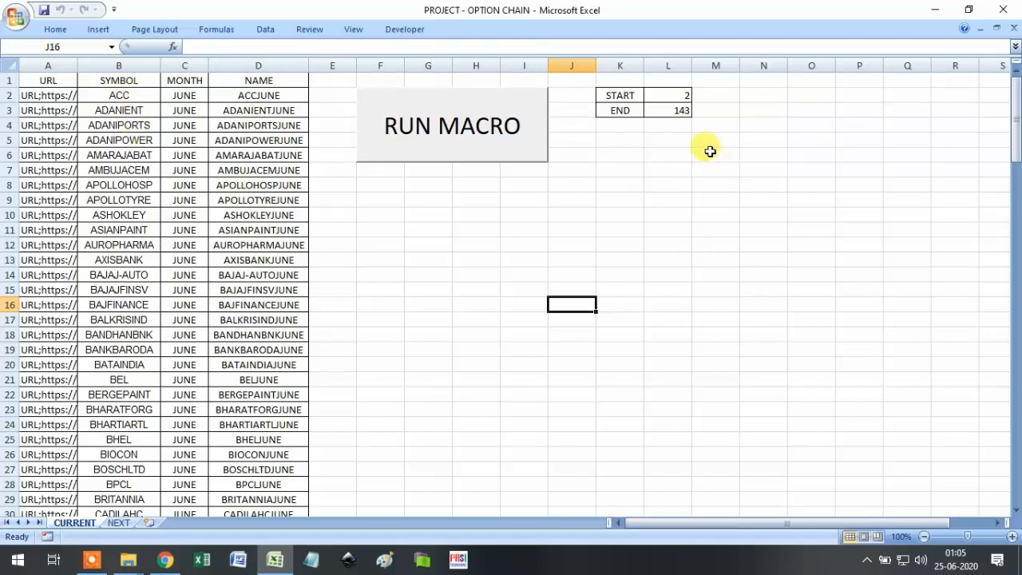
# Change the END value in L3 from 143 to 2 so only ACC is processed.
pyautogui.click(683, 114)
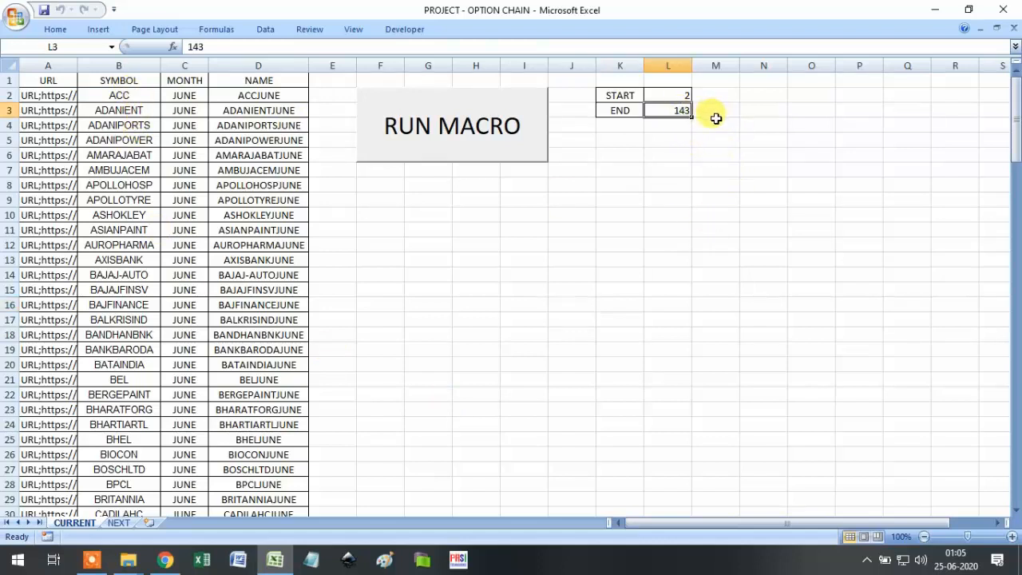
pyautogui.write('2')
pyautogui.click(429, 245)
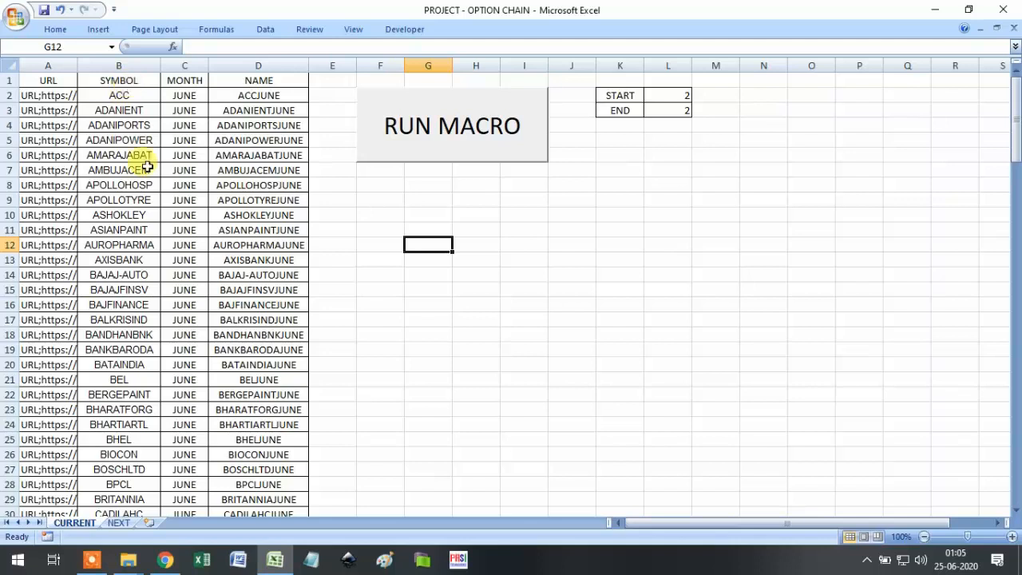
pyautogui.click(126, 562)
# Browse the CURRENT MONTH folder to check its 142 per-stock workbooks, then return to Excel.
pyautogui.click(137, 503)
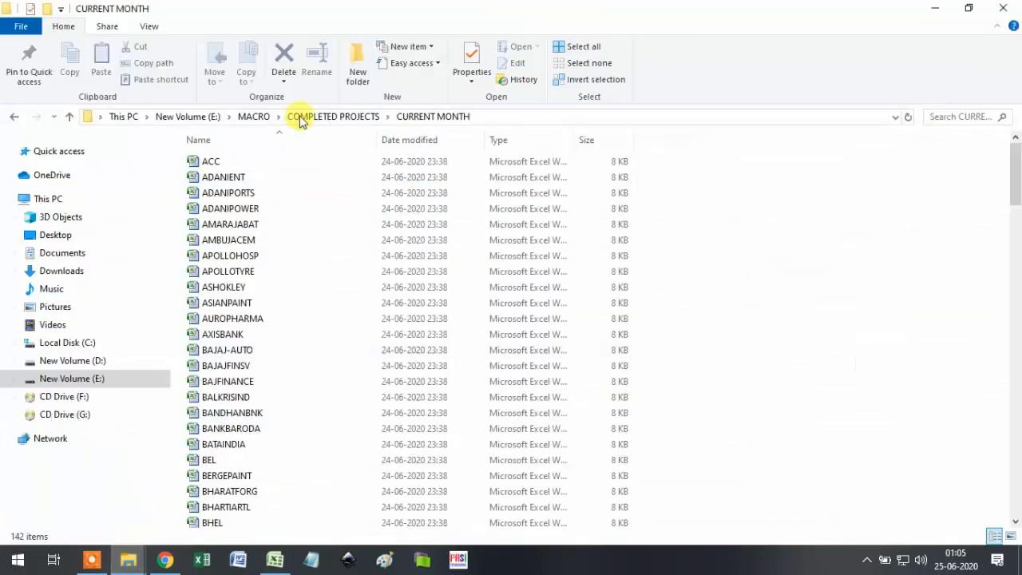
pyautogui.click(326, 117)
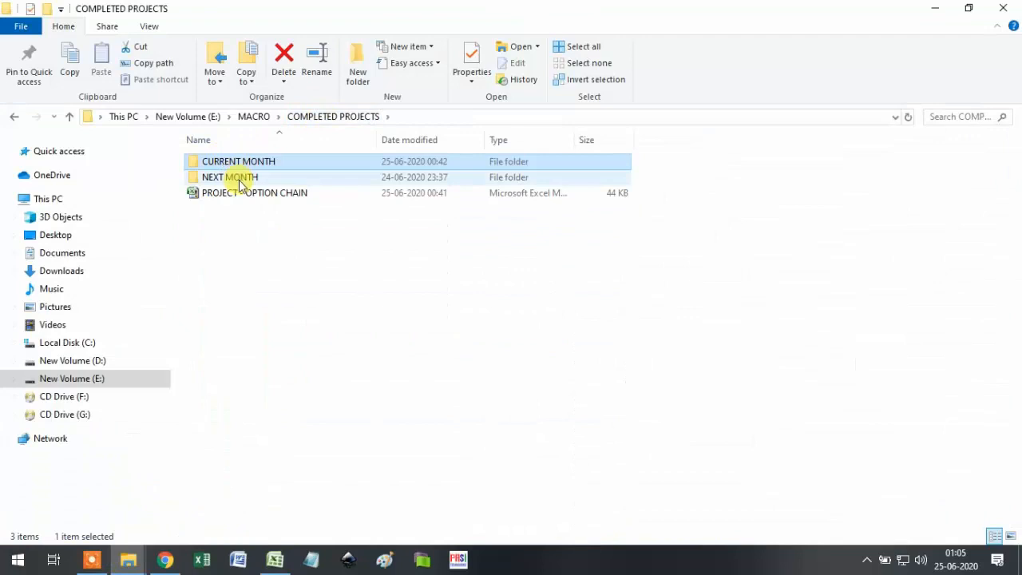
pyautogui.doubleClick(257, 166)
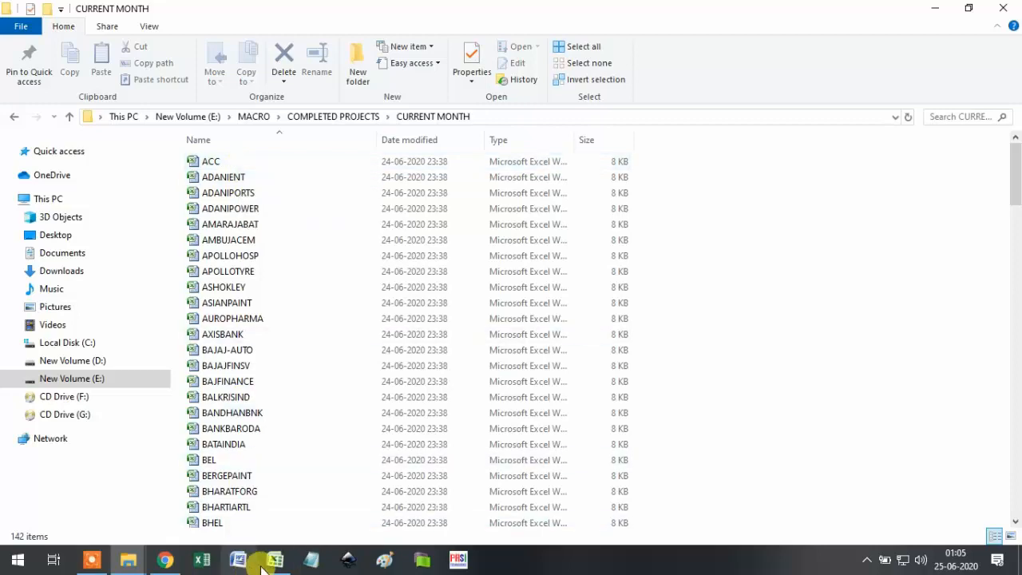
pyautogui.click(274, 559)
pyautogui.click(16, 16)
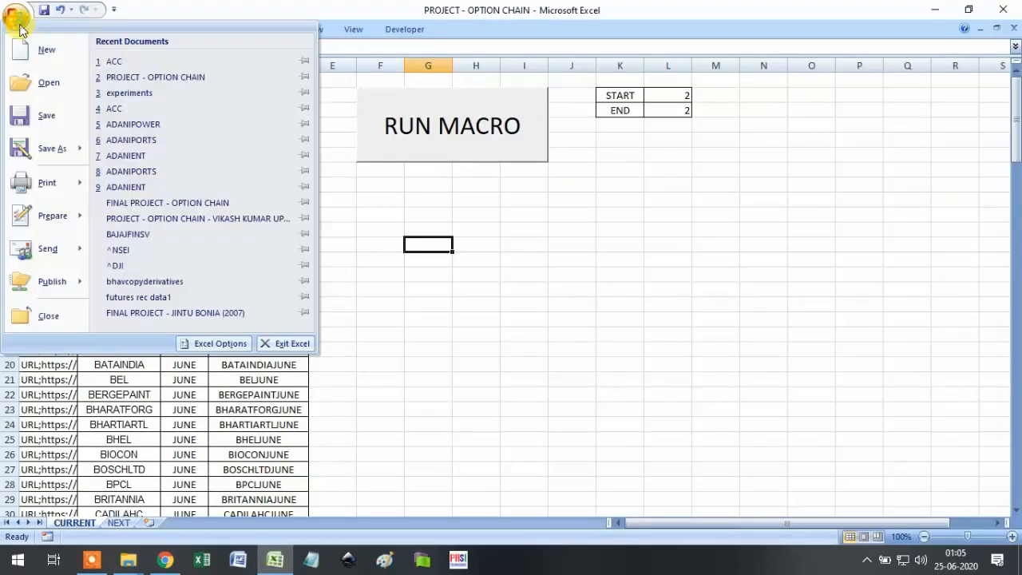
pyautogui.click(49, 83)
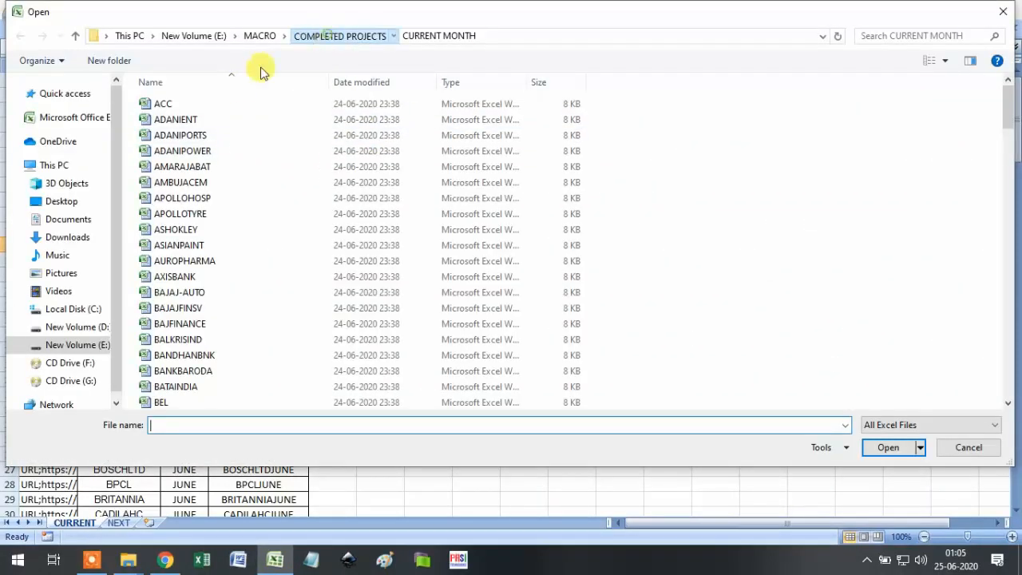
pyautogui.click(313, 38)
pyautogui.doubleClick(225, 105)
pyautogui.doubleClick(219, 103)
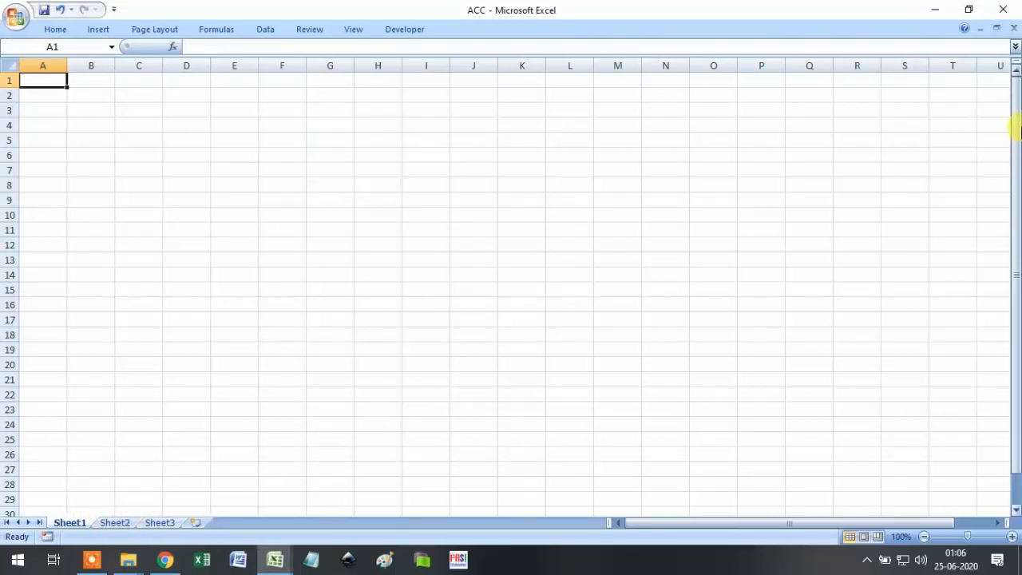
pyautogui.click(1014, 32)
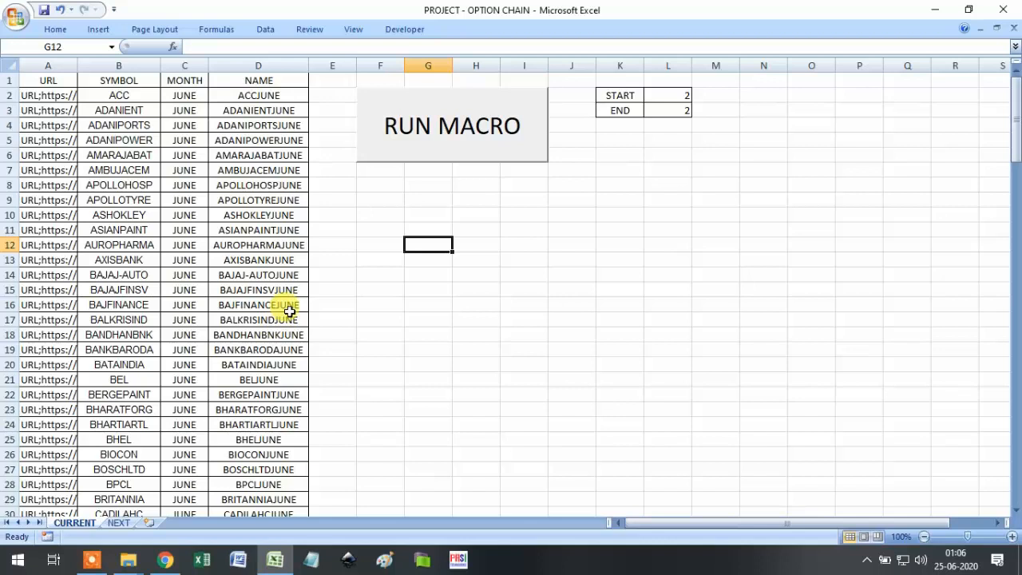
pyautogui.click(19, 21)
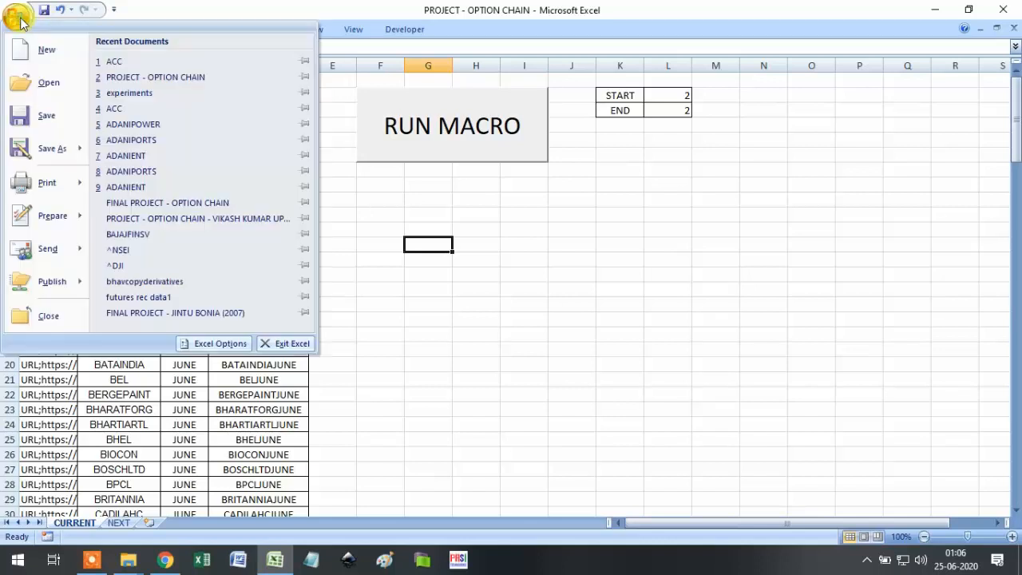
pyautogui.click(48, 84)
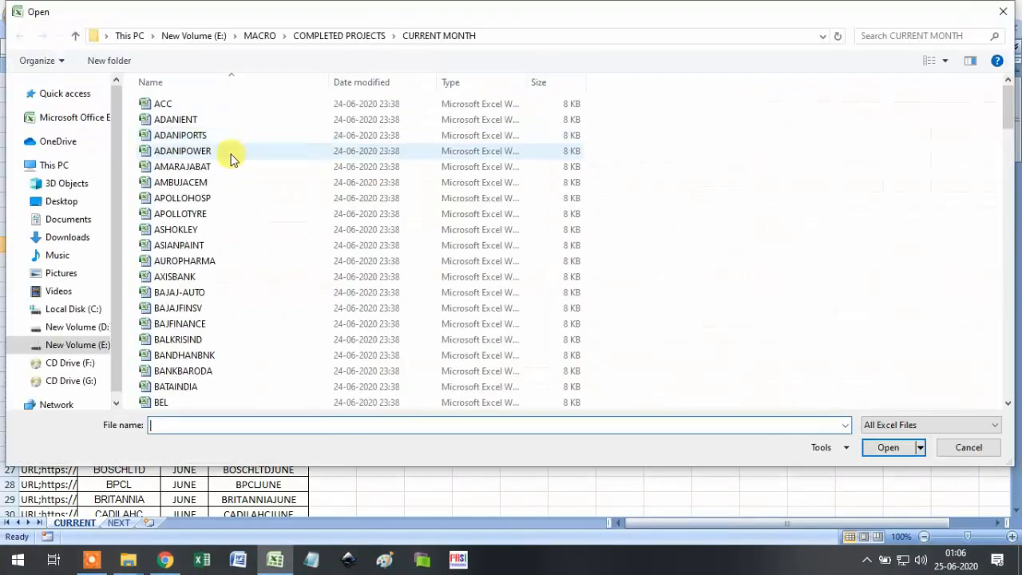
pyautogui.click(332, 37)
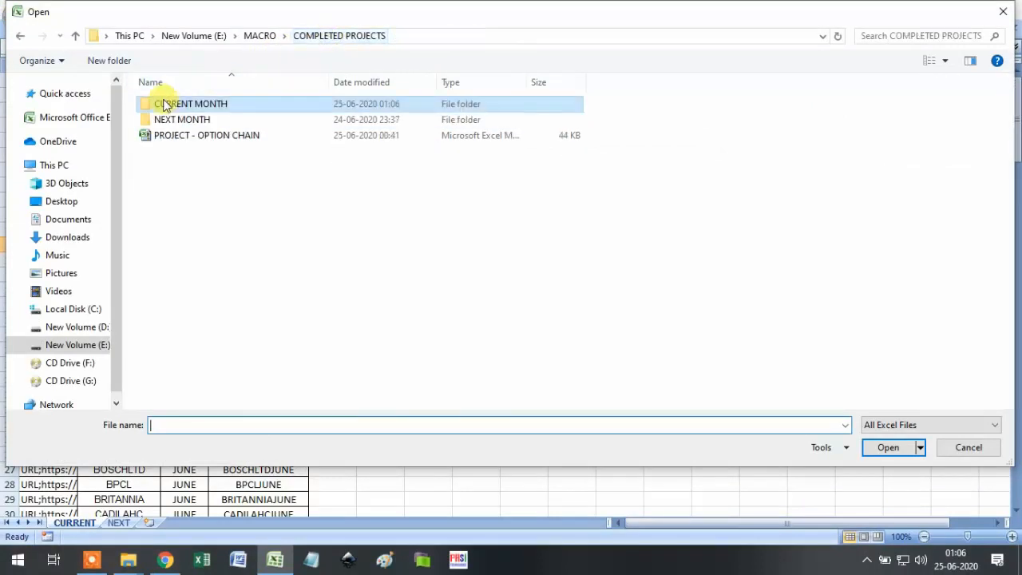
pyautogui.click(179, 126)
pyautogui.doubleClick(179, 127)
pyautogui.click(168, 104)
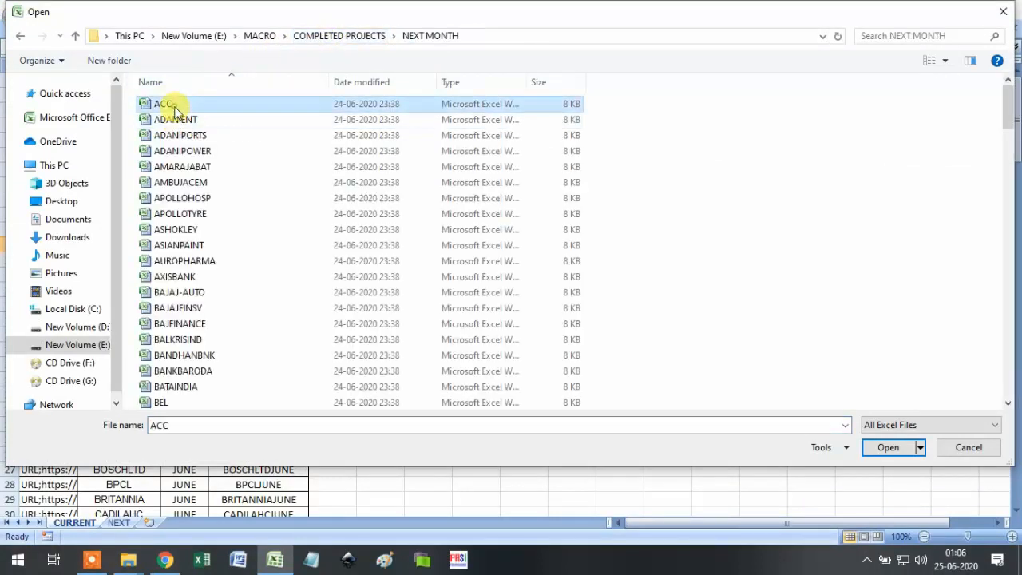
pyautogui.click(889, 448)
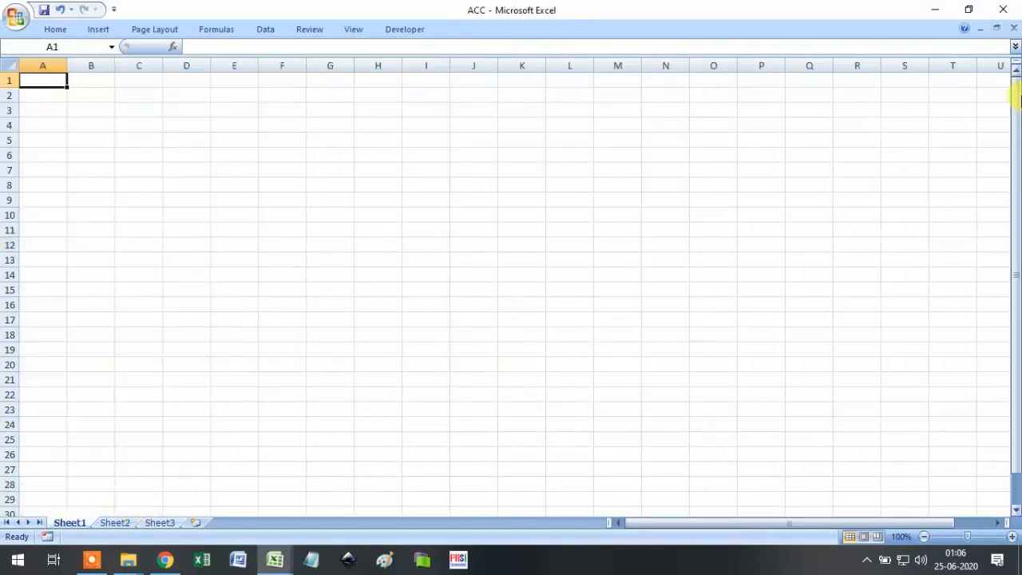
pyautogui.click(1014, 28)
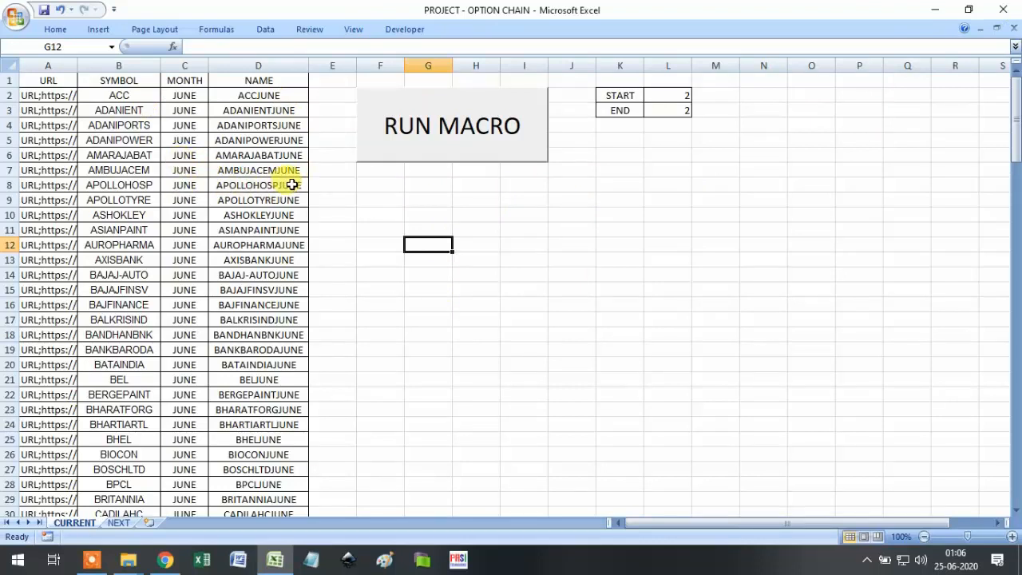
pyautogui.click(476, 154)
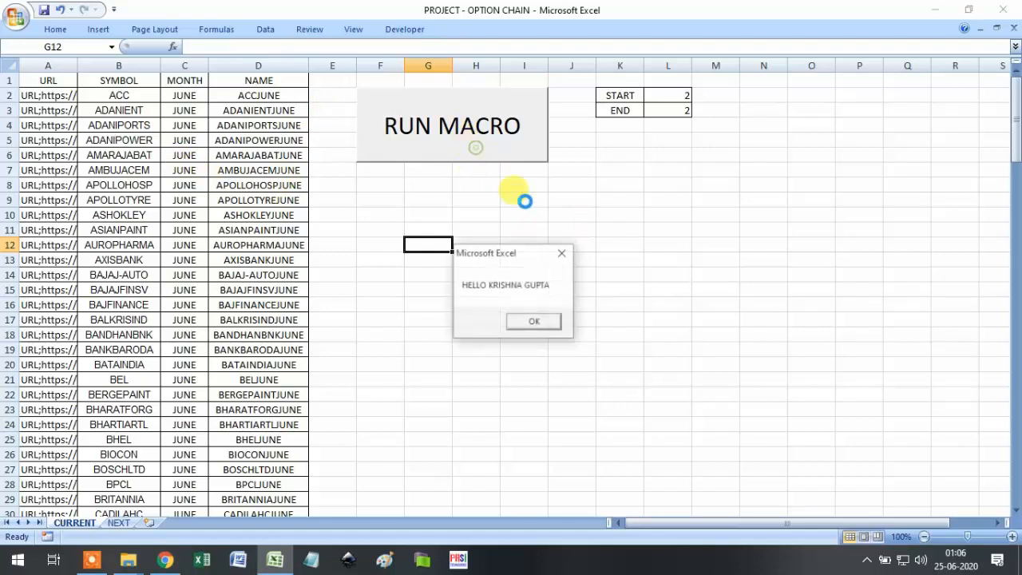
# Dismiss the macro greeting and submit the access code so ACC's option chain downloads.
pyautogui.click(543, 322)
pyautogui.write('123456789')
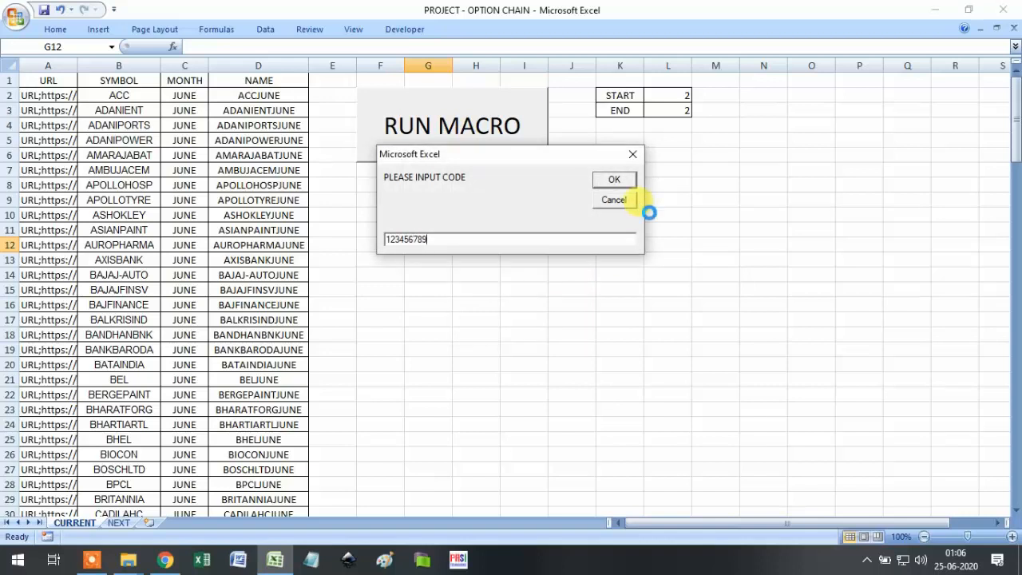
pyautogui.click(614, 179)
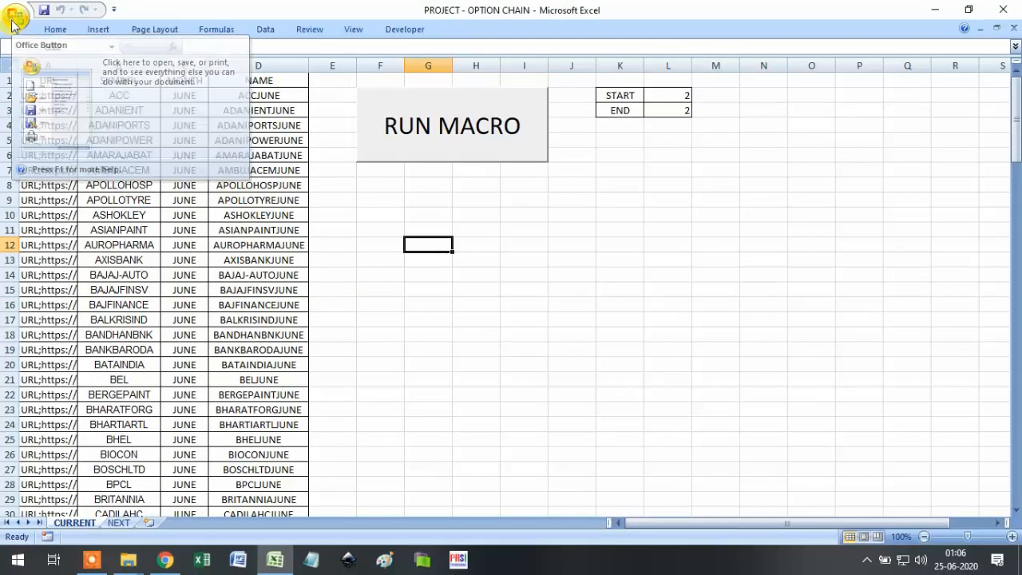
# Open the ACC workbook from the CURRENT MONTH folder.
pyautogui.click(13, 19)
pyautogui.click(40, 96)
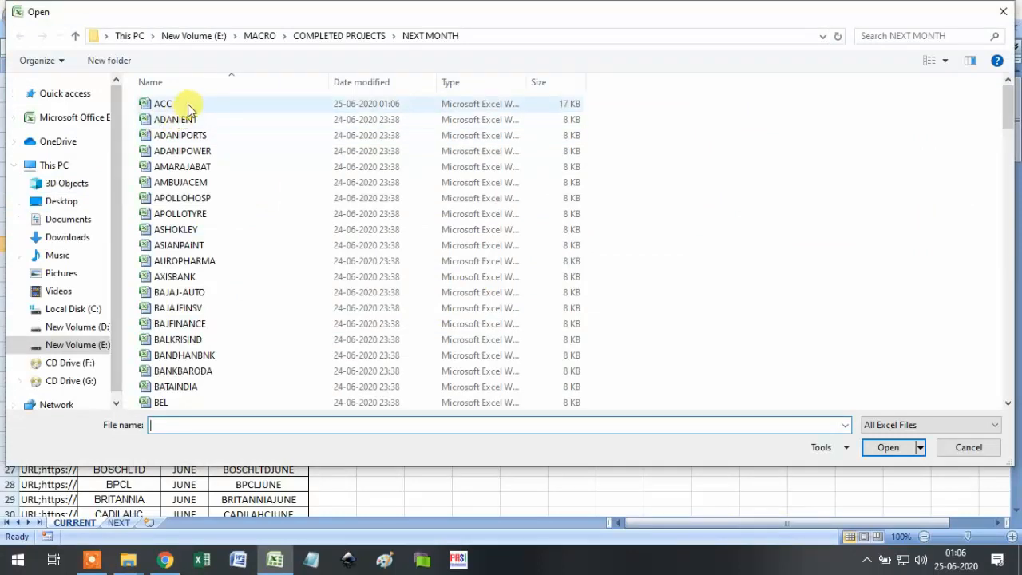
pyautogui.click(303, 37)
pyautogui.doubleClick(202, 102)
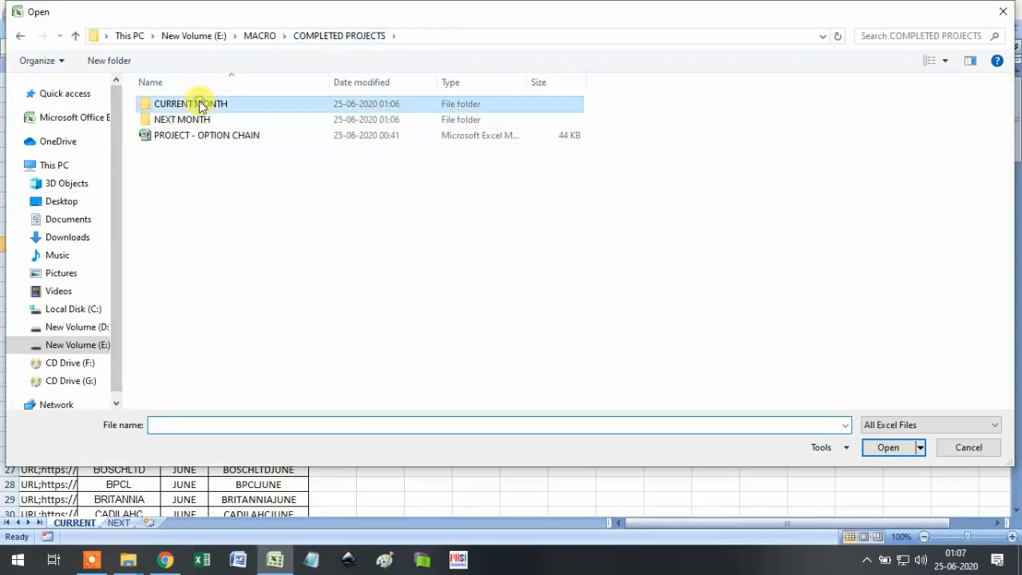
pyautogui.click(169, 108)
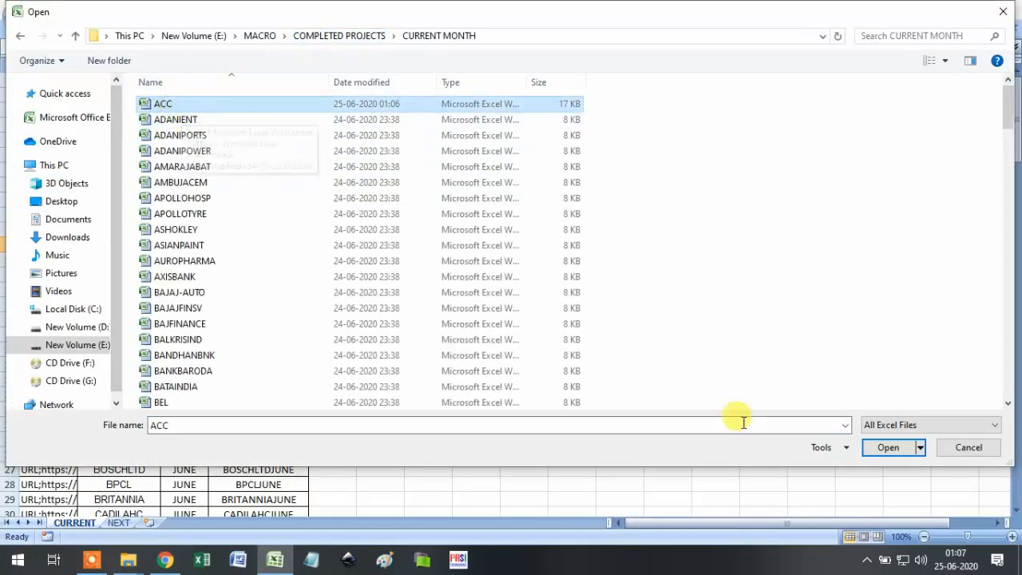
pyautogui.click(887, 448)
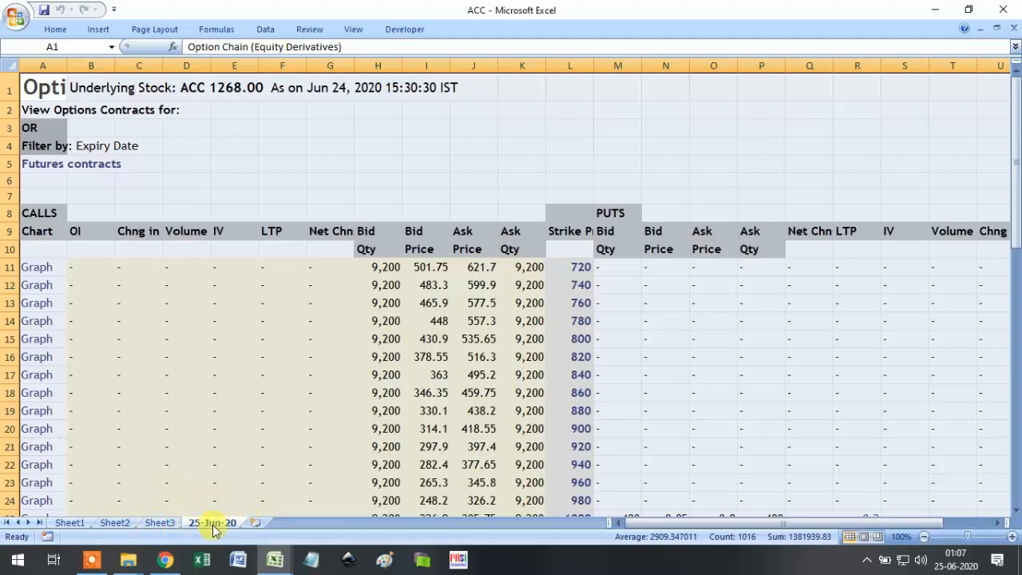
# Check the 25-Jun-20 sheet's call bid quantity and the 75.37 IV in row 43.
pyautogui.click(391, 342)
pyautogui.scroll(-7, 423, 285)
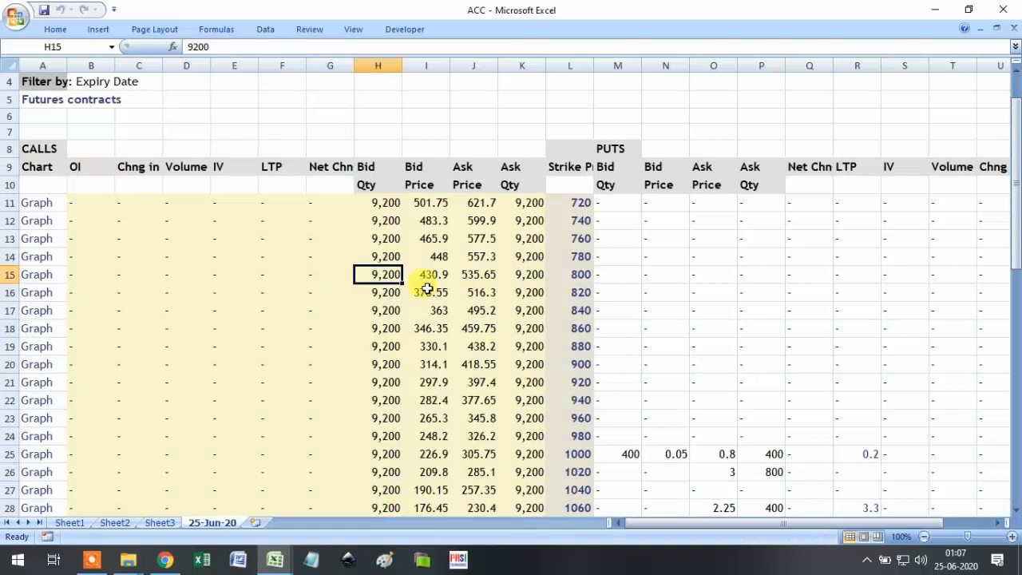
pyautogui.scroll(-2, 649, 419)
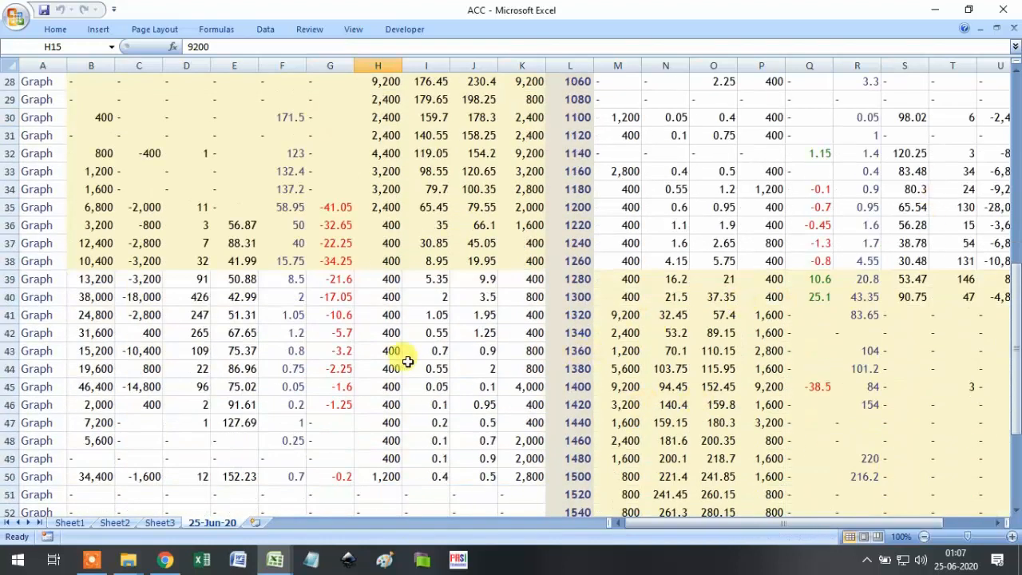
pyautogui.click(250, 354)
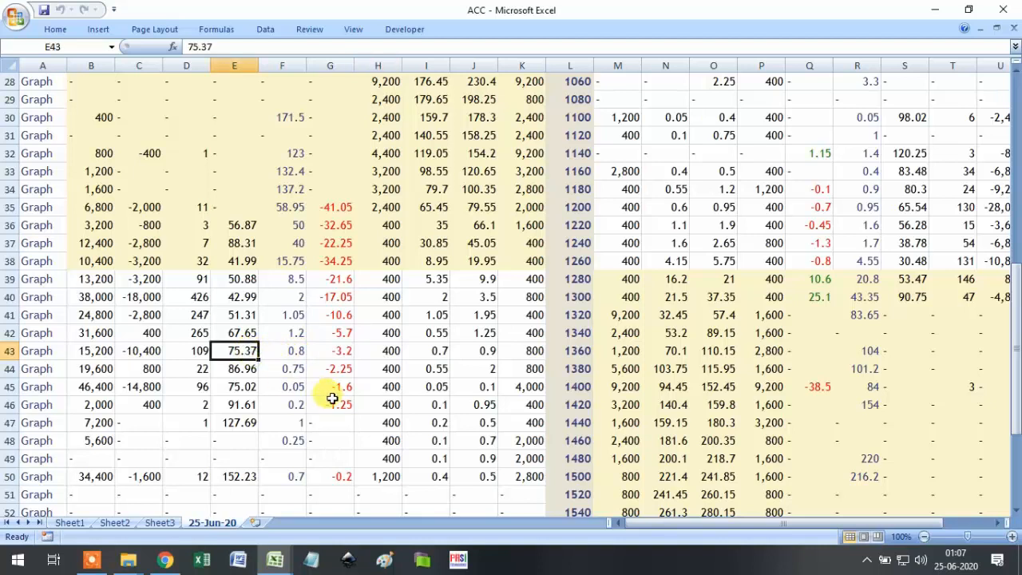
pyautogui.scroll(8, 336, 397)
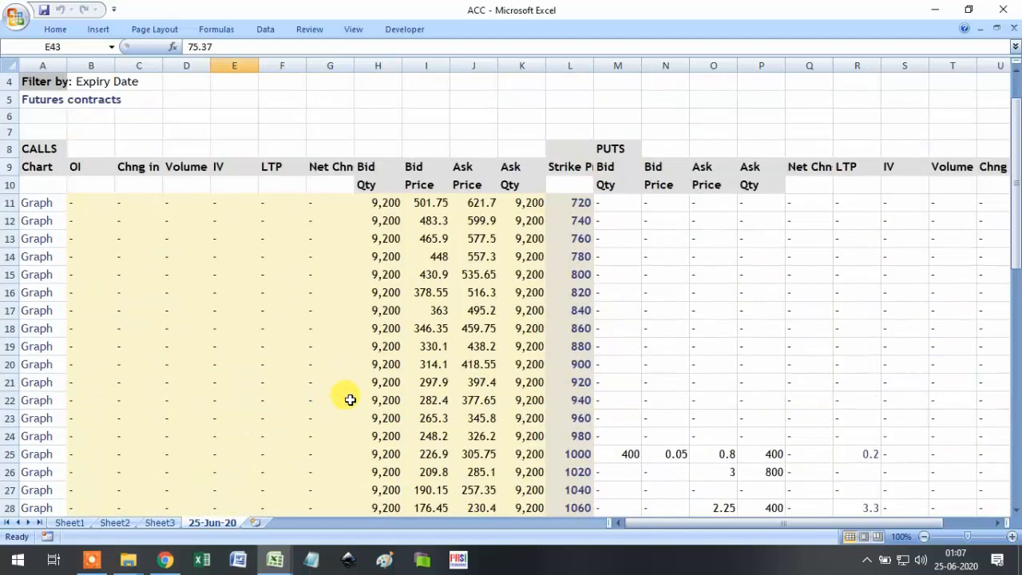
pyautogui.click(165, 561)
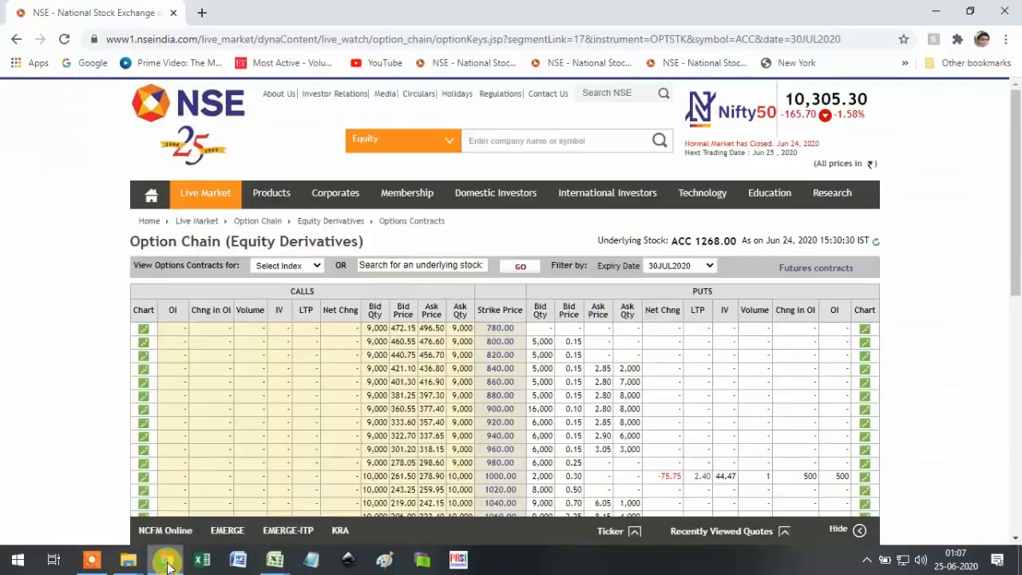
# Switch the NSE ACC option chain to the 25JUN2020 expiry and compare its rows.
pyautogui.scroll(-5, 575, 319)
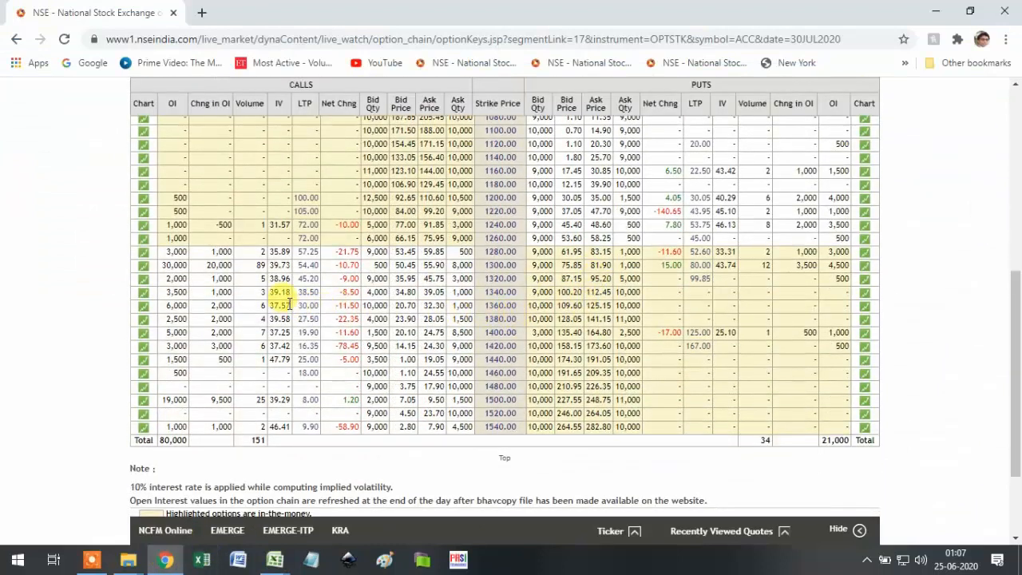
pyautogui.scroll(10, 322, 310)
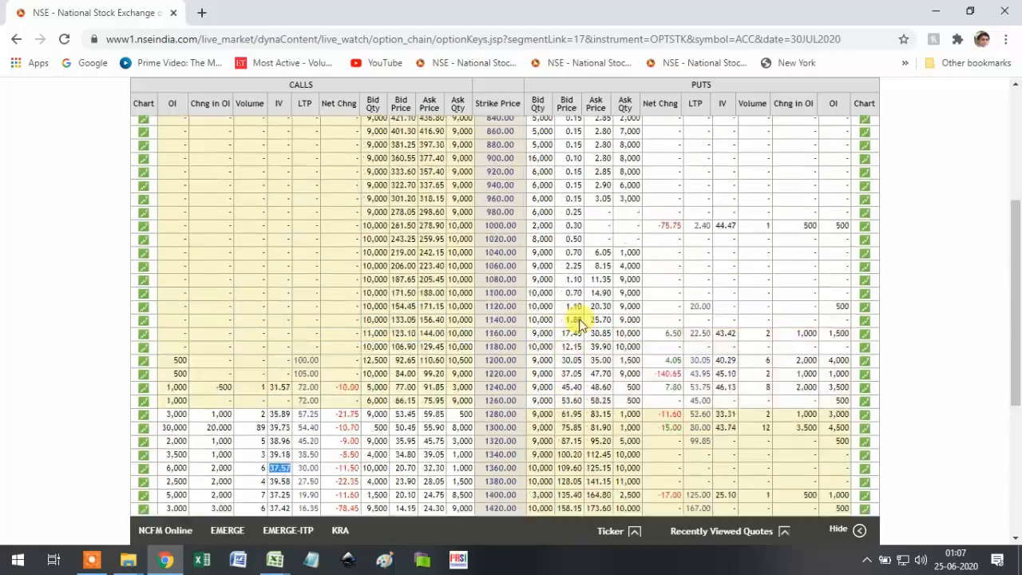
pyautogui.click(684, 267)
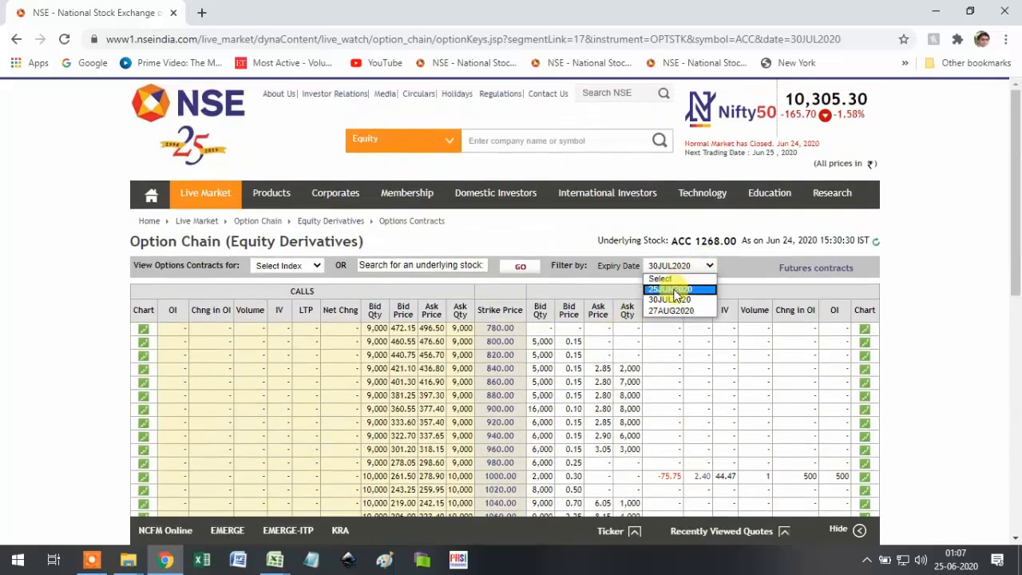
pyautogui.click(671, 290)
pyautogui.scroll(-5, 645, 305)
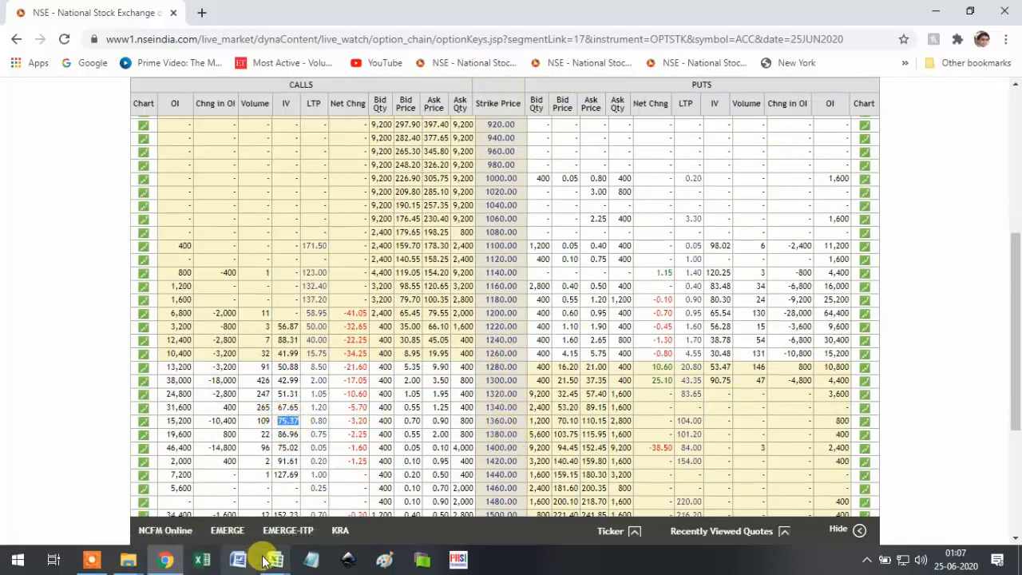
# Recheck the ACC workbook against the NSE page, then close it.
pyautogui.moveTo(275, 560)
pyautogui.click(328, 504)
pyautogui.scroll(-8, 264, 425)
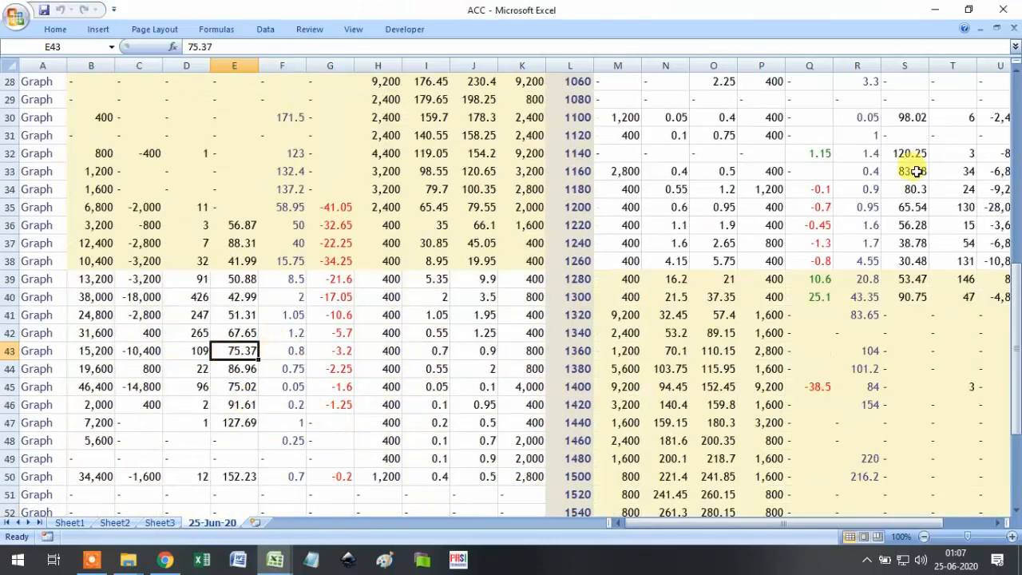
pyautogui.click(1014, 30)
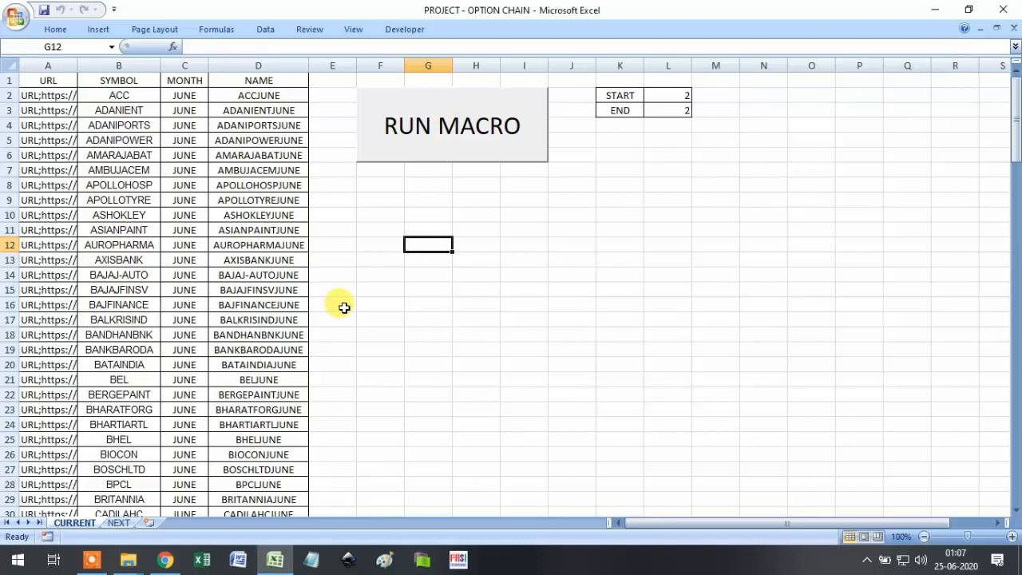
pyautogui.click(17, 17)
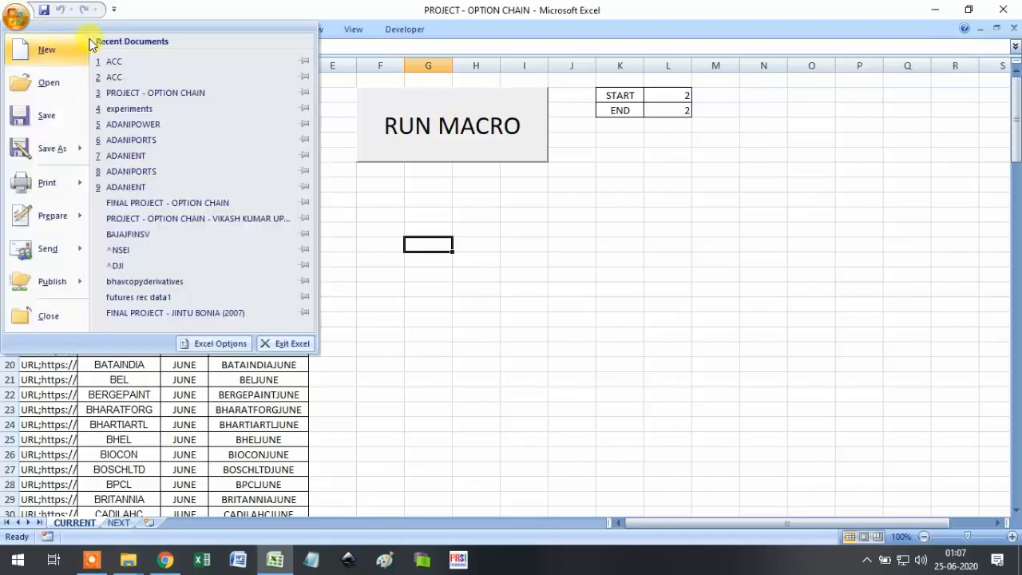
# Open the ACC workbook from the NEXT MONTH folder.
pyautogui.click(336, 227)
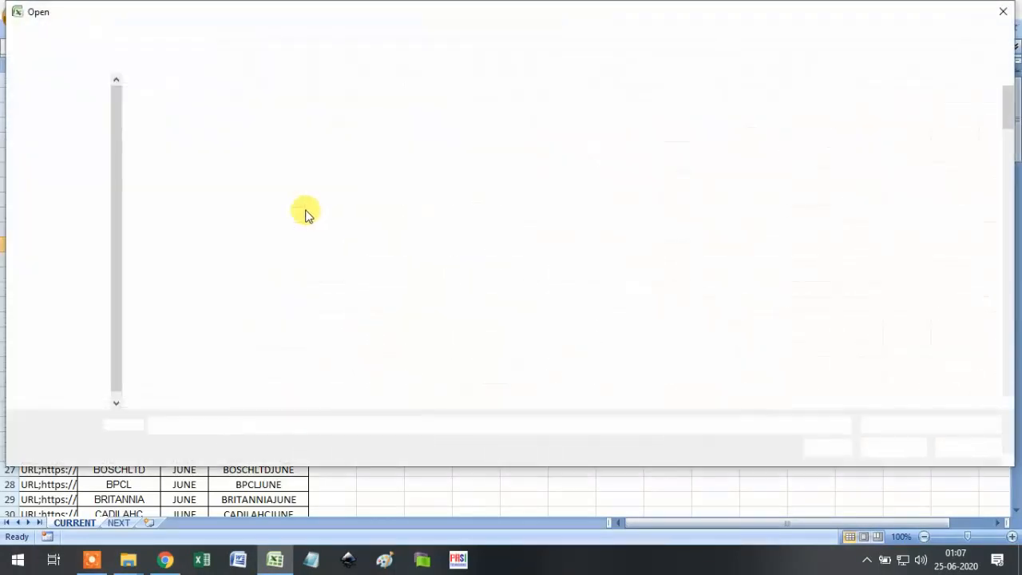
pyautogui.click(349, 36)
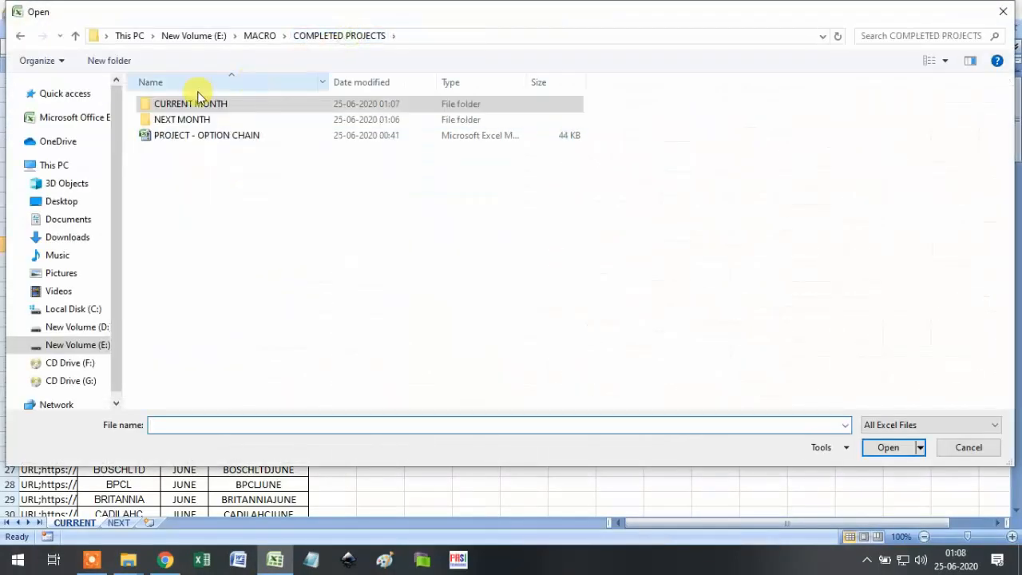
pyautogui.doubleClick(199, 119)
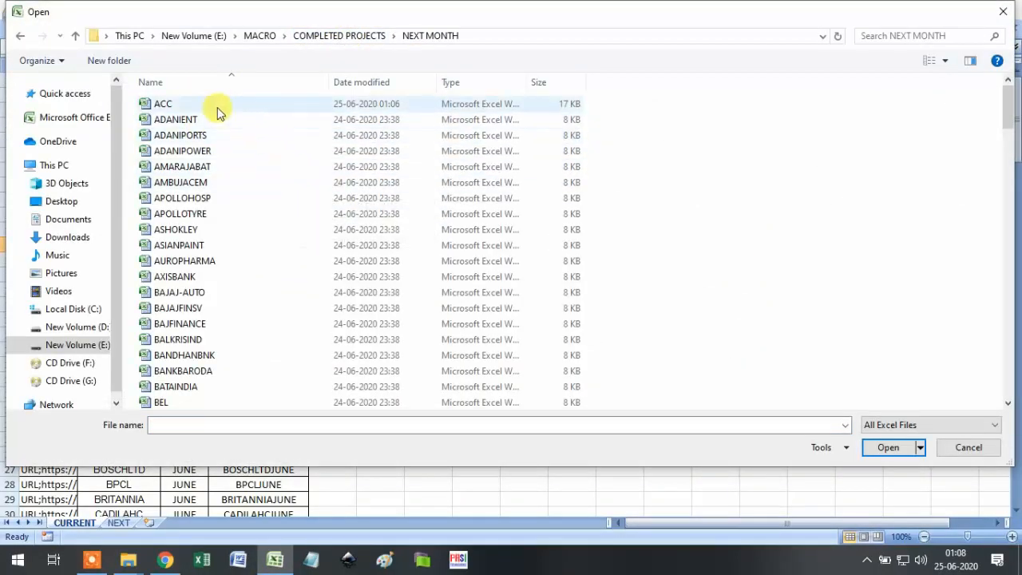
pyautogui.doubleClick(217, 109)
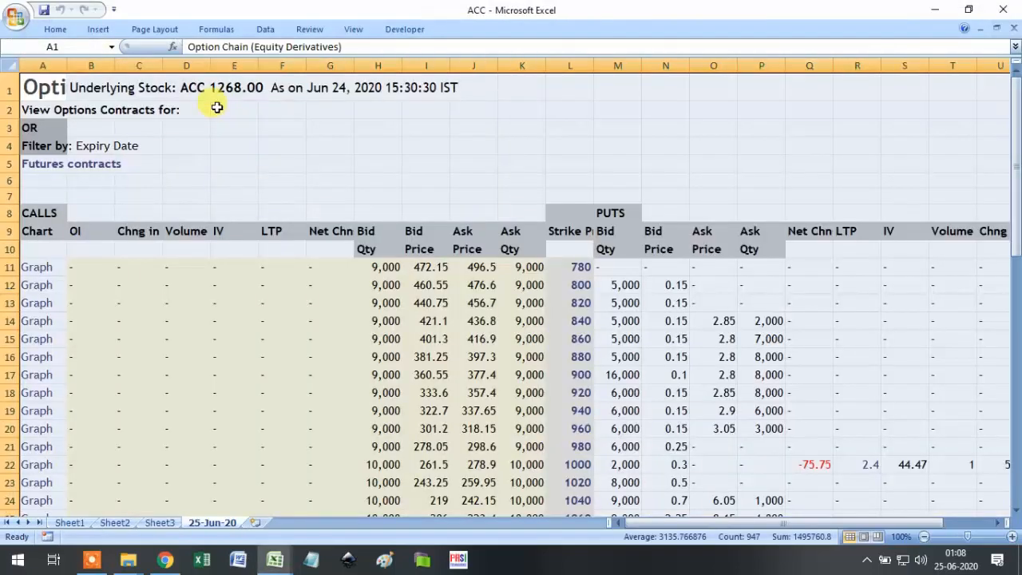
# Check the ask price 496.5 and the IV 37.57 at strike 1360.
pyautogui.click(485, 267)
pyautogui.scroll(-8, 483, 279)
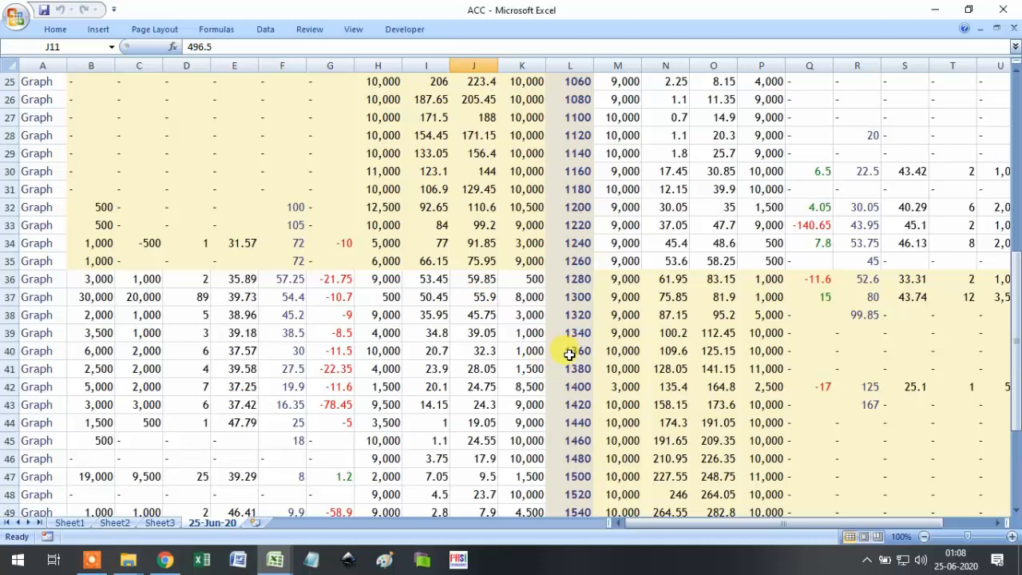
pyautogui.click(241, 350)
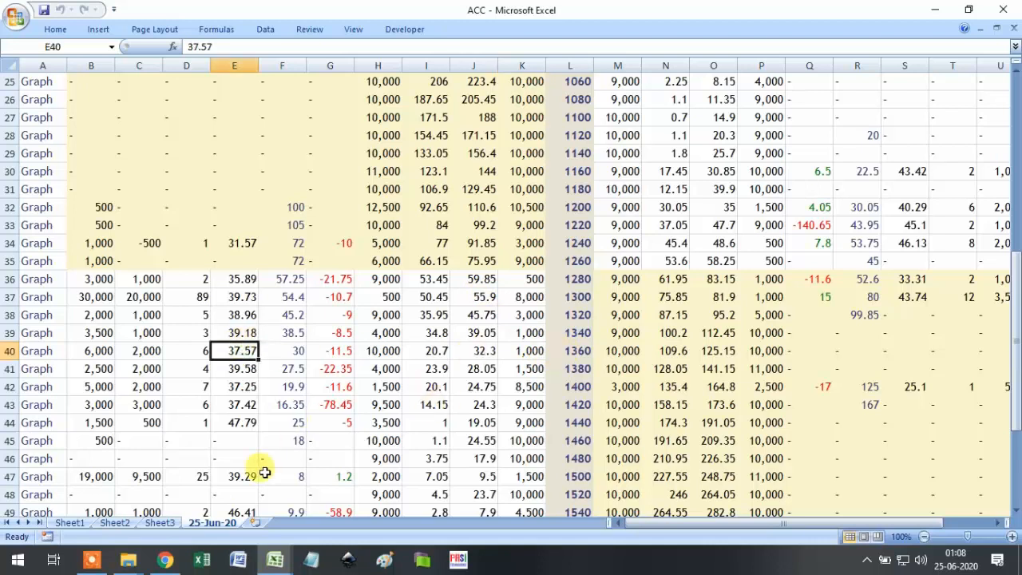
pyautogui.click(168, 559)
# Switch NSE's ACC chain to 30JUL2020 and compare the 1360-strike row's IV of 37.57.
pyautogui.scroll(4, 623, 260)
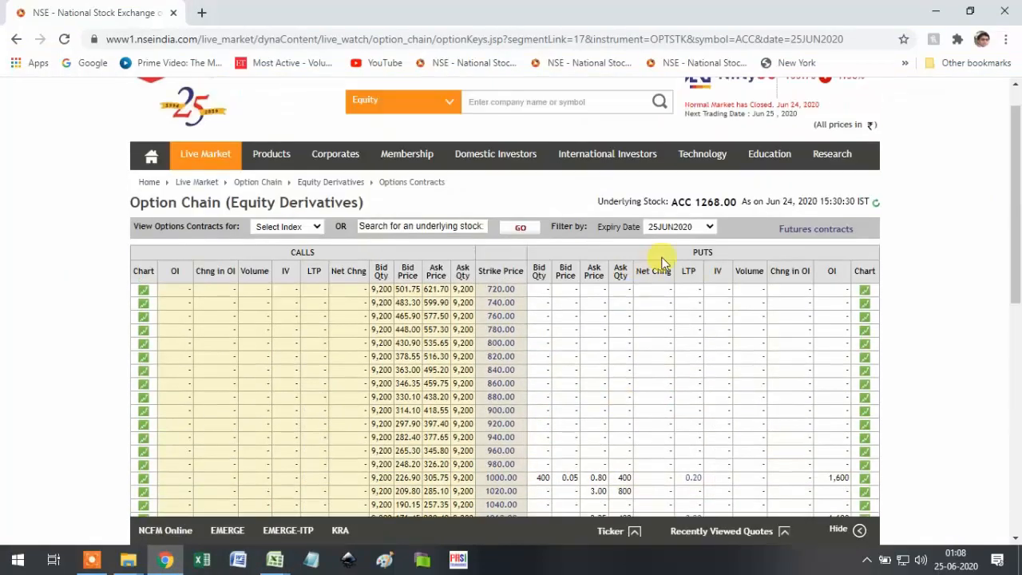
pyautogui.click(701, 227)
pyautogui.click(680, 264)
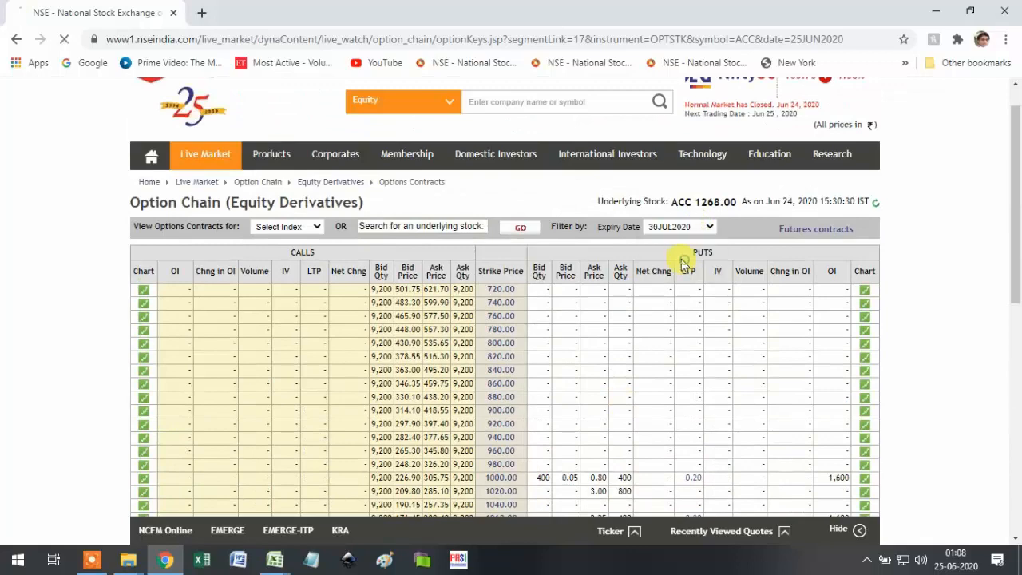
pyautogui.scroll(-6, 581, 390)
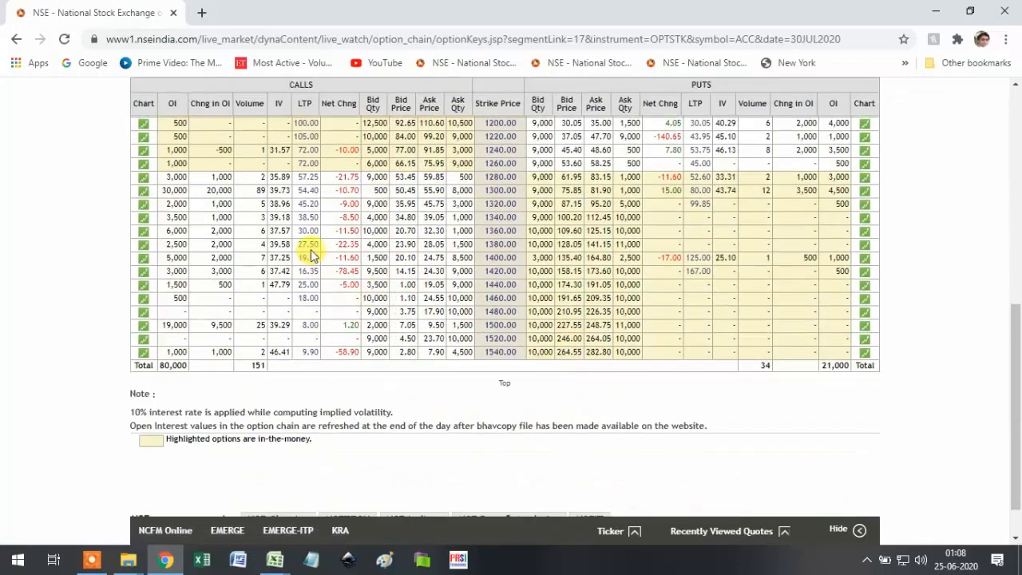
pyautogui.moveTo(270, 231); pyautogui.dragTo(534, 235)
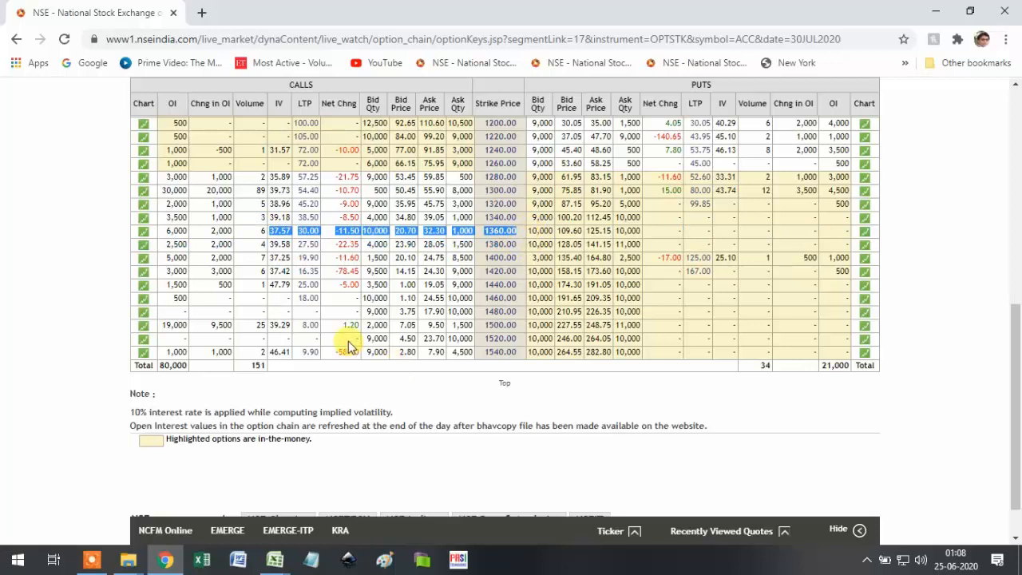
pyautogui.click(386, 376)
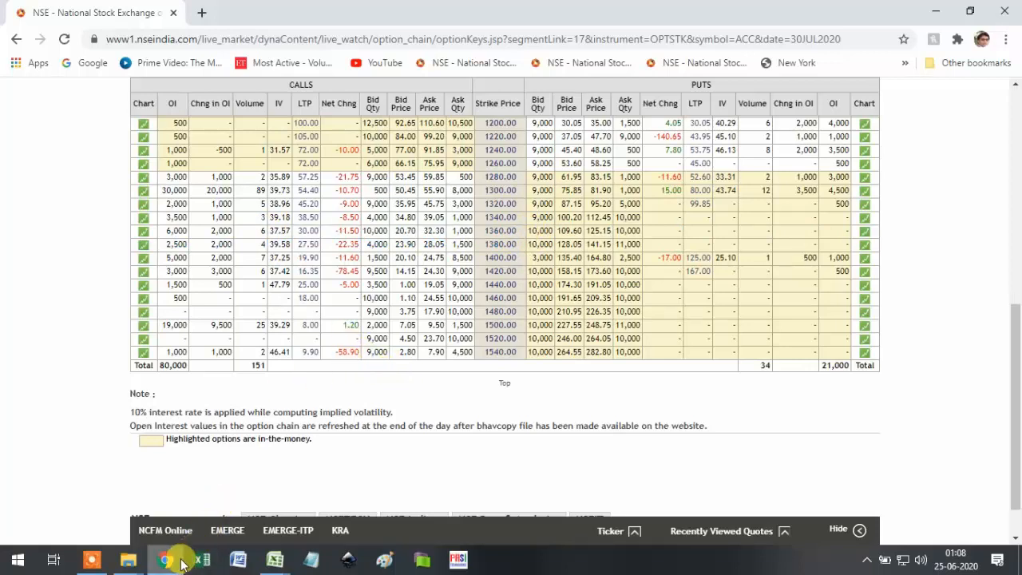
pyautogui.click(274, 551)
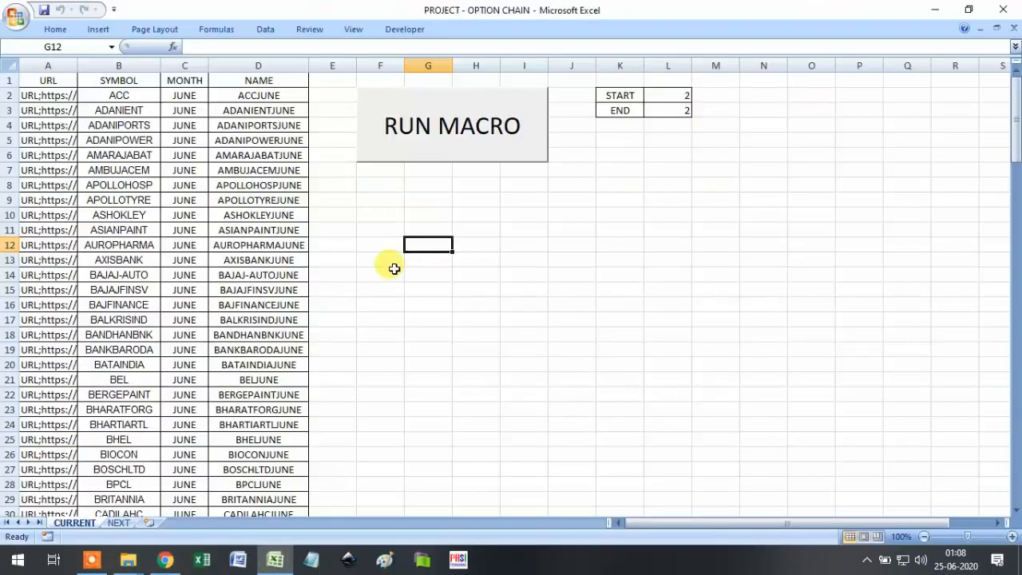
# Restore END to 143 and confirm BATAINDIA sits in row 20.
pyautogui.click(669, 110)
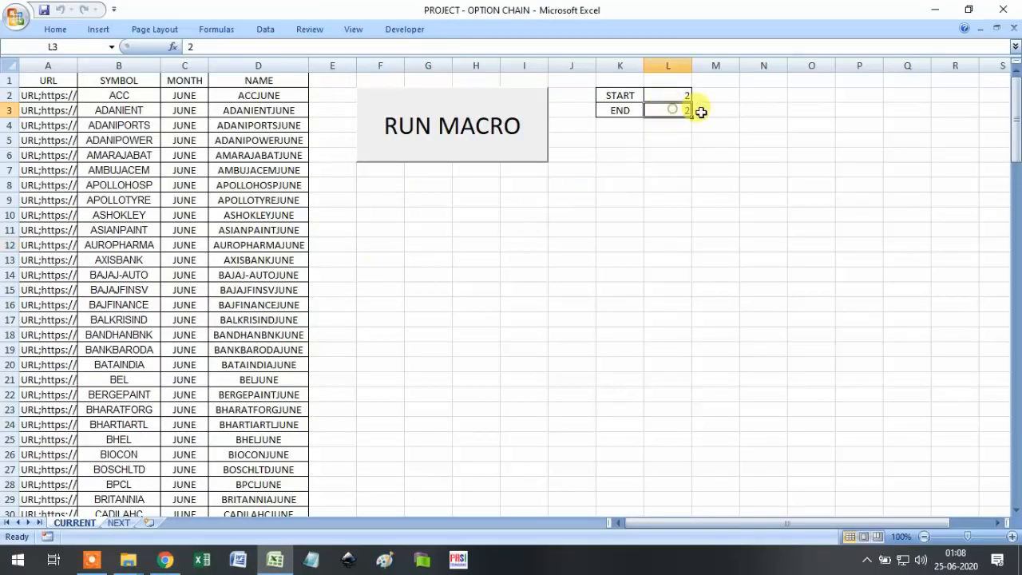
pyautogui.write('143')
pyautogui.press('Return')
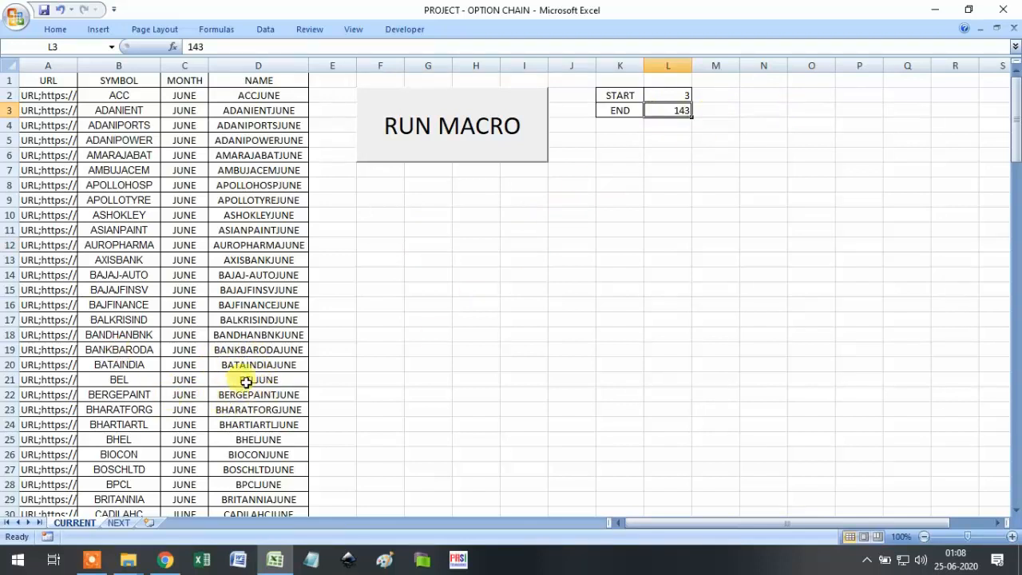
pyautogui.click(244, 363)
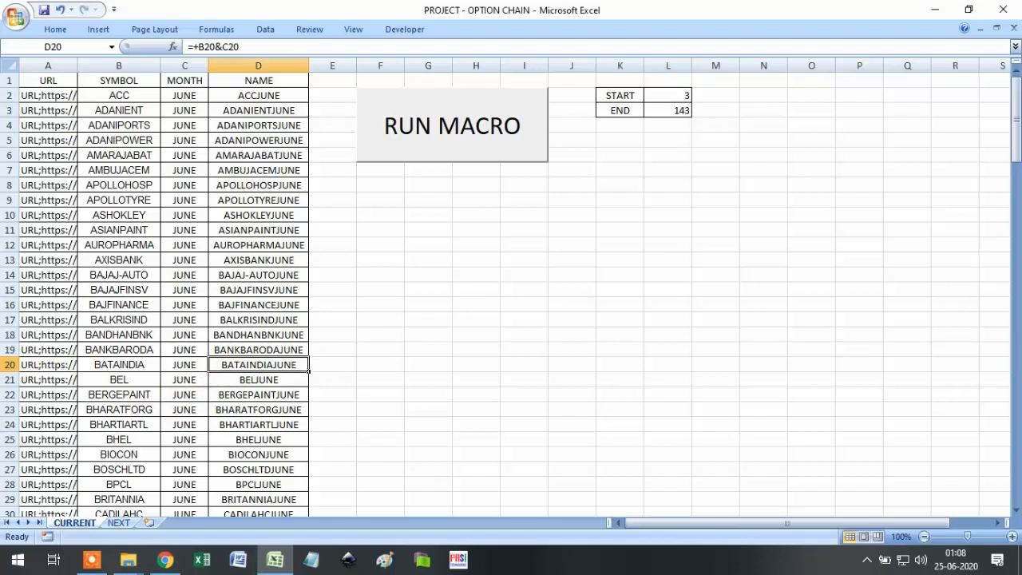
pyautogui.click(10, 365)
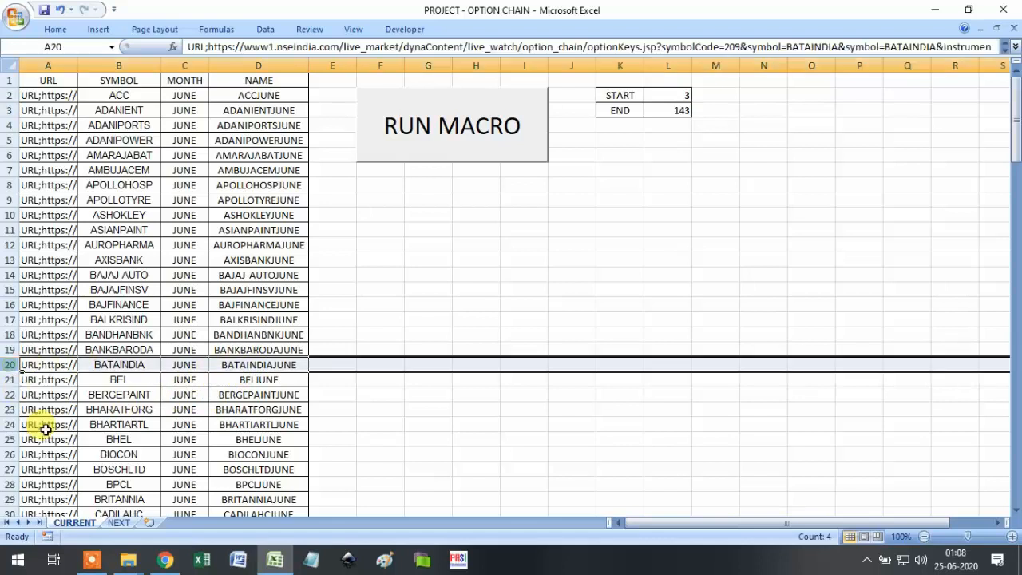
# Enter 20 as both START in L2 and END in L3.
pyautogui.click(679, 95)
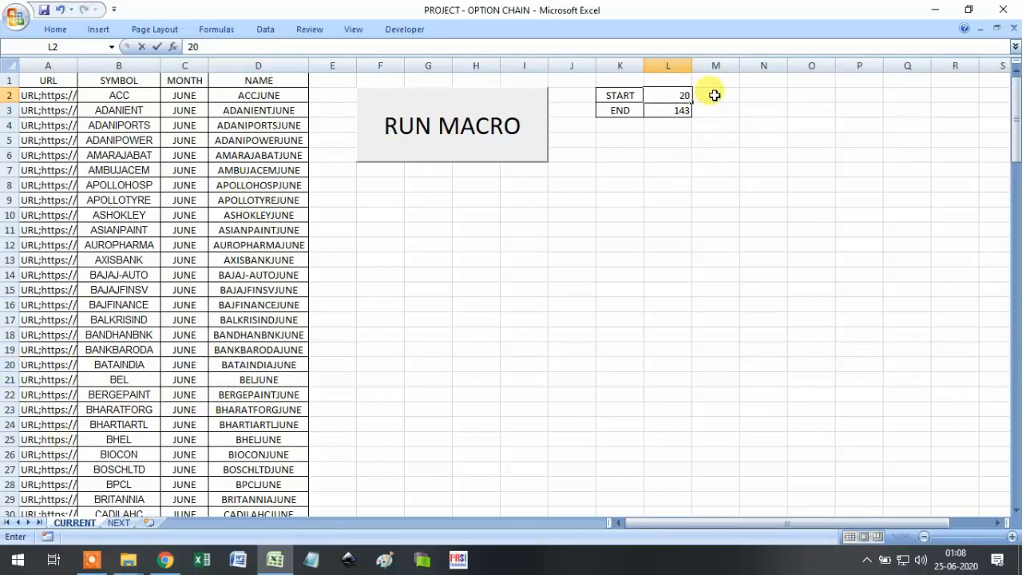
pyautogui.write('20')
pyautogui.click(682, 108)
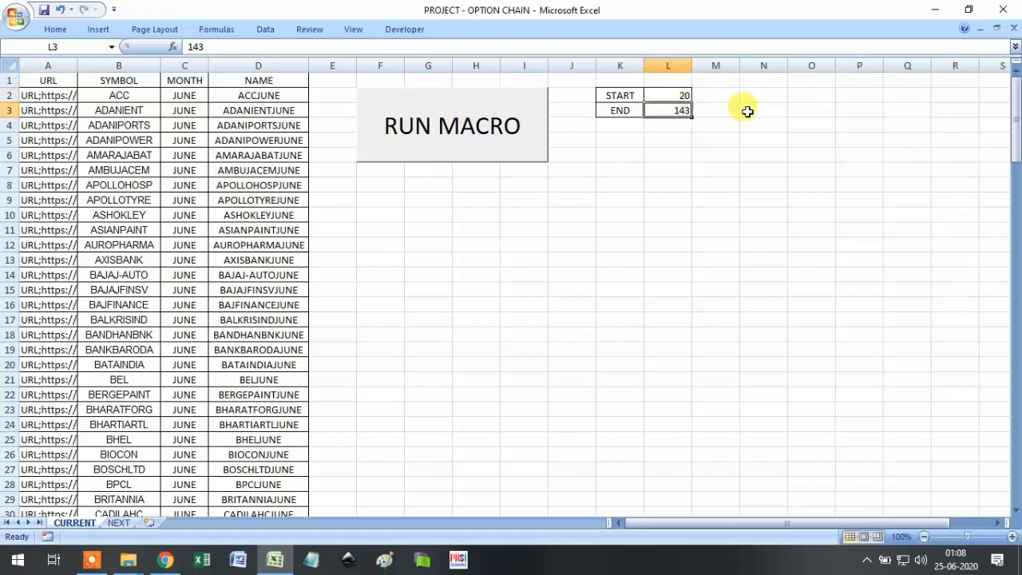
pyautogui.write('20')
pyautogui.click(416, 357)
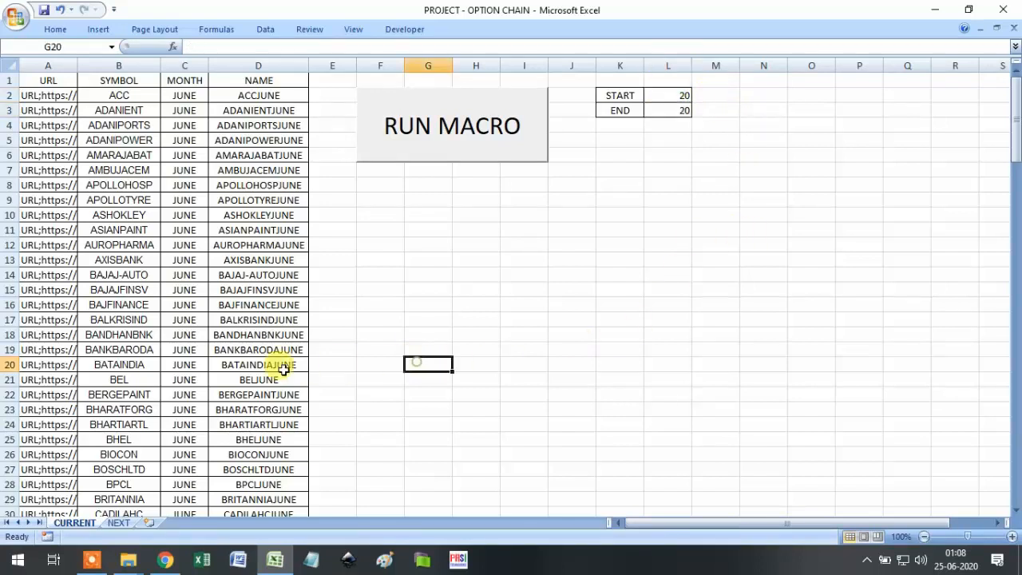
pyautogui.click(12, 365)
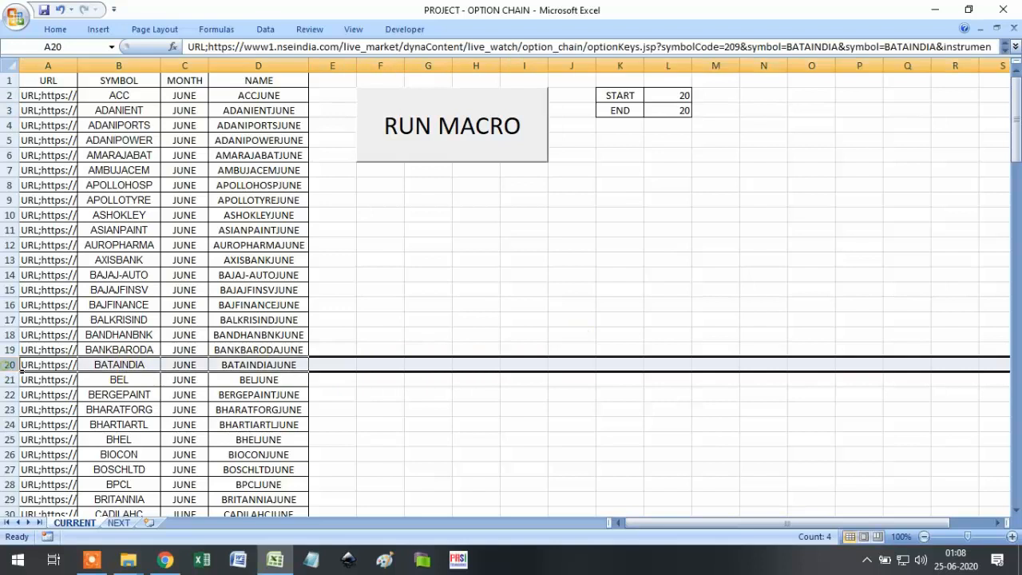
pyautogui.click(491, 438)
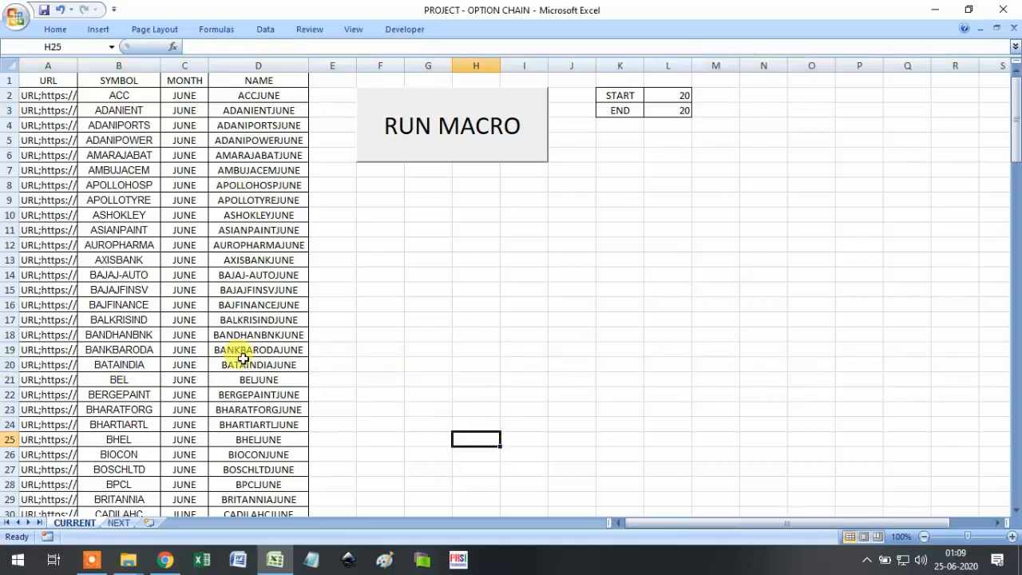
pyautogui.click(16, 16)
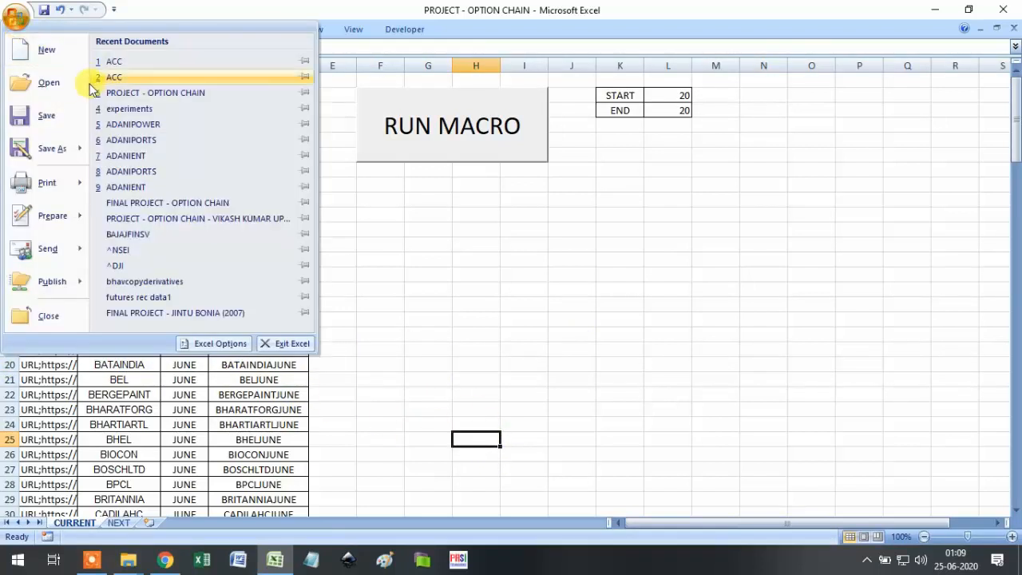
pyautogui.click(58, 83)
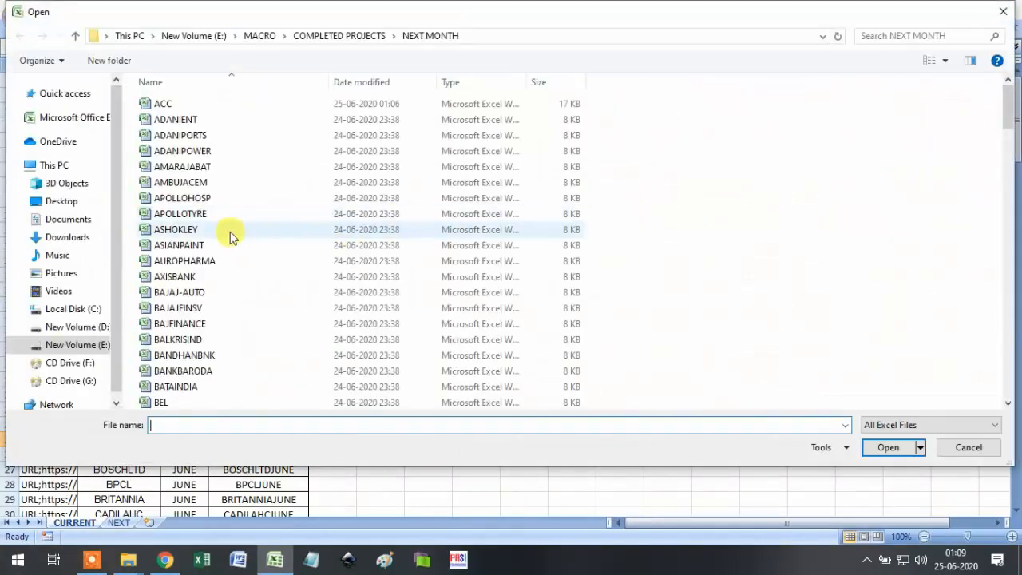
pyautogui.scroll(-3, 200, 319)
pyautogui.click(209, 260)
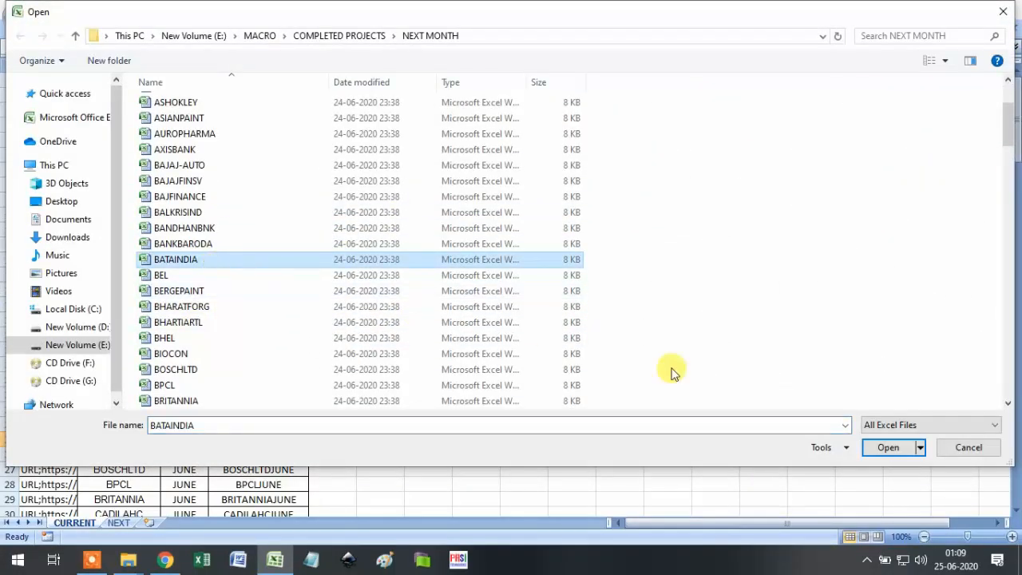
pyautogui.click(889, 449)
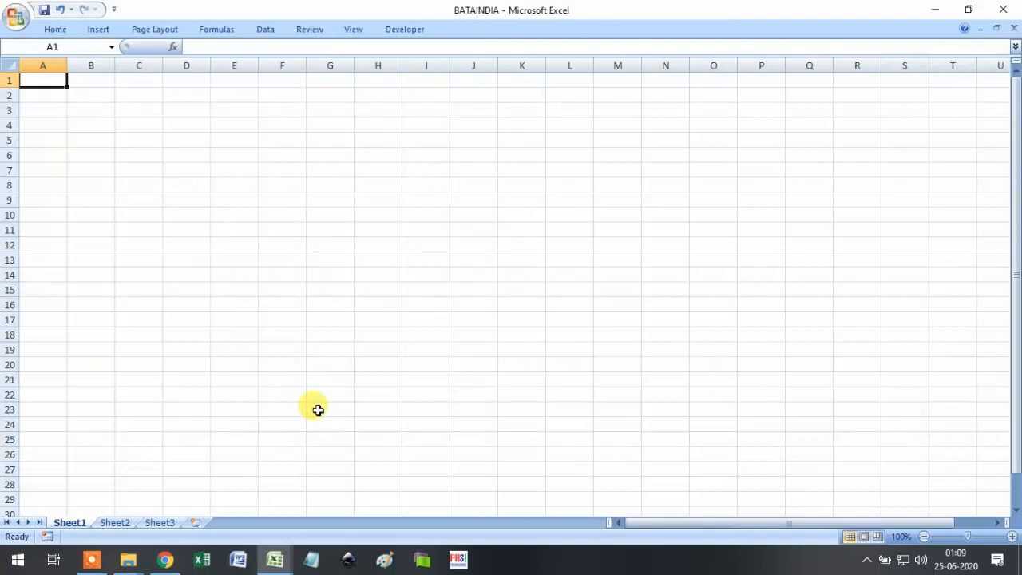
pyautogui.click(1013, 30)
pyautogui.click(16, 16)
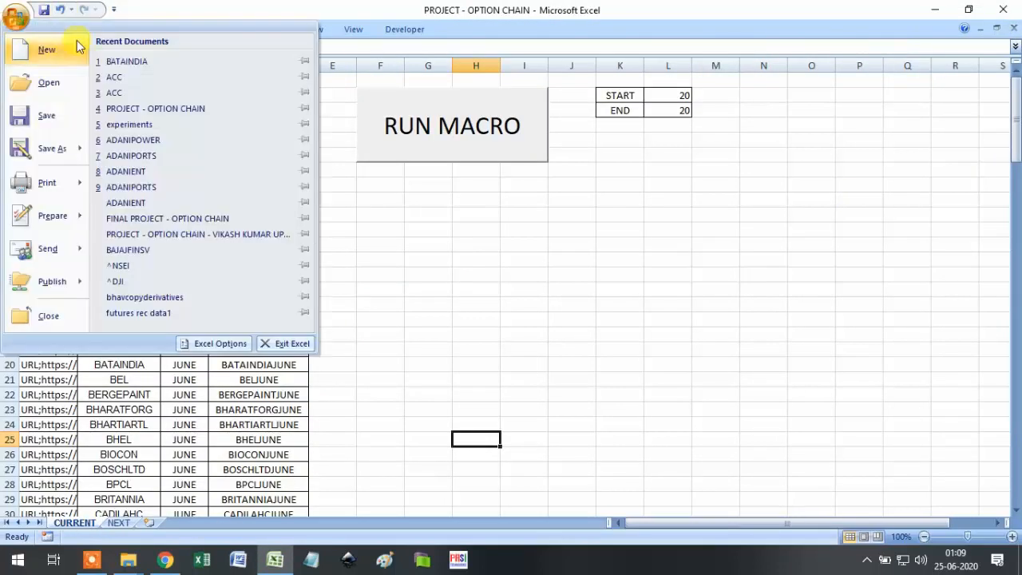
pyautogui.click(62, 87)
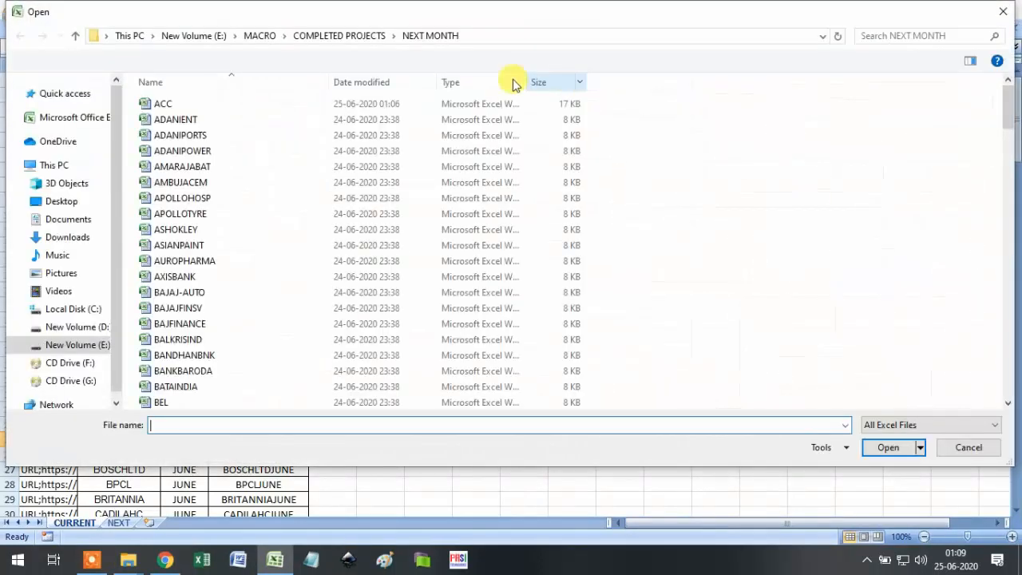
pyautogui.click(364, 38)
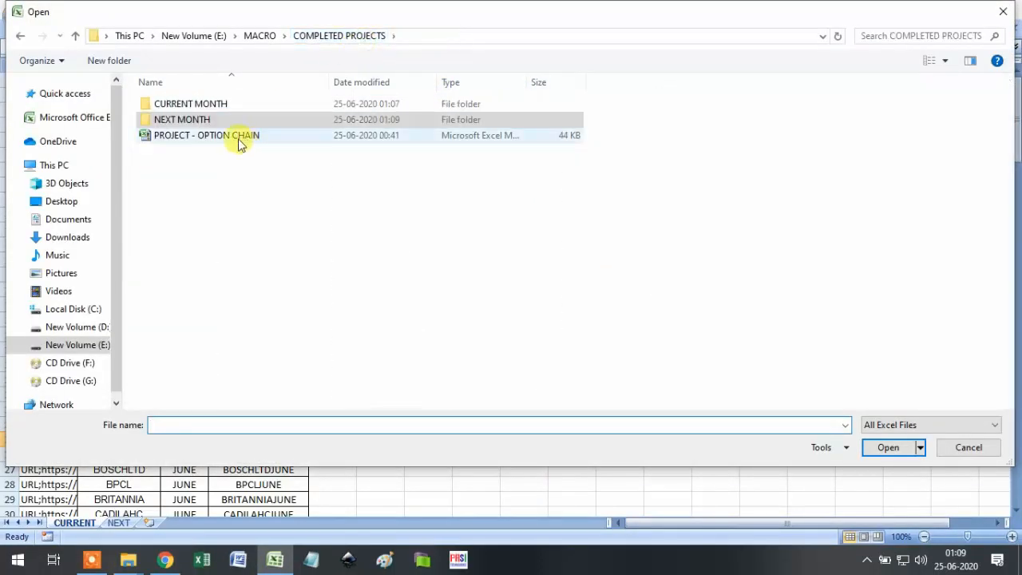
pyautogui.doubleClick(233, 110)
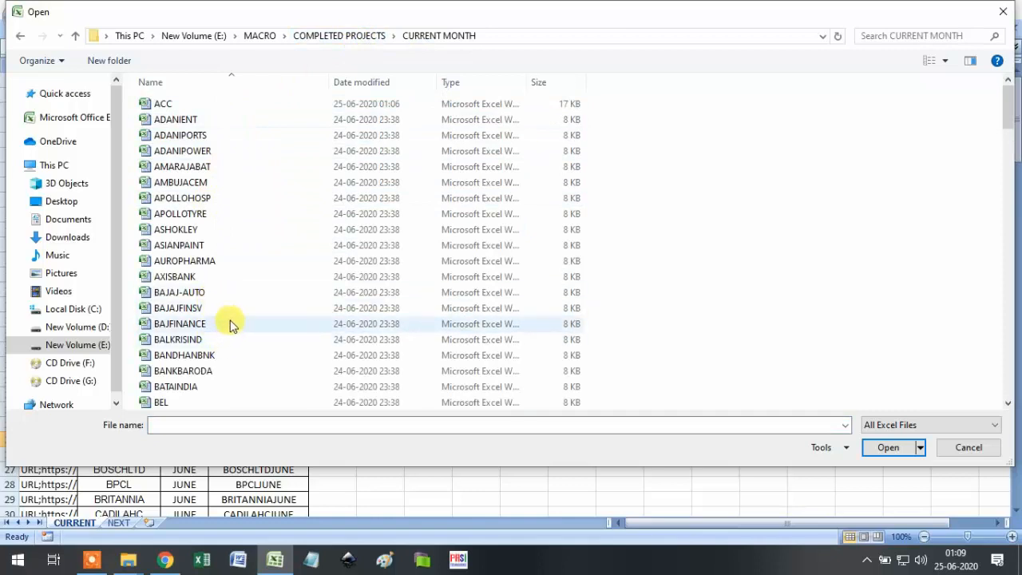
pyautogui.click(203, 387)
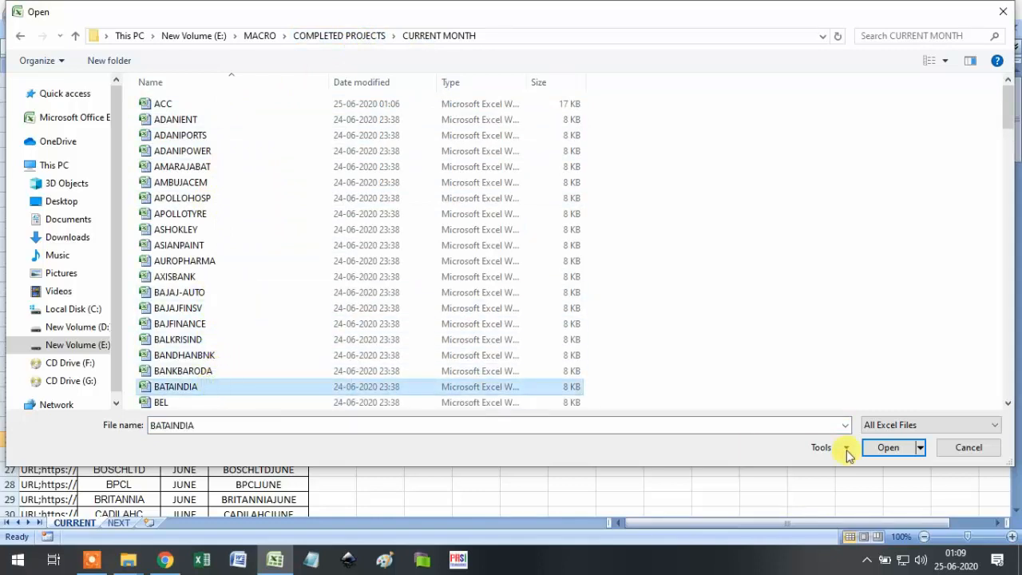
pyautogui.click(889, 450)
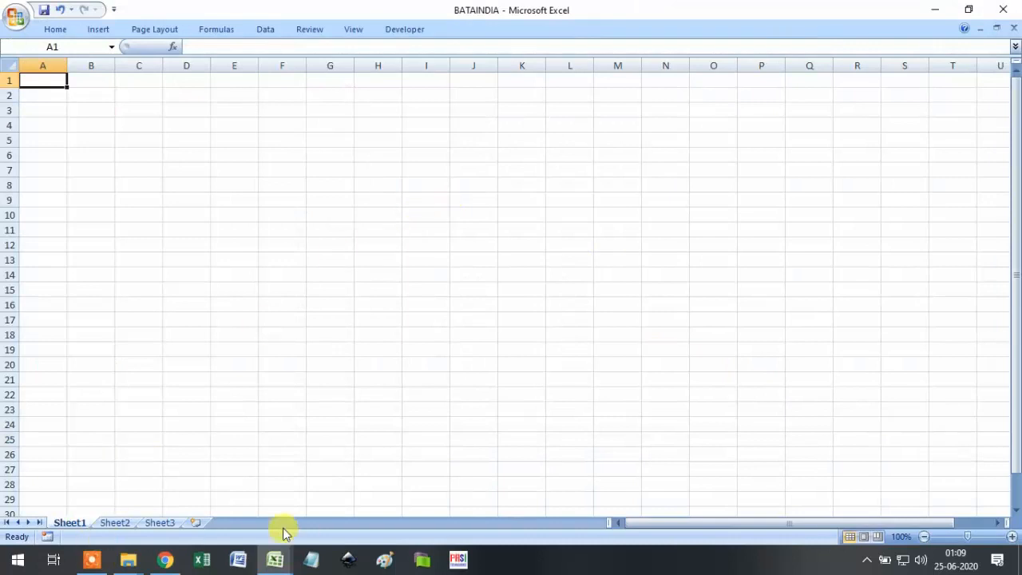
pyautogui.click(1013, 30)
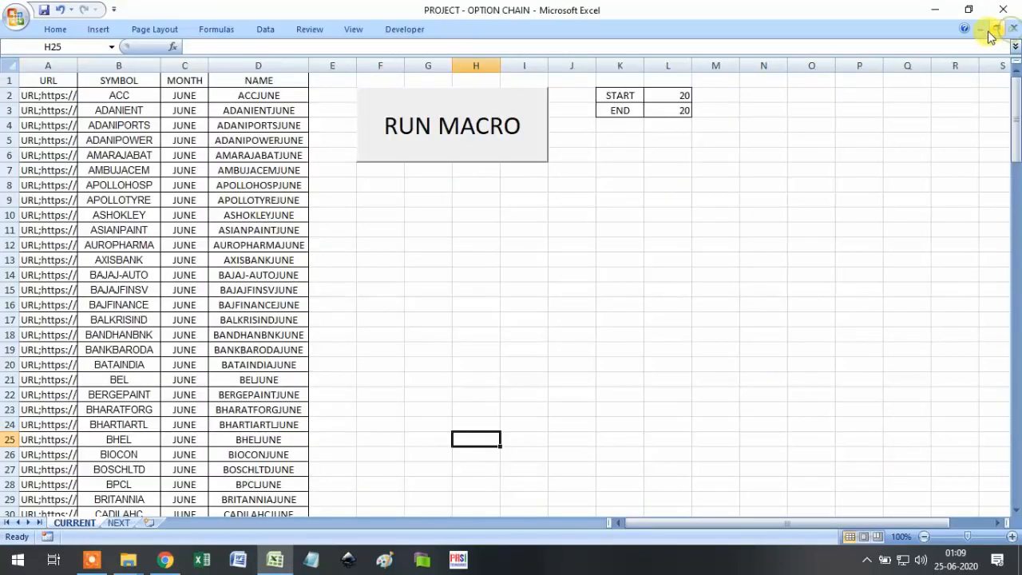
# Run the macro for BATAINDIA, dismissing the greeting and submitting the access code.
pyautogui.click(469, 152)
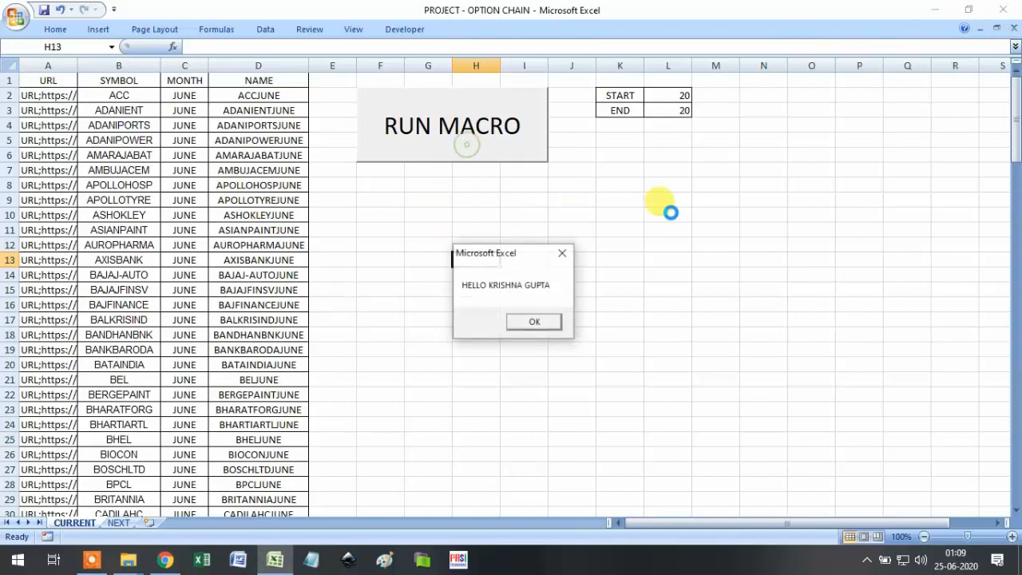
pyautogui.click(535, 325)
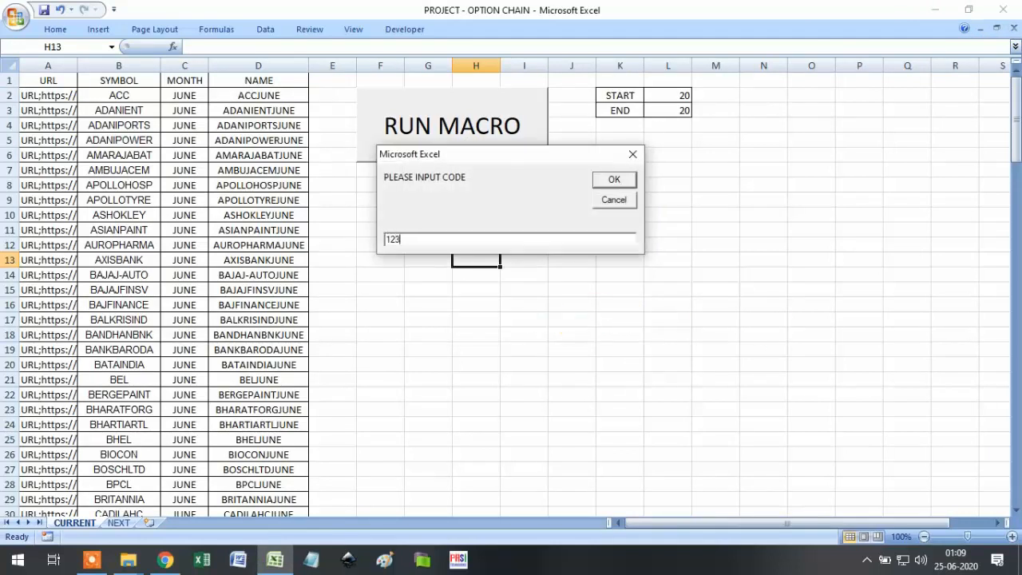
pyautogui.click(612, 179)
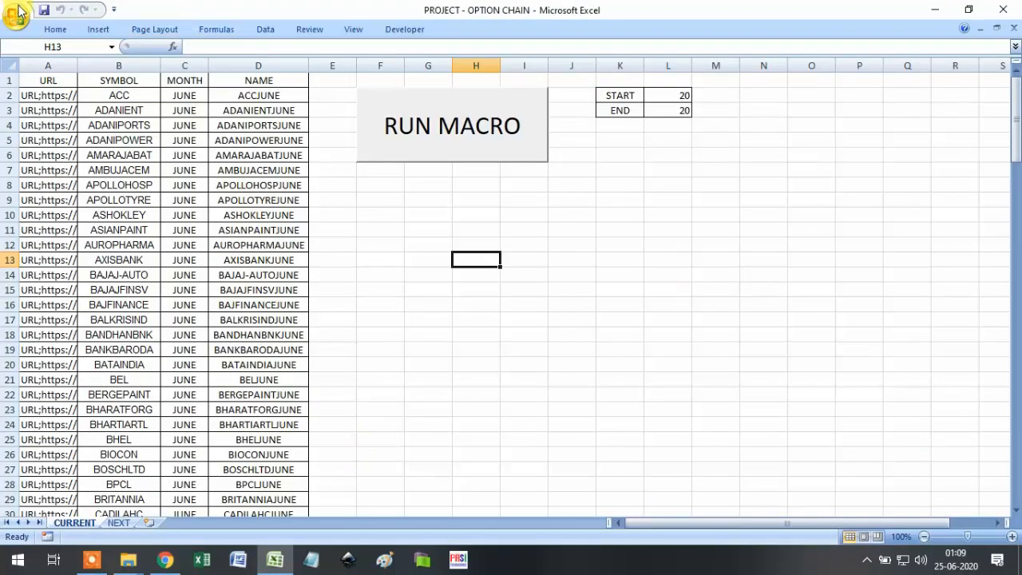
# Open the current-month BATAINDIA workbook from the Office button's Open dialog.
pyautogui.click(17, 14)
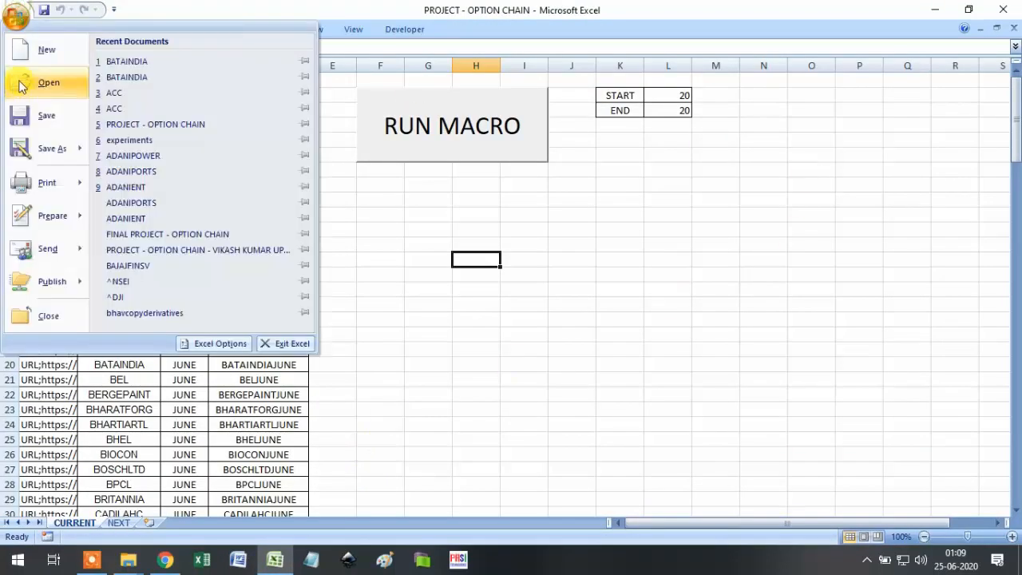
pyautogui.click(24, 84)
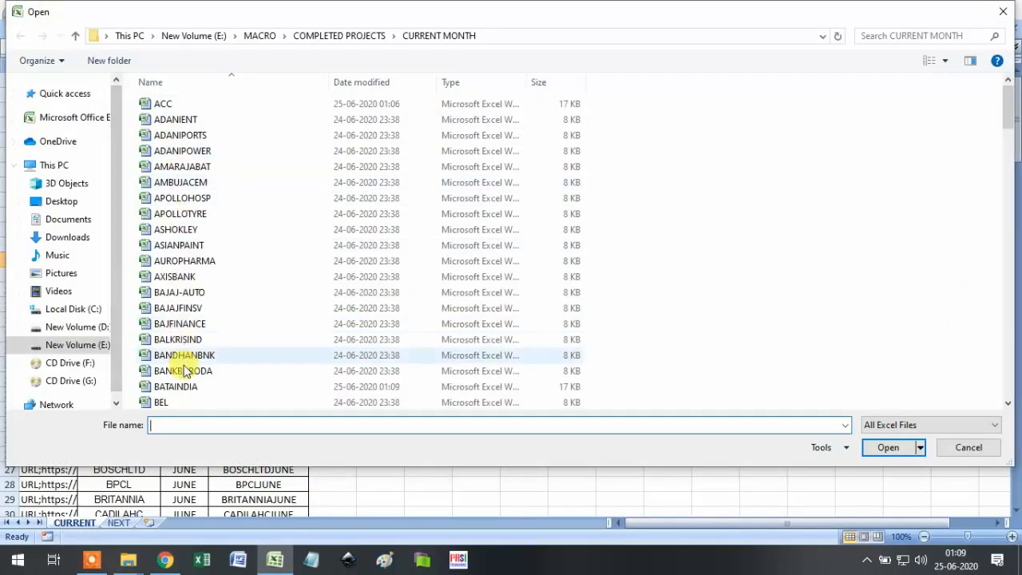
pyautogui.click(190, 391)
pyautogui.click(870, 448)
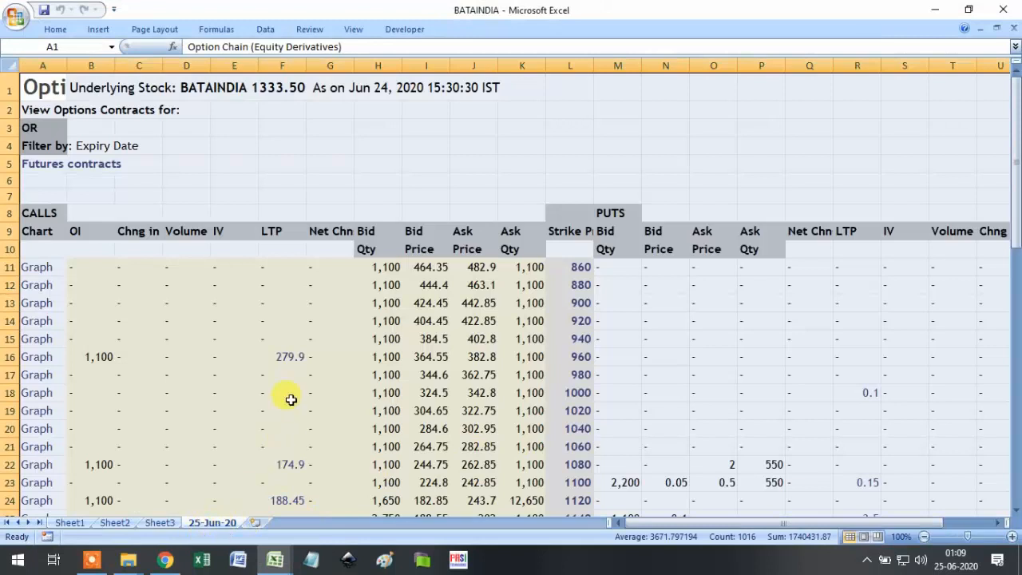
# Check the lower strike rows of its option chain, close it, and start opening another workbook.
pyautogui.scroll(-10, 290, 400)
pyautogui.click(363, 372)
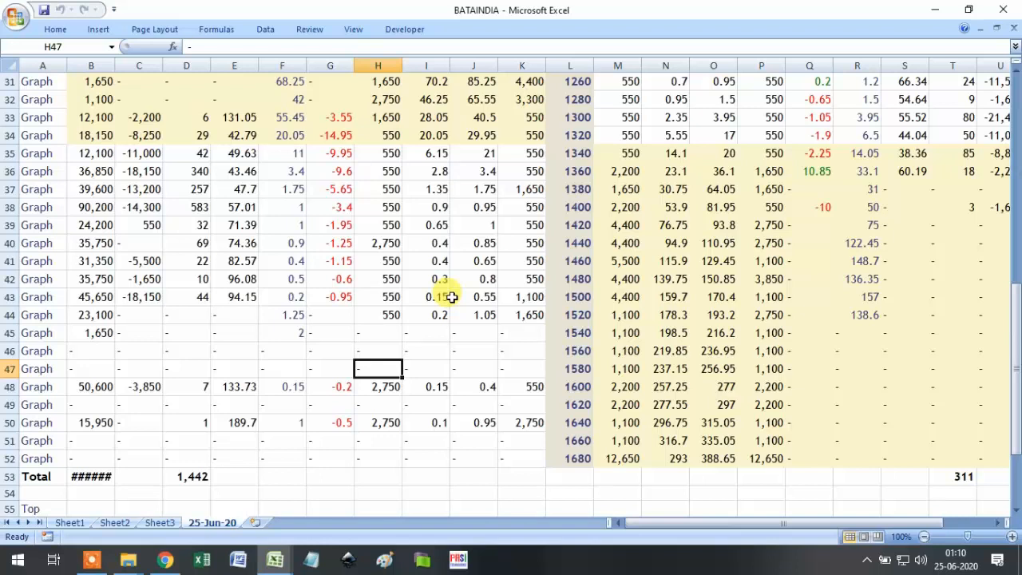
pyautogui.click(1014, 30)
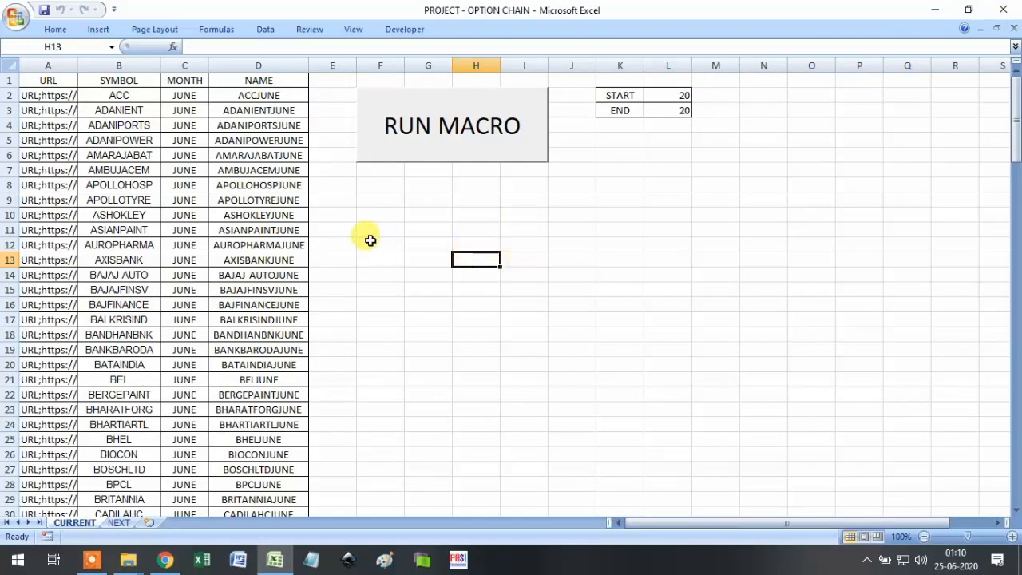
pyautogui.click(15, 19)
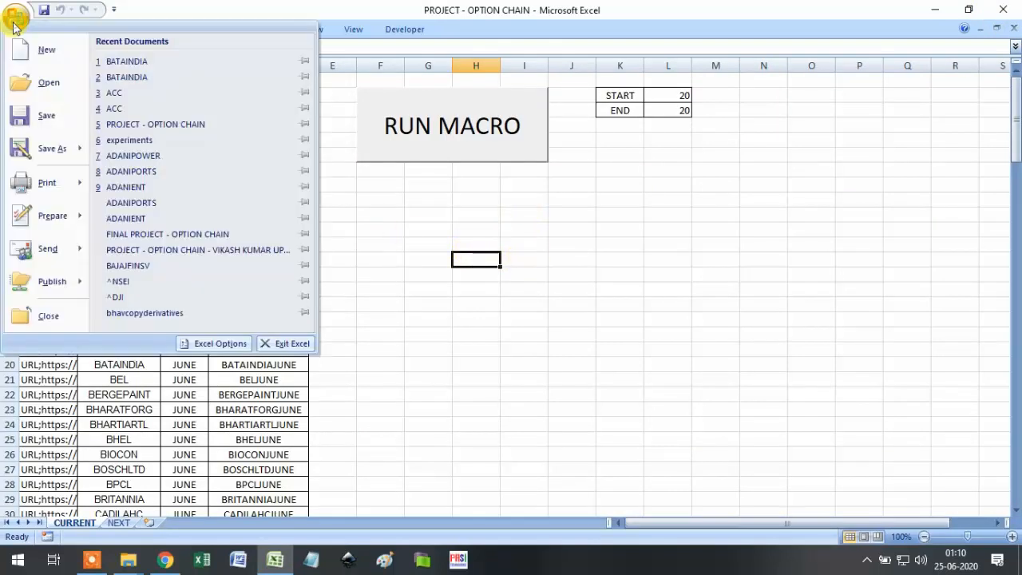
pyautogui.click(57, 81)
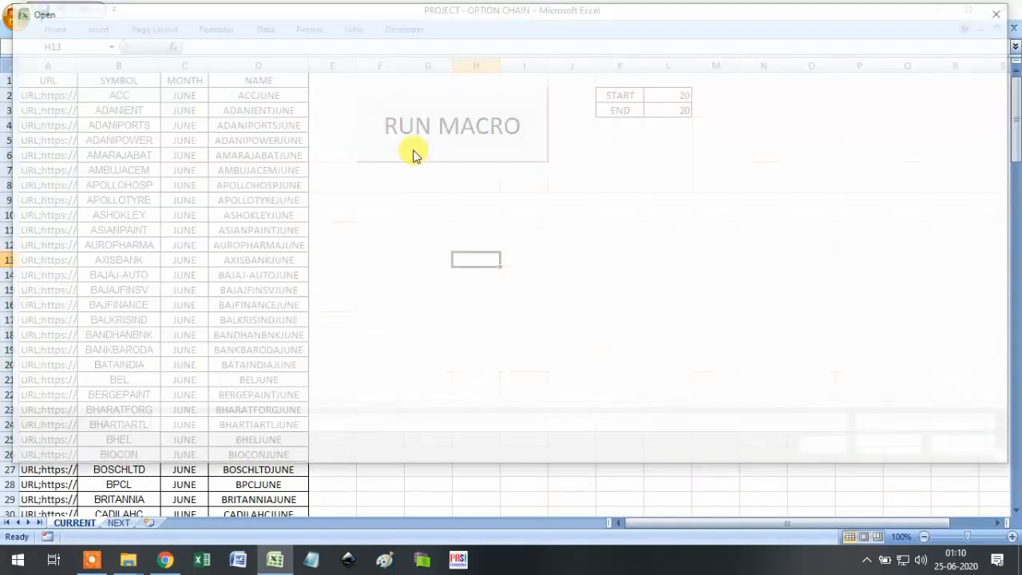
# Delete the 25-Jun-20 sheet from the current-month ACC workbook and save it while closing.
pyautogui.doubleClick(205, 105)
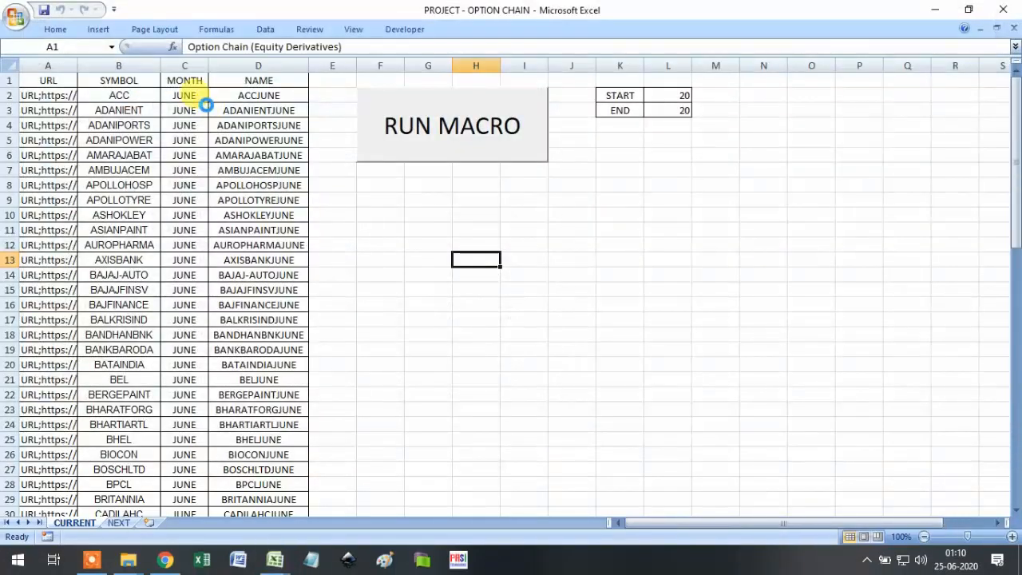
pyautogui.rightClick(225, 527)
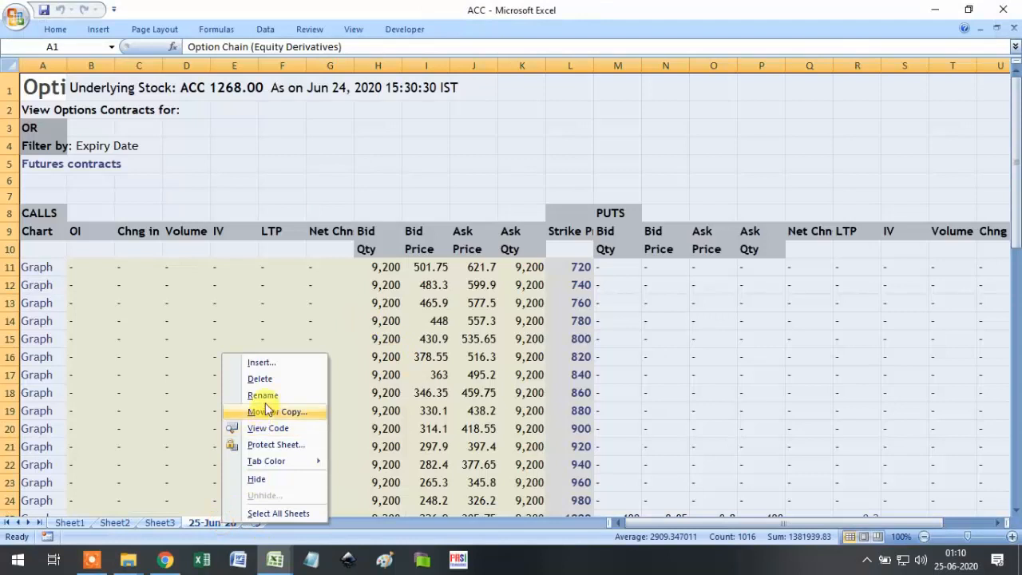
pyautogui.click(271, 378)
pyautogui.click(483, 318)
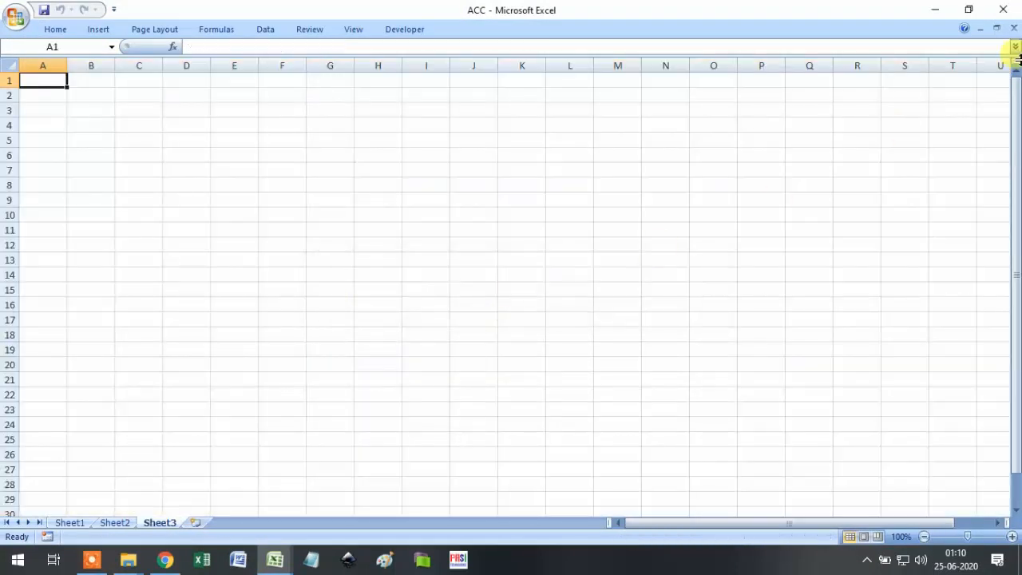
pyautogui.click(1015, 29)
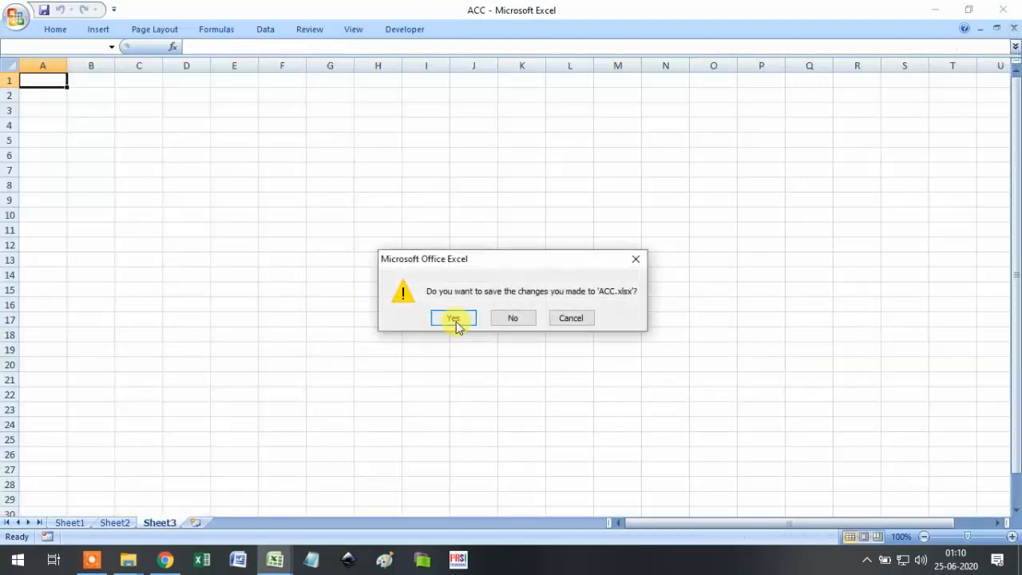
pyautogui.click(454, 318)
# Open the current-month BATAINDIA workbook, delete its 25-Jun-20 sheet, and save it while closing.
pyautogui.click(20, 20)
pyautogui.click(46, 80)
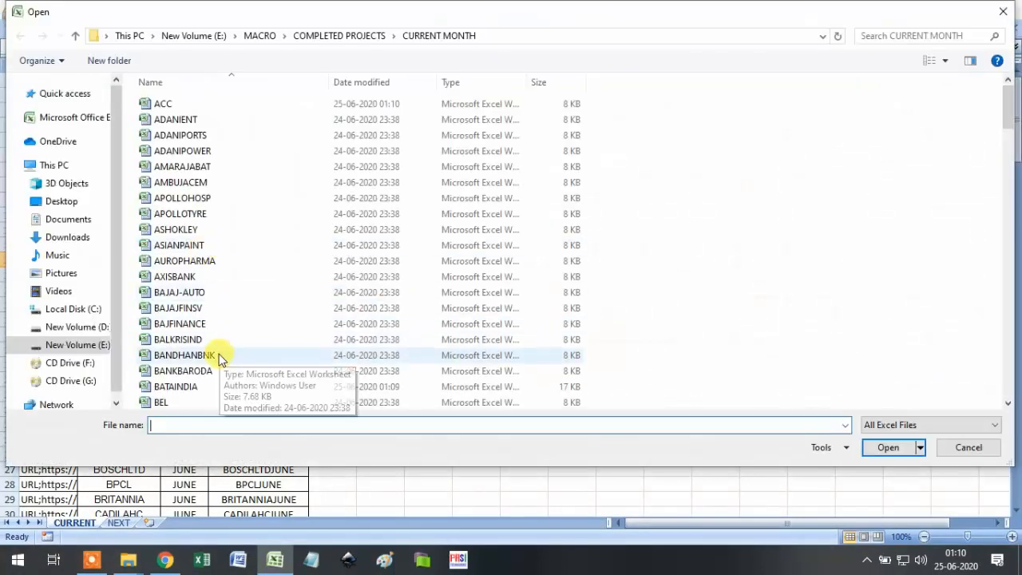
pyautogui.doubleClick(205, 384)
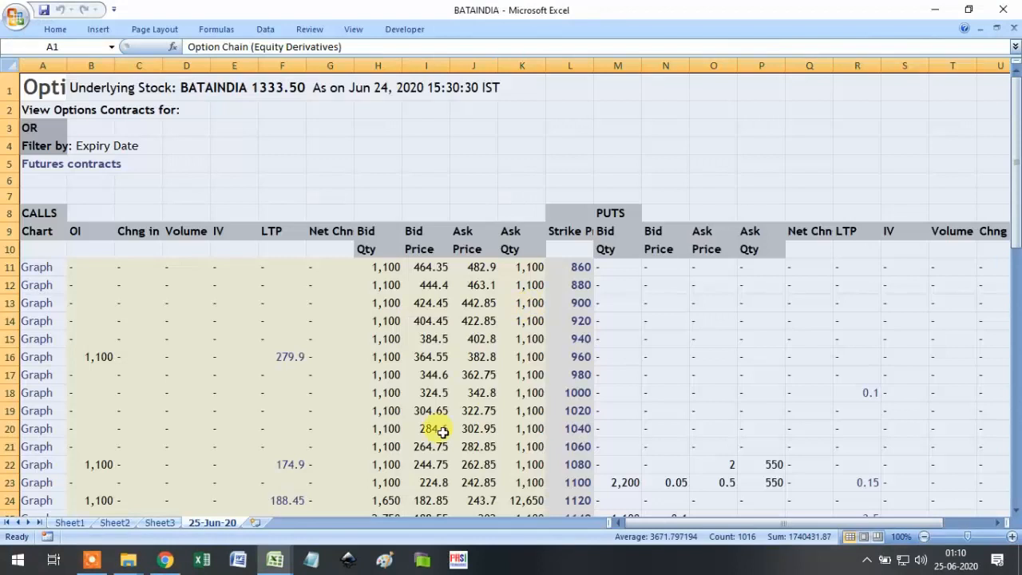
pyautogui.rightClick(229, 523)
pyautogui.click(288, 385)
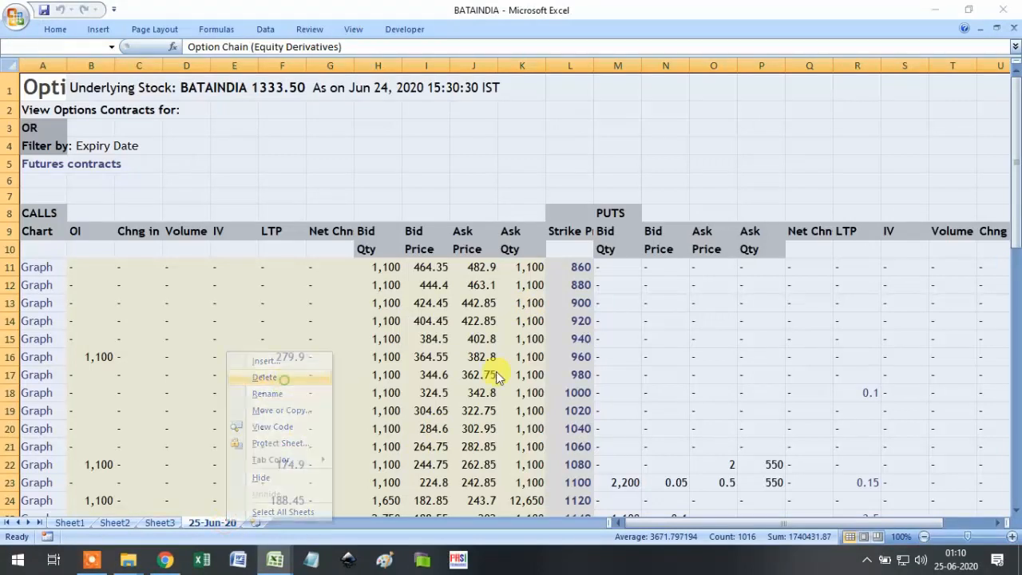
pyautogui.click(484, 321)
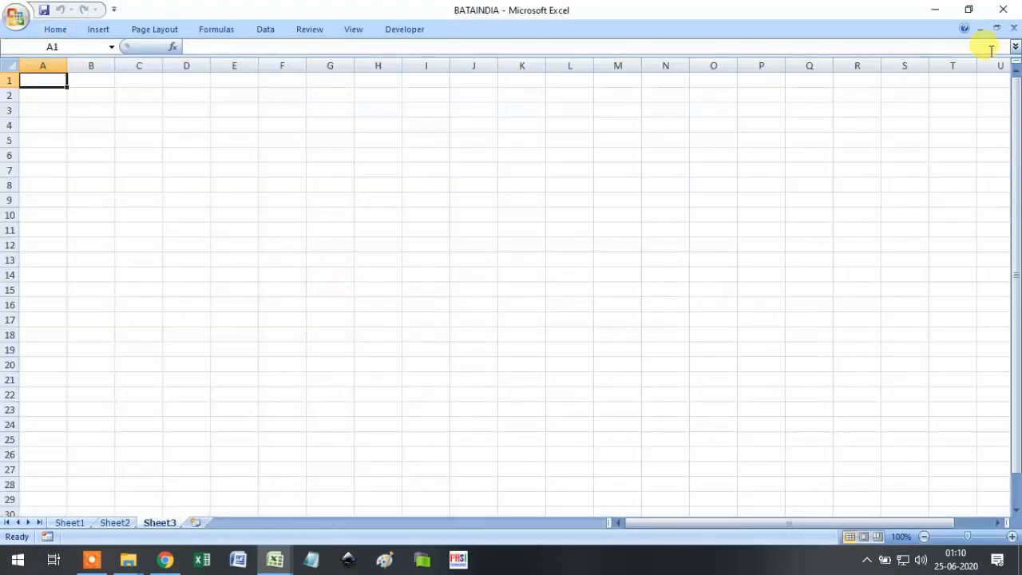
pyautogui.click(1014, 28)
pyautogui.click(455, 318)
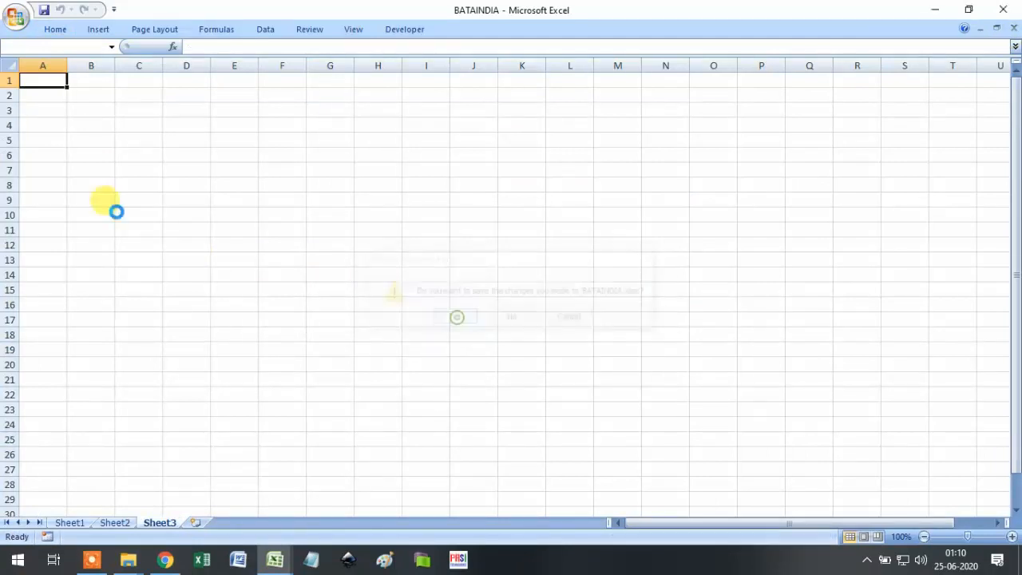
# Bring up the Open dialog and go up to the COMPLETED PROJECTS folder.
pyautogui.click(14, 18)
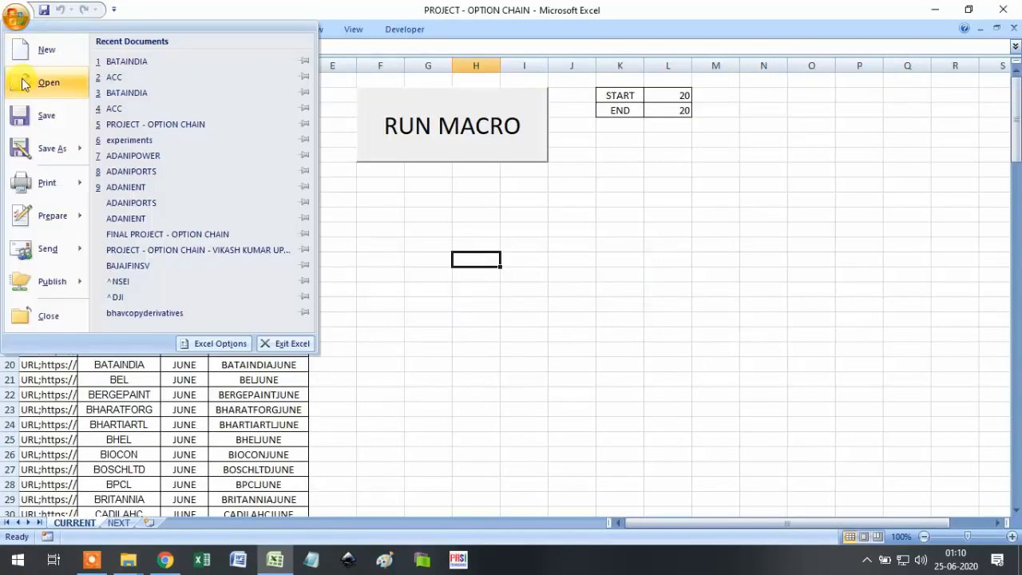
pyautogui.click(47, 82)
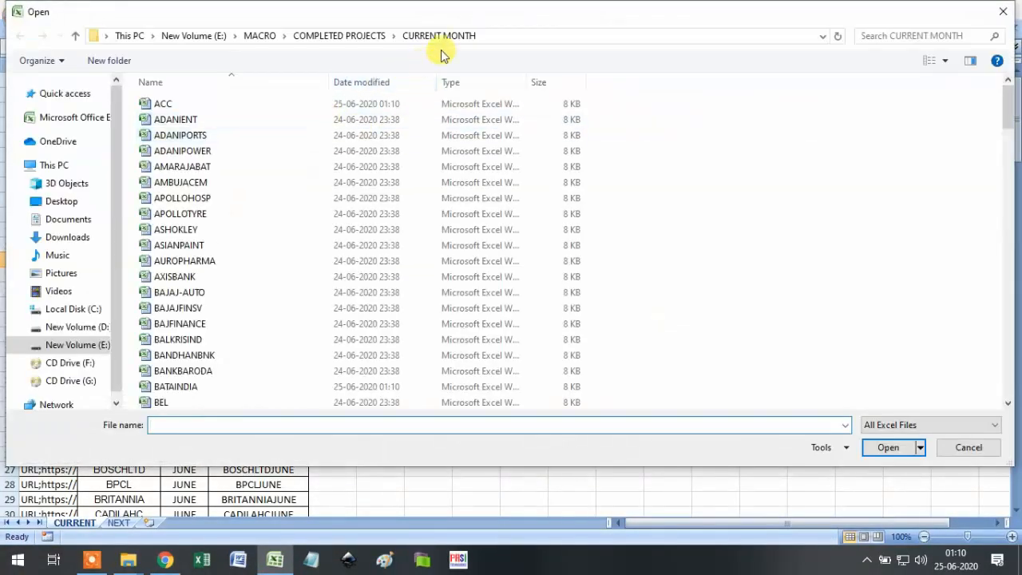
pyautogui.click(351, 38)
# Open the NEXT MONTH ACC workbook, delete its 25-Jun-20 sheet, and save it while closing.
pyautogui.doubleClick(199, 119)
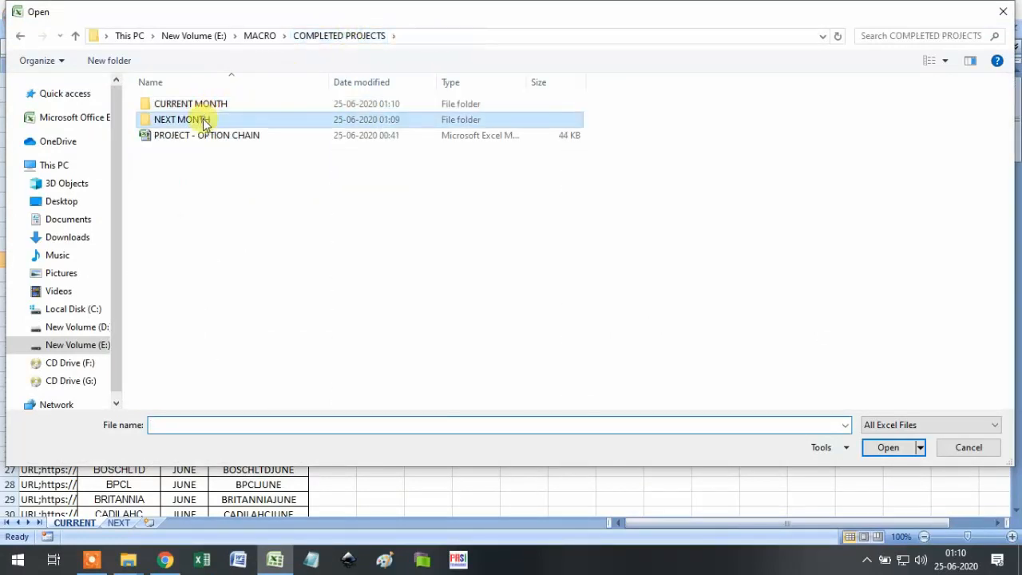
pyautogui.click(176, 104)
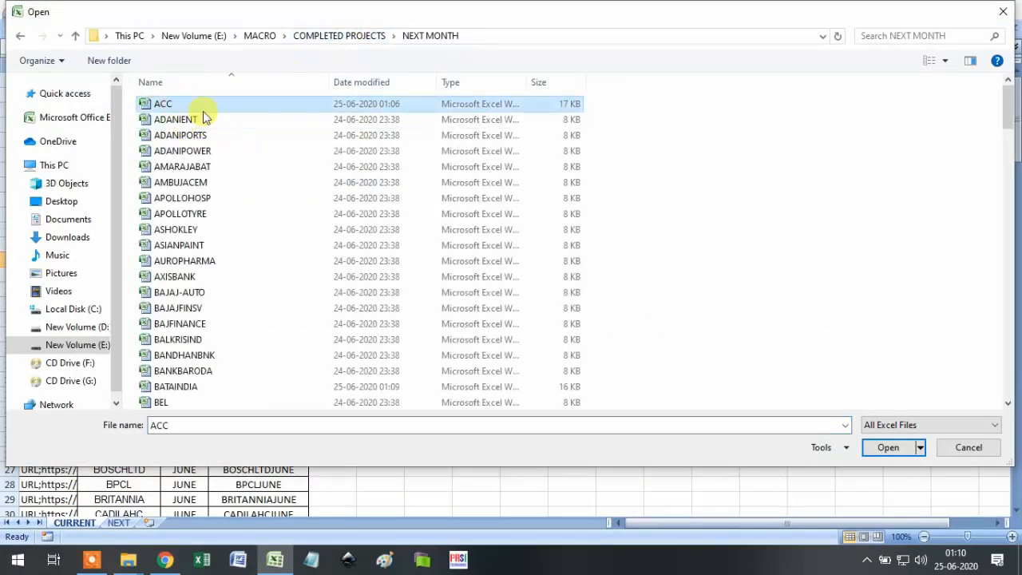
pyautogui.doubleClick(232, 110)
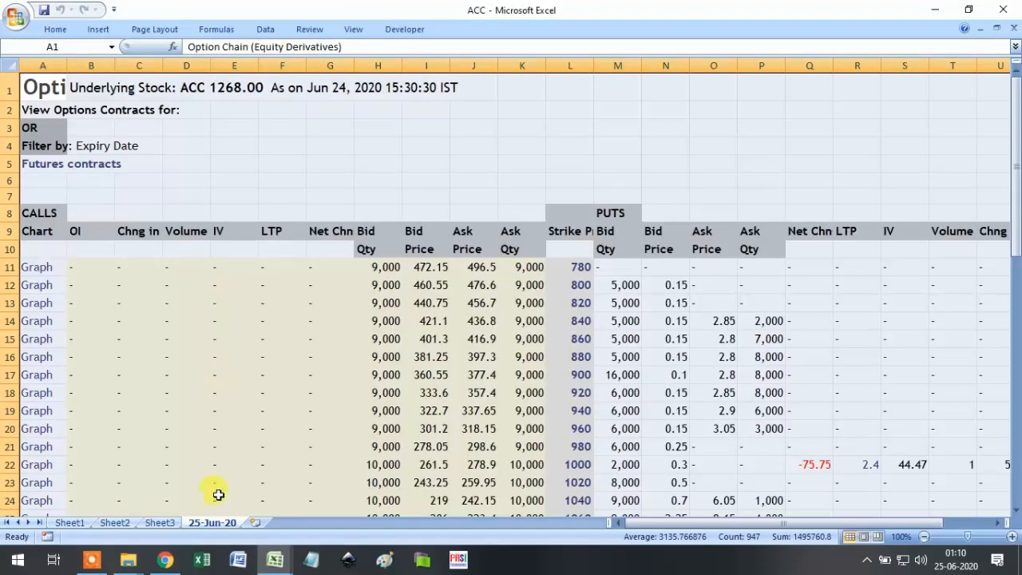
pyautogui.rightClick(216, 526)
pyautogui.click(256, 377)
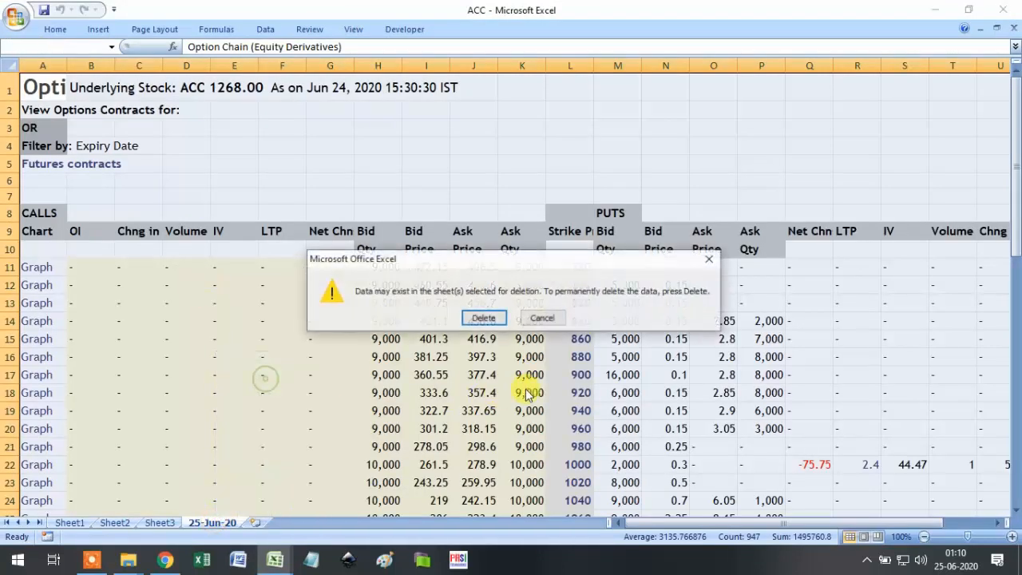
pyautogui.click(485, 319)
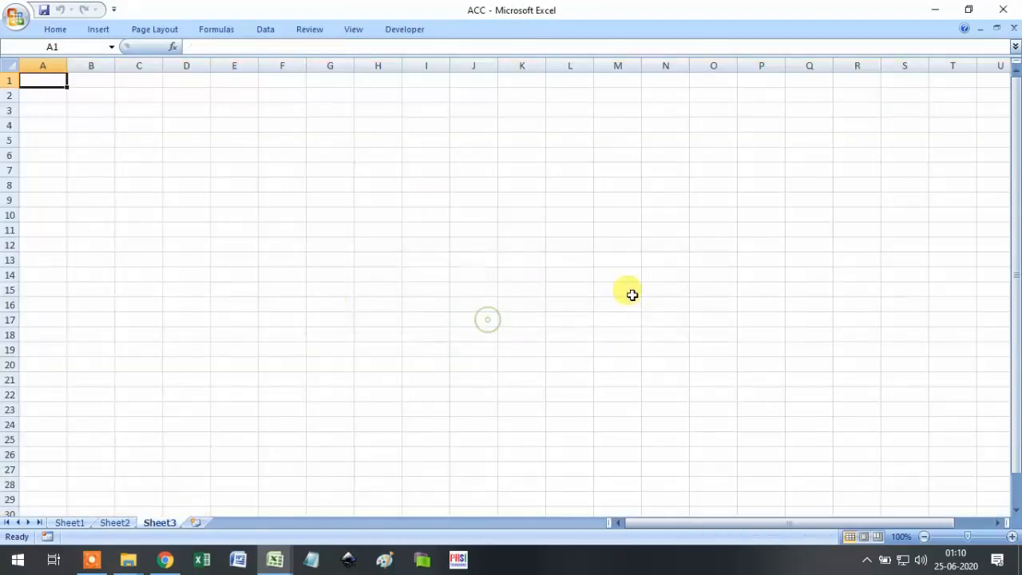
pyautogui.click(1015, 29)
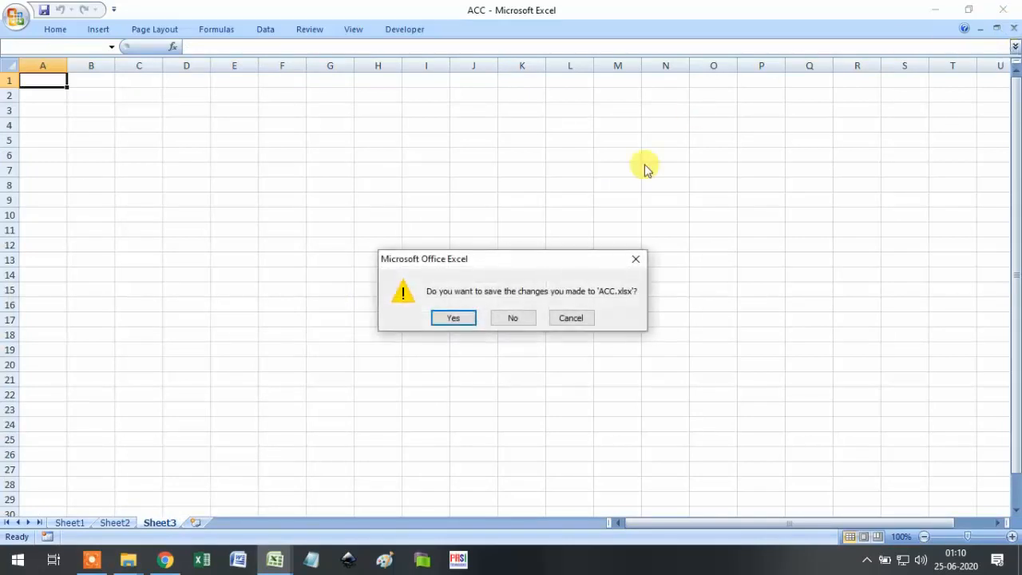
pyautogui.click(452, 319)
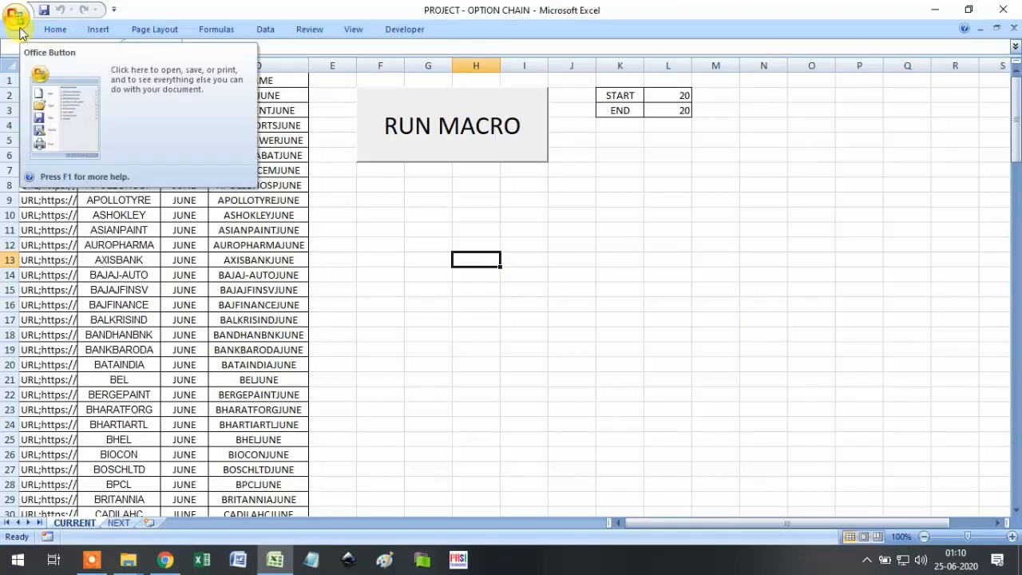
# Open the NEXT MONTH BATAINDIA workbook, delete its 25-Jun-20 sheet, and close it.
pyautogui.click(19, 32)
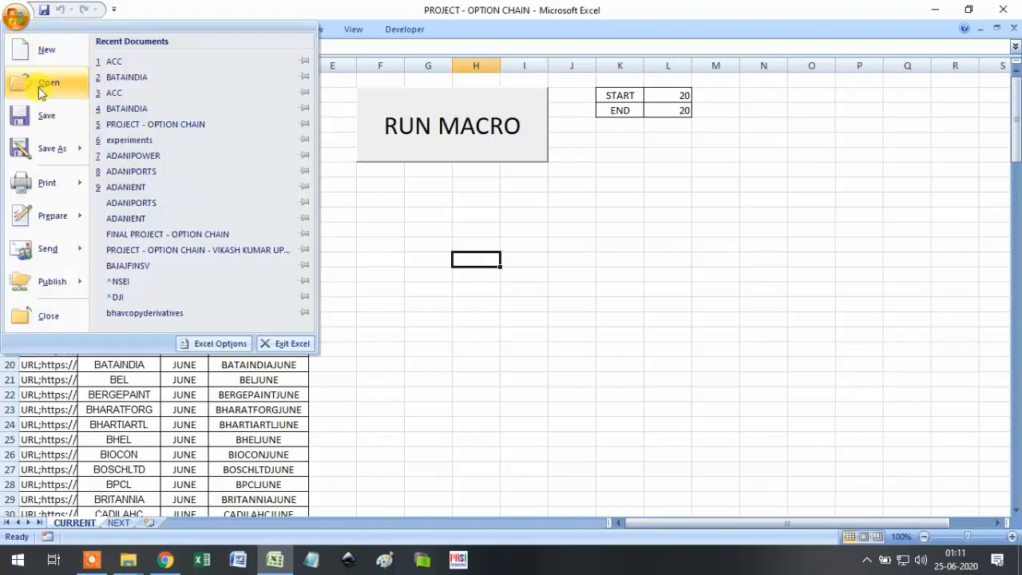
pyautogui.click(38, 88)
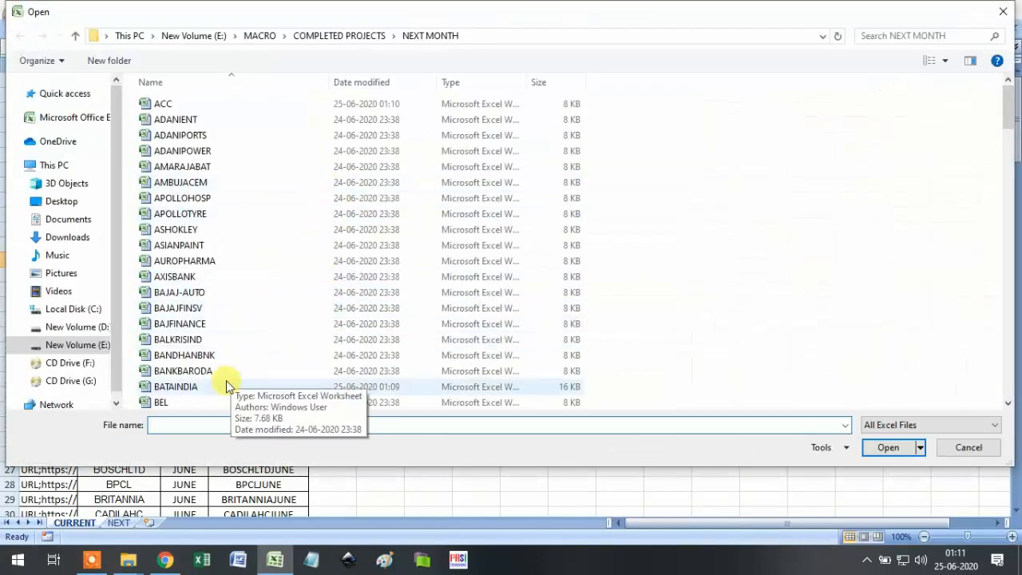
pyautogui.click(219, 386)
pyautogui.doubleClick(210, 388)
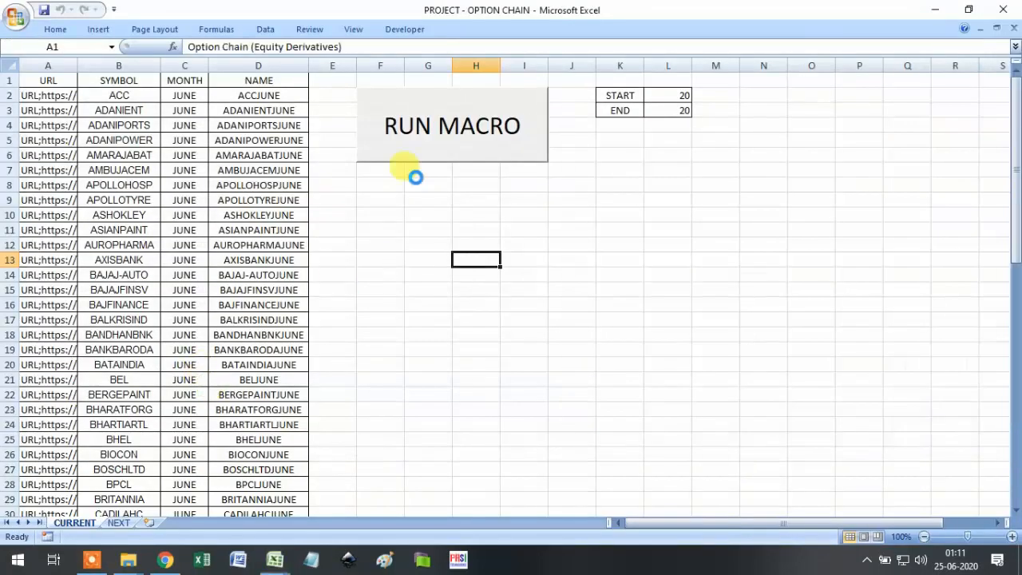
pyautogui.rightClick(213, 522)
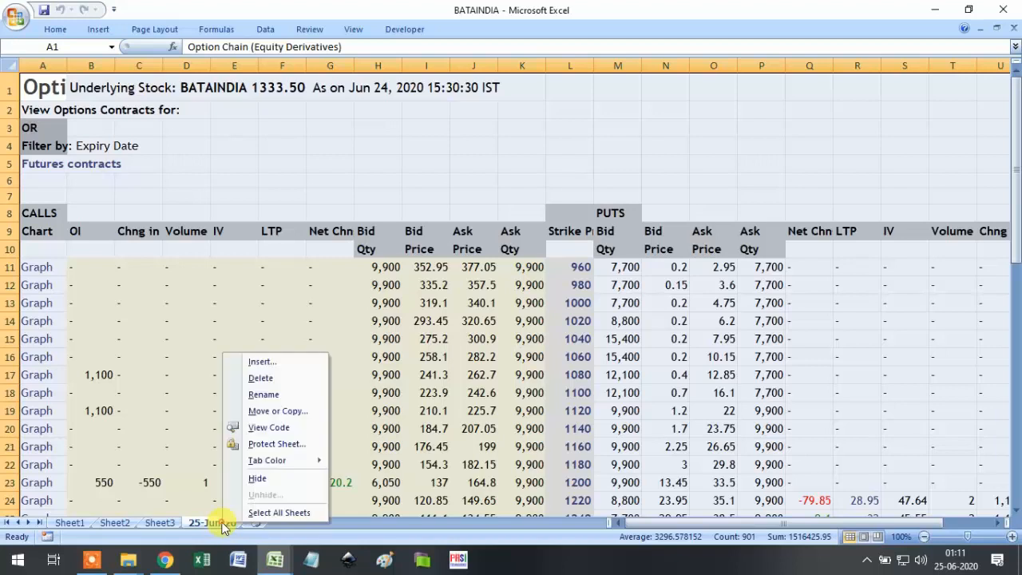
pyautogui.click(297, 373)
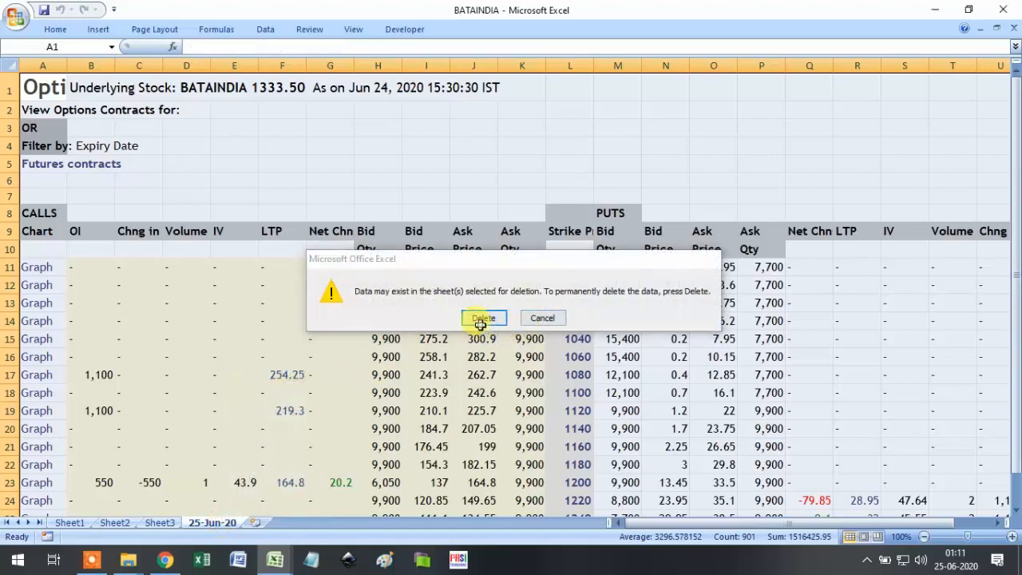
pyautogui.click(481, 317)
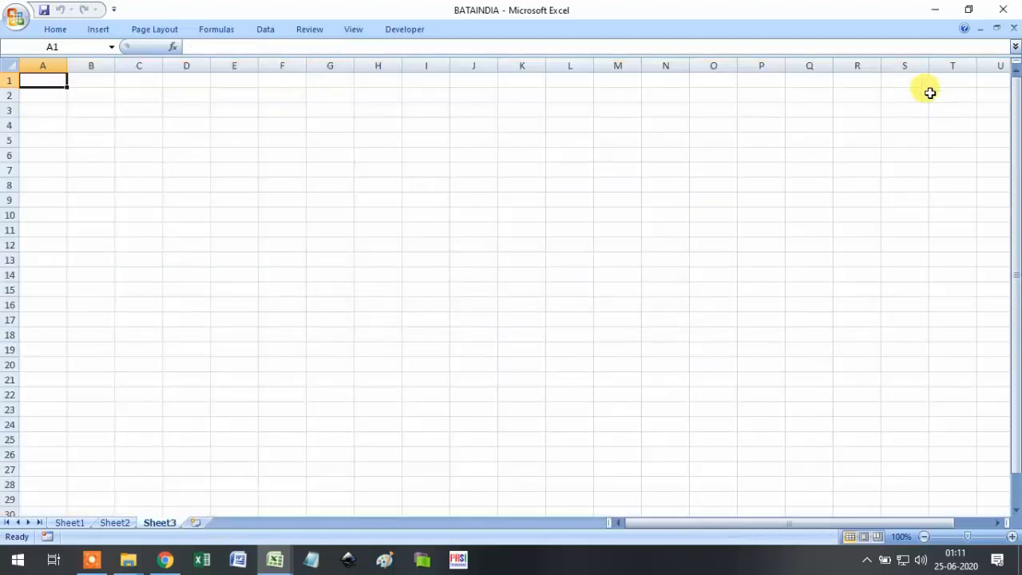
pyautogui.click(1003, 10)
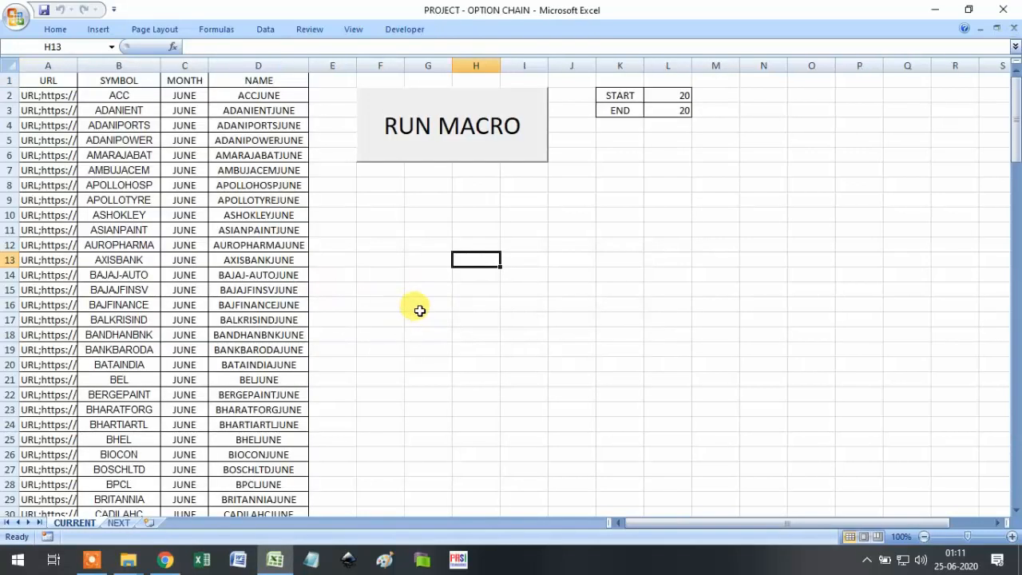
# Set START to 2 and END to 143 so the macro covers the full symbol list.
pyautogui.click(677, 94)
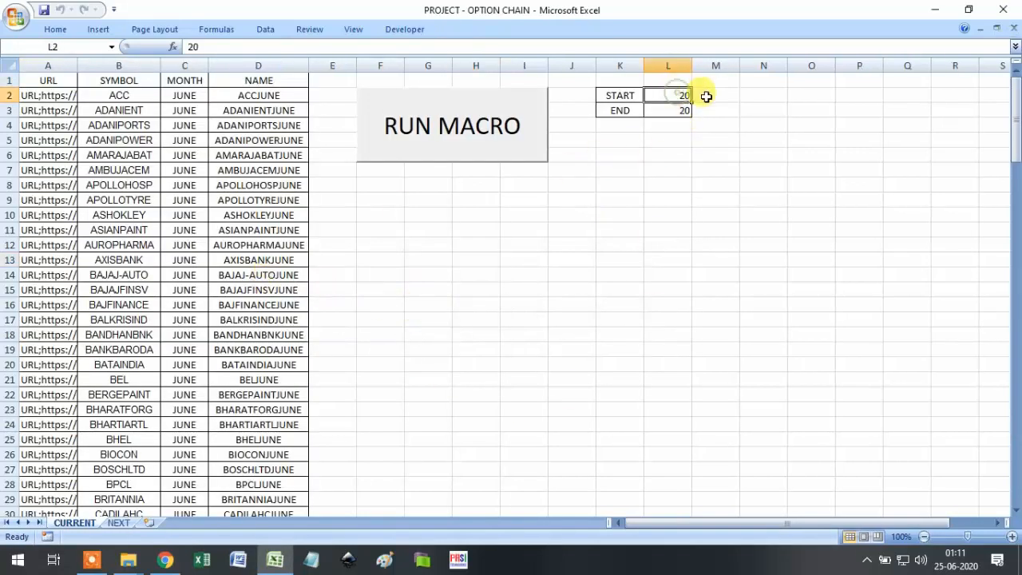
pyautogui.write('2')
pyautogui.press('Return')
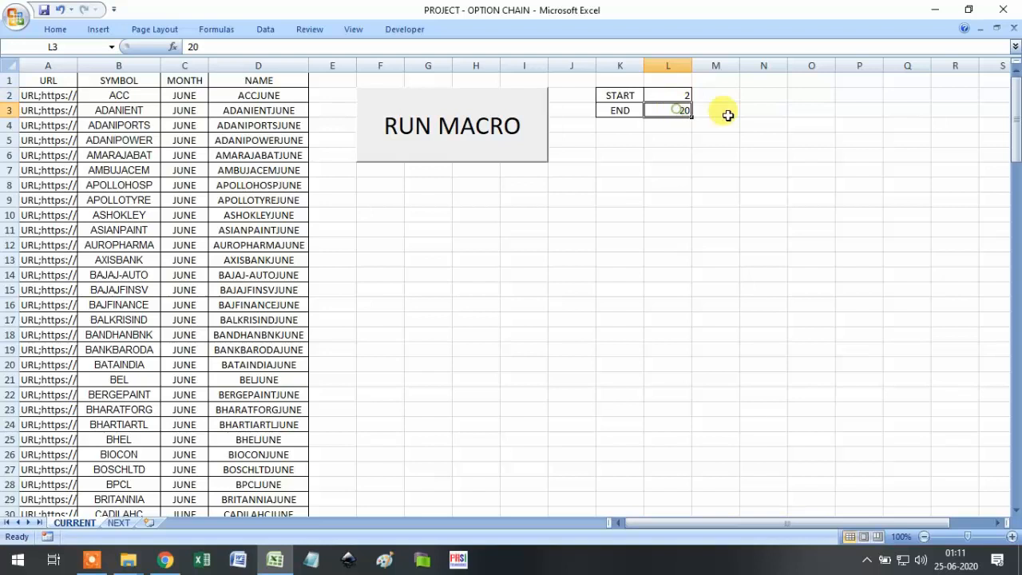
pyautogui.write('143')
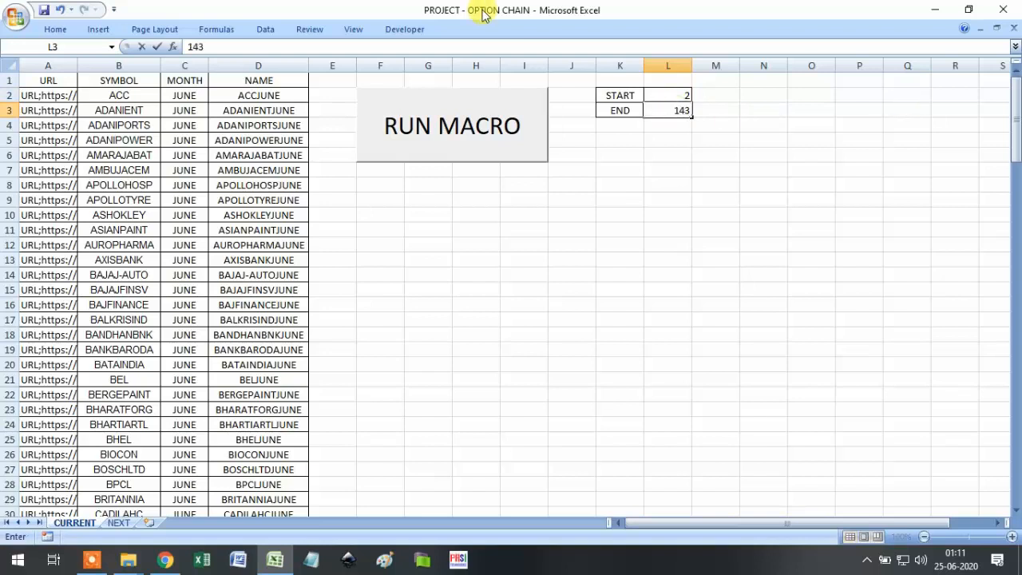
pyautogui.click(146, 93)
# Run the download macro, dismiss the greeting, and enter the access code.
pyautogui.click(481, 153)
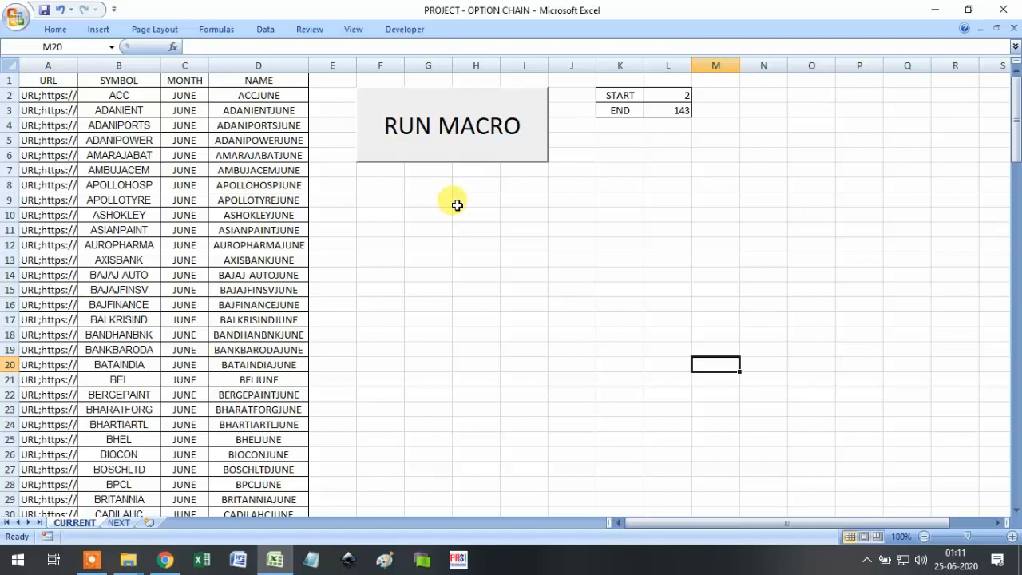
pyautogui.click(429, 275)
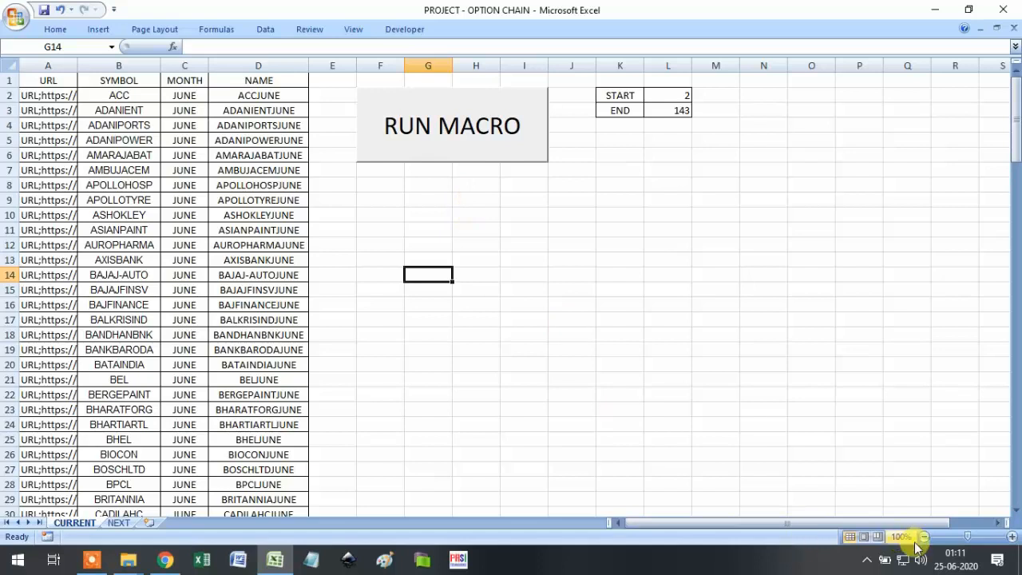
pyautogui.click(467, 162)
pyautogui.click(548, 324)
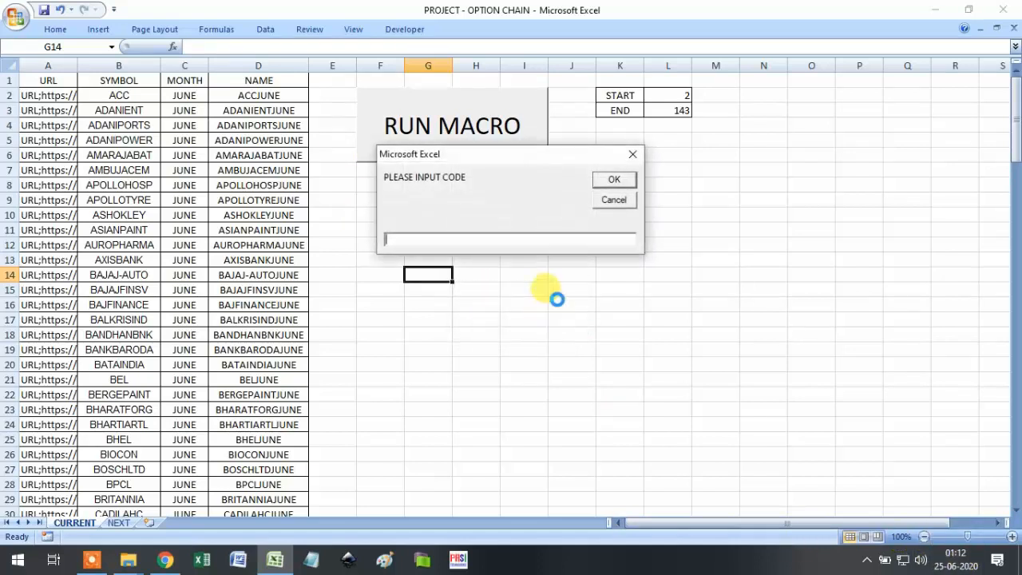
pyautogui.write('123456789')
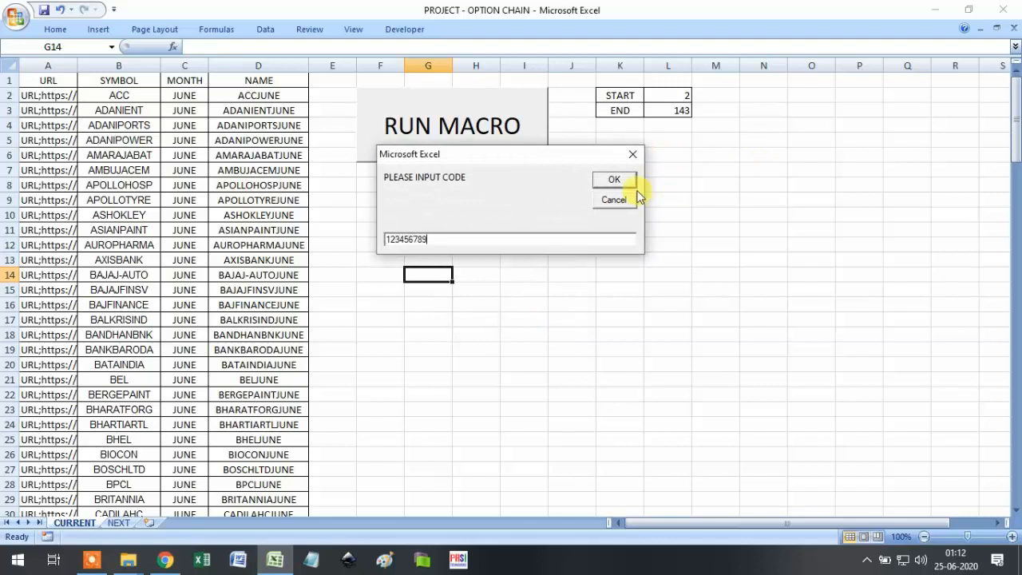
pyautogui.click(628, 182)
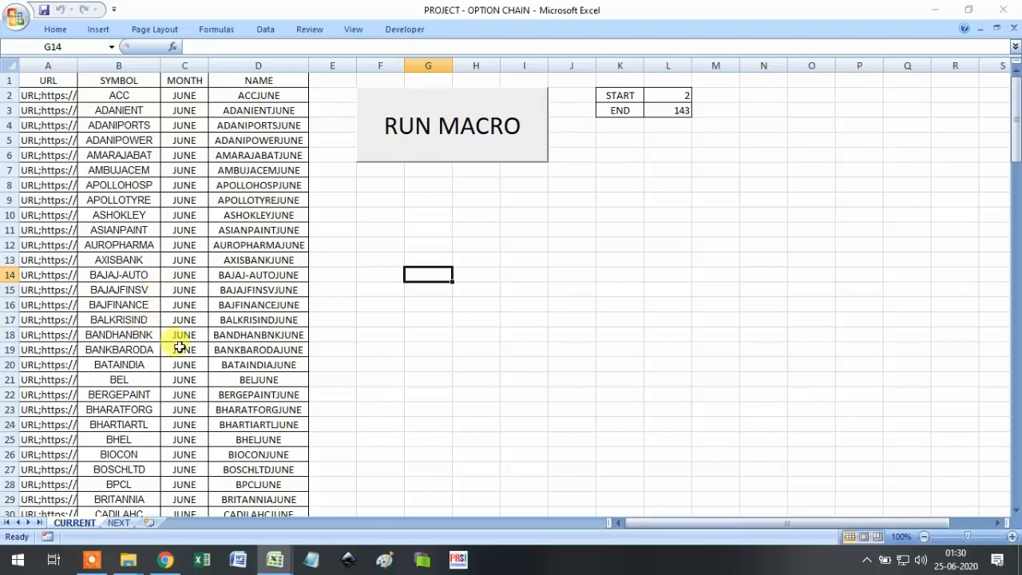
# Select row 46, the EXIDEIND entry in the stock list.
pyautogui.scroll(-5, 277, 369)
pyautogui.scroll(-2, 277, 369)
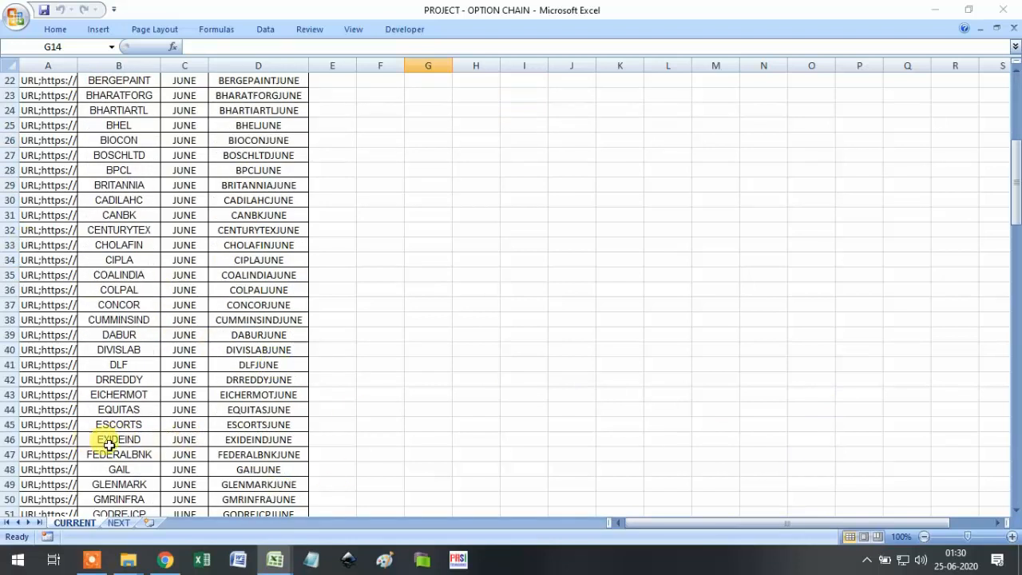
pyautogui.click(10, 440)
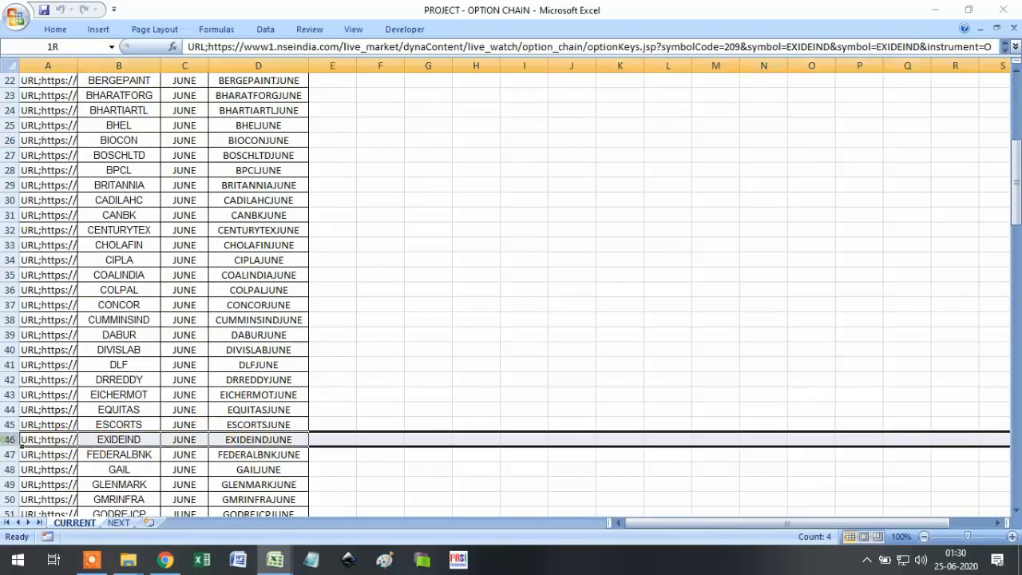
# Open the EXIDEIND workbook from COMPLETED PROJECTS > CURRENT MONTH.
pyautogui.click(17, 19)
pyautogui.click(44, 81)
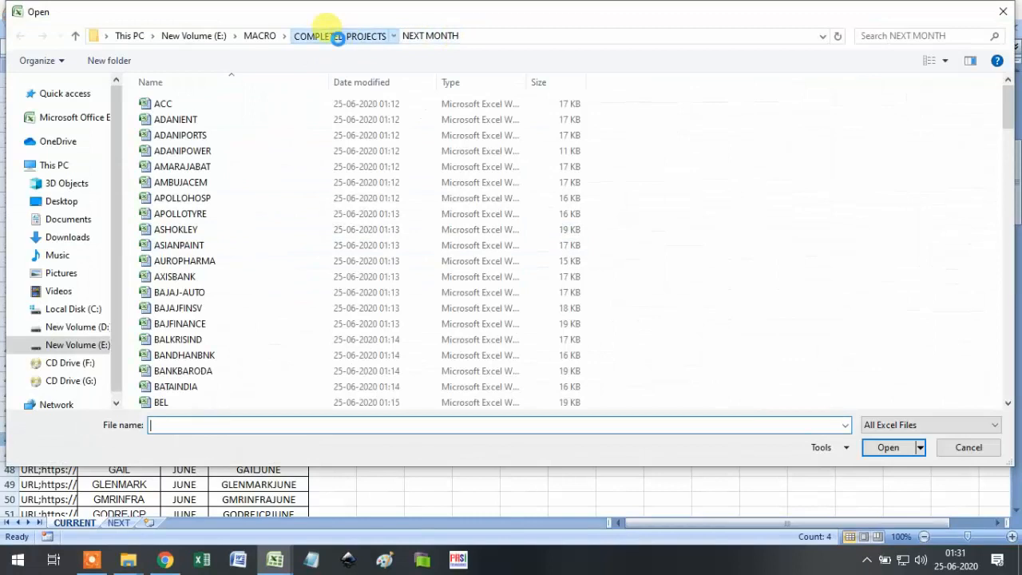
pyautogui.click(338, 35)
pyautogui.doubleClick(237, 105)
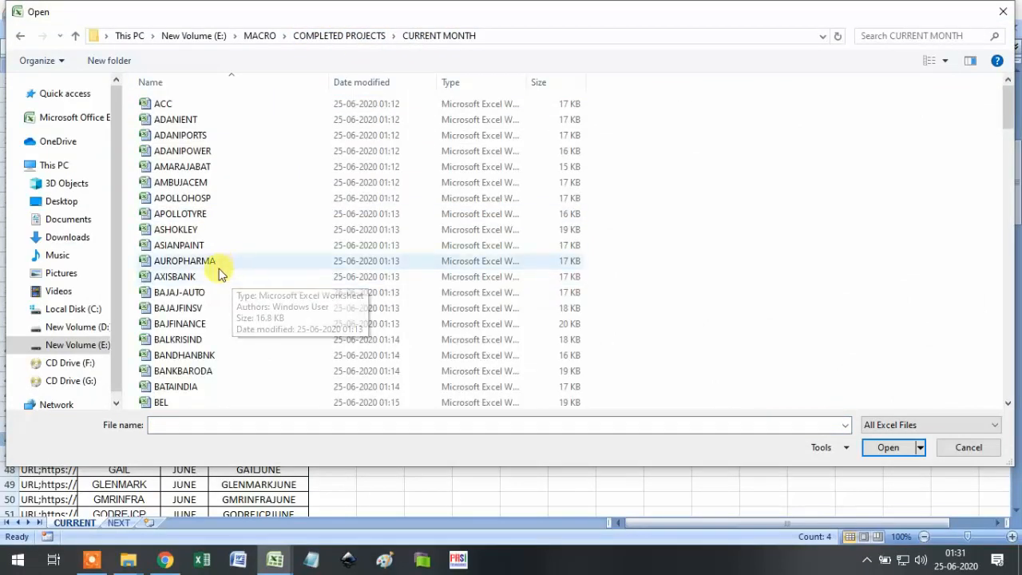
pyautogui.scroll(-5, 211, 319)
pyautogui.scroll(-5, 212, 336)
pyautogui.click(194, 323)
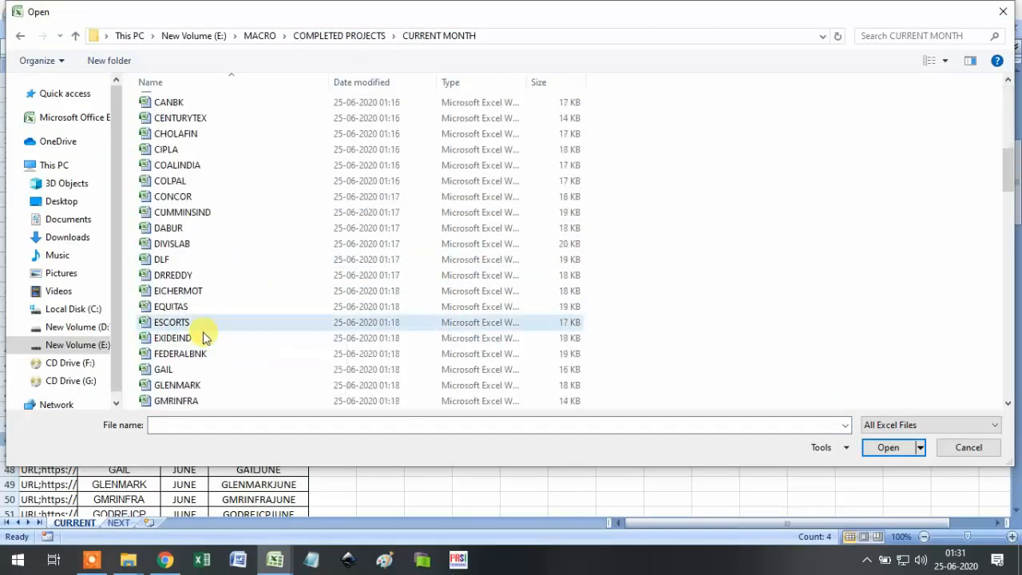
pyautogui.click(191, 339)
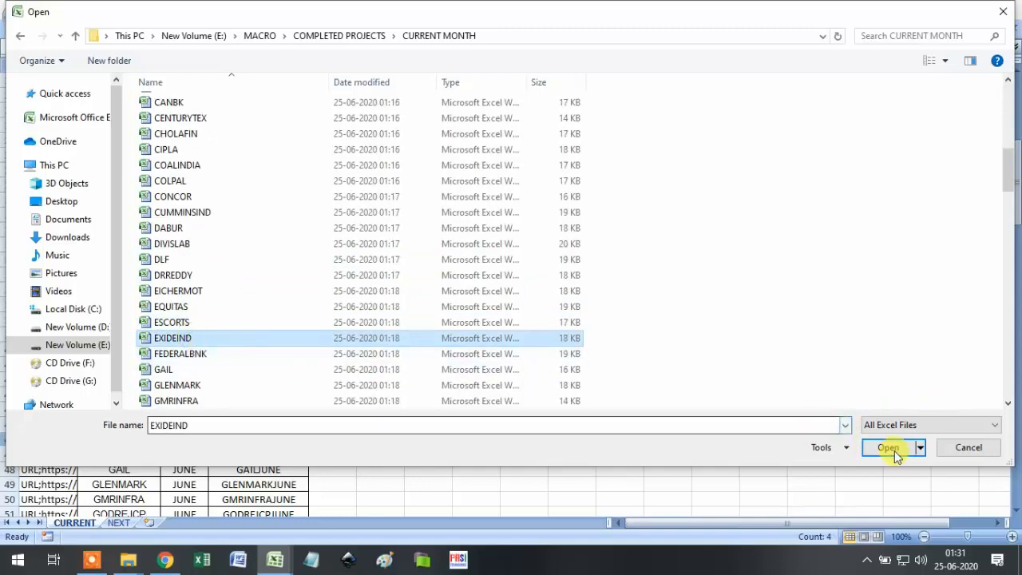
pyautogui.click(894, 449)
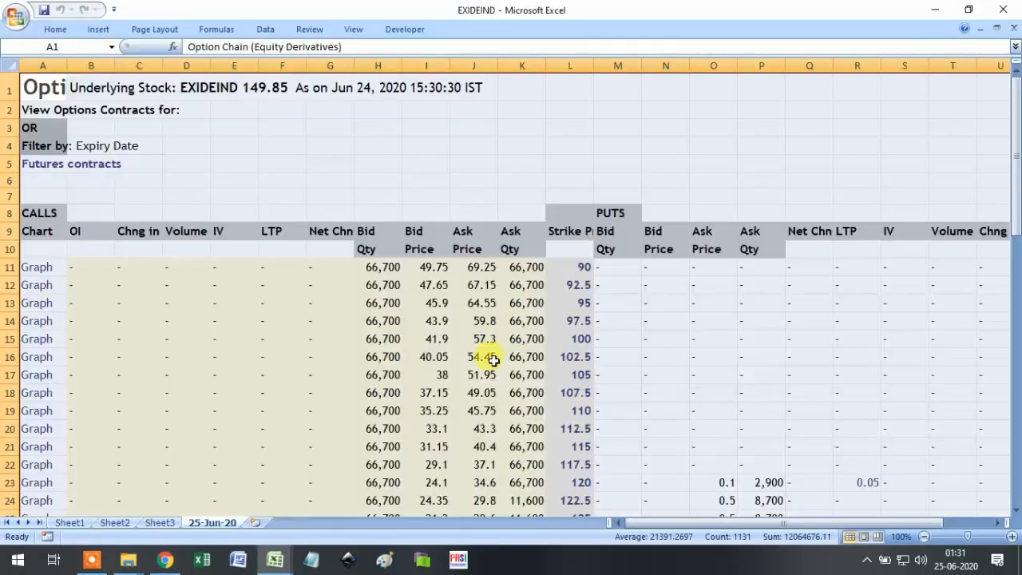
# Scroll through the EXIDEIND option chain and select cell M14 on the puts side.
pyautogui.scroll(-3, 325, 435)
pyautogui.scroll(-10, 325, 435)
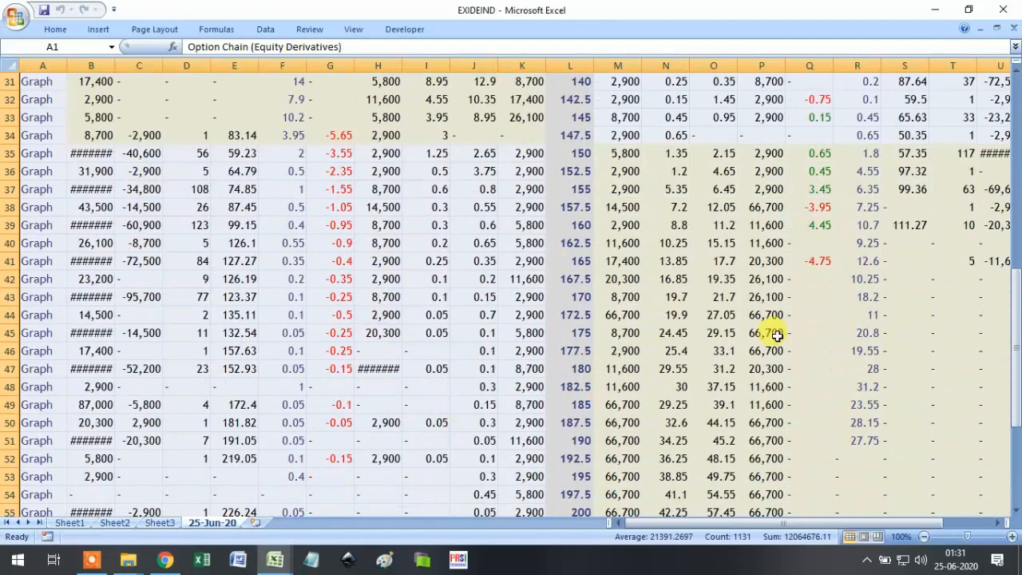
pyautogui.scroll(-1, 559, 383)
pyautogui.scroll(7, 621, 361)
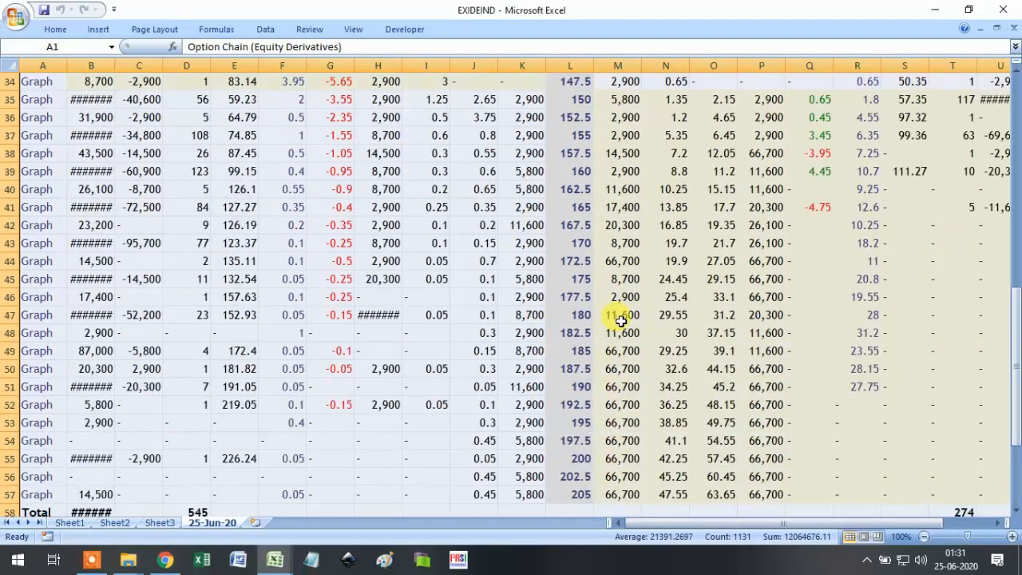
pyautogui.scroll(7, 623, 322)
pyautogui.click(621, 320)
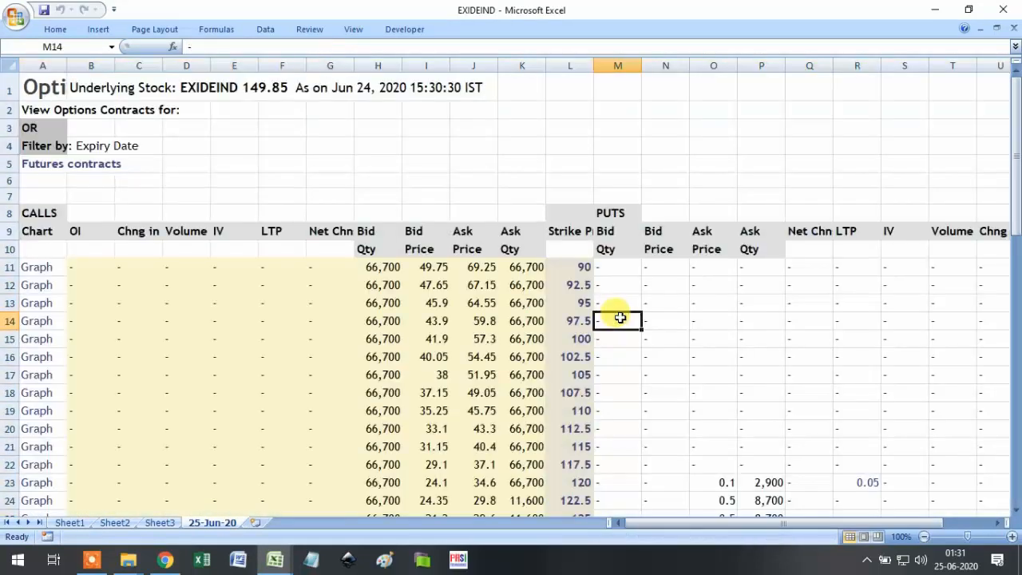
pyautogui.scroll(-1, 649, 321)
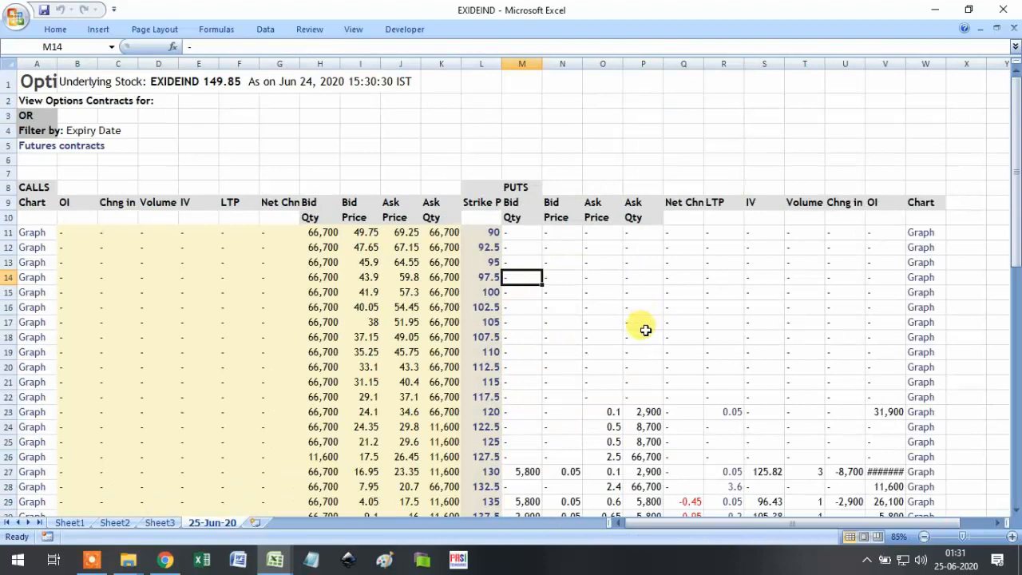
pyautogui.scroll(-4, 645, 329)
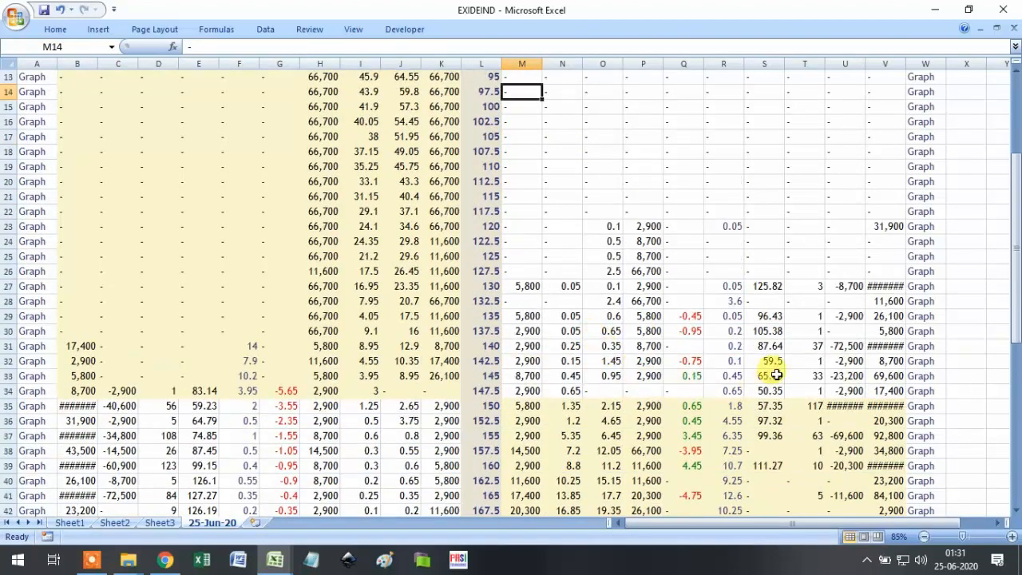
pyautogui.scroll(3, 776, 374)
# Widen columns U and V, review the remaining rows, and close the EXIDEIND workbook.
pyautogui.moveTo(865, 63); pyautogui.dragTo(919, 69)
pyautogui.scroll(-2, 869, 283)
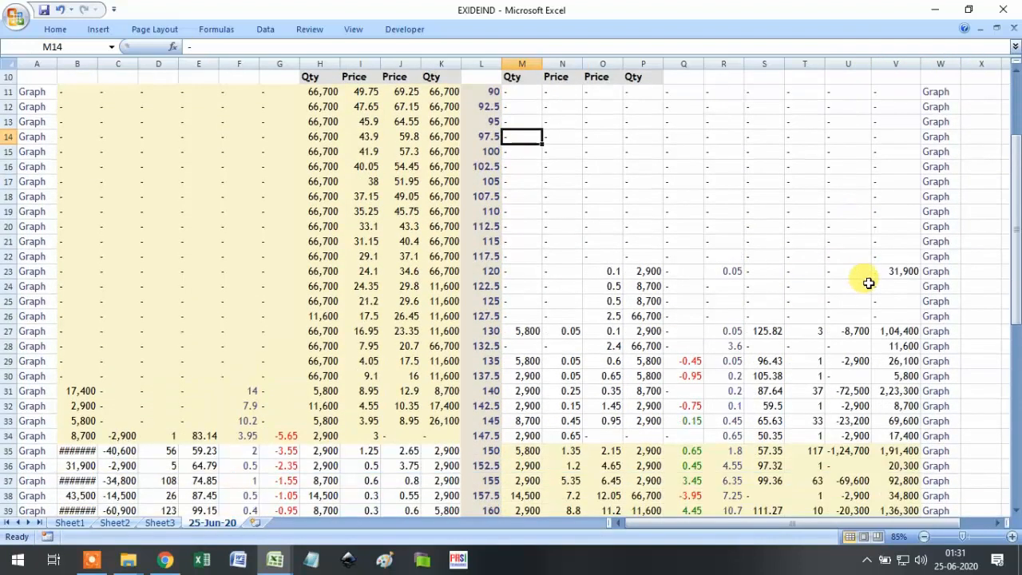
pyautogui.scroll(-1, 919, 387)
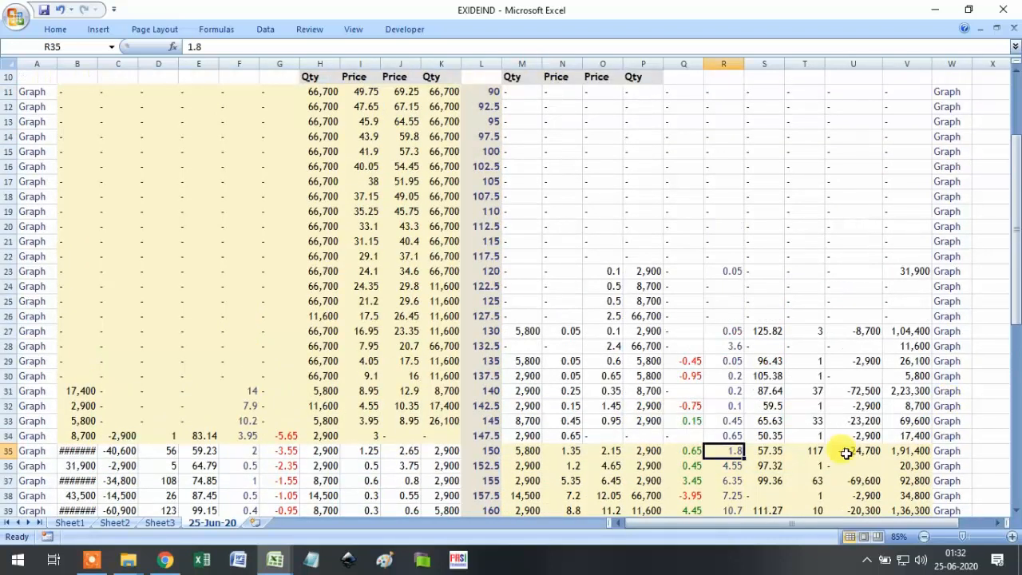
pyautogui.click(999, 449)
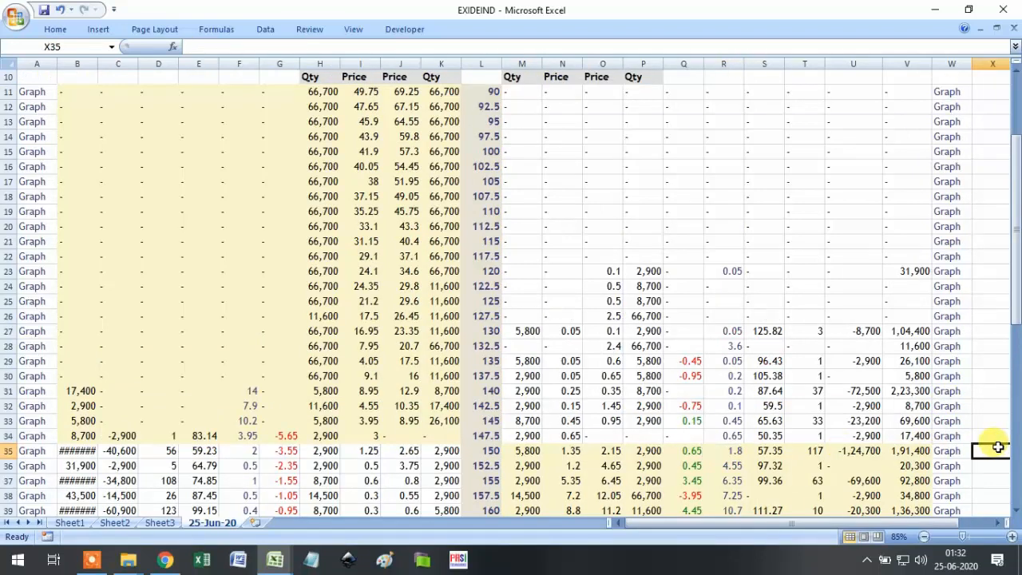
pyautogui.scroll(-3, 994, 451)
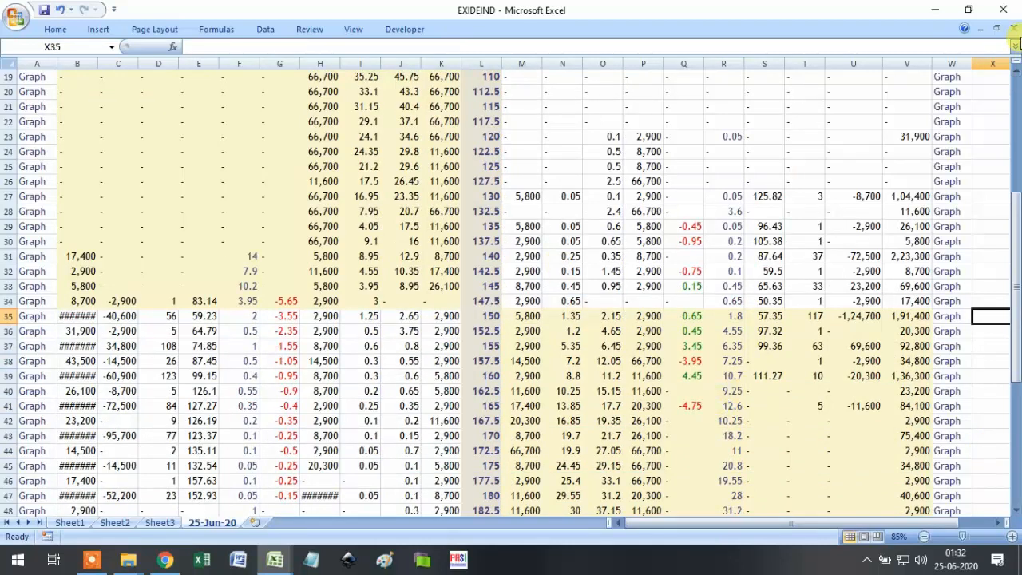
pyautogui.click(1014, 29)
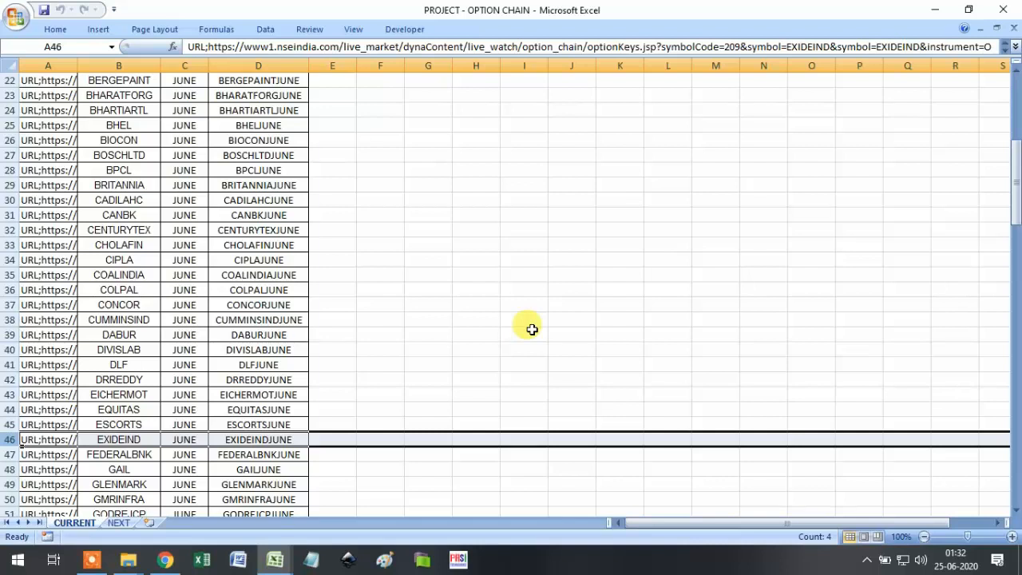
# In File Explorer, go from CURRENT MONTH up to COMPLETED PROJECTS and browse the NEXT MONTH folder.
pyautogui.click(137, 553)
pyautogui.click(124, 501)
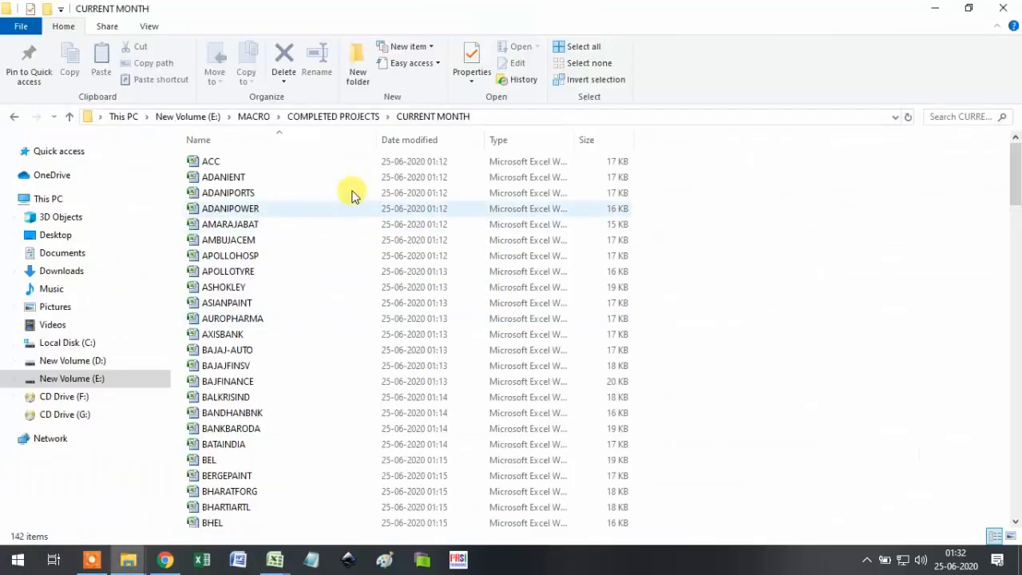
pyautogui.click(337, 119)
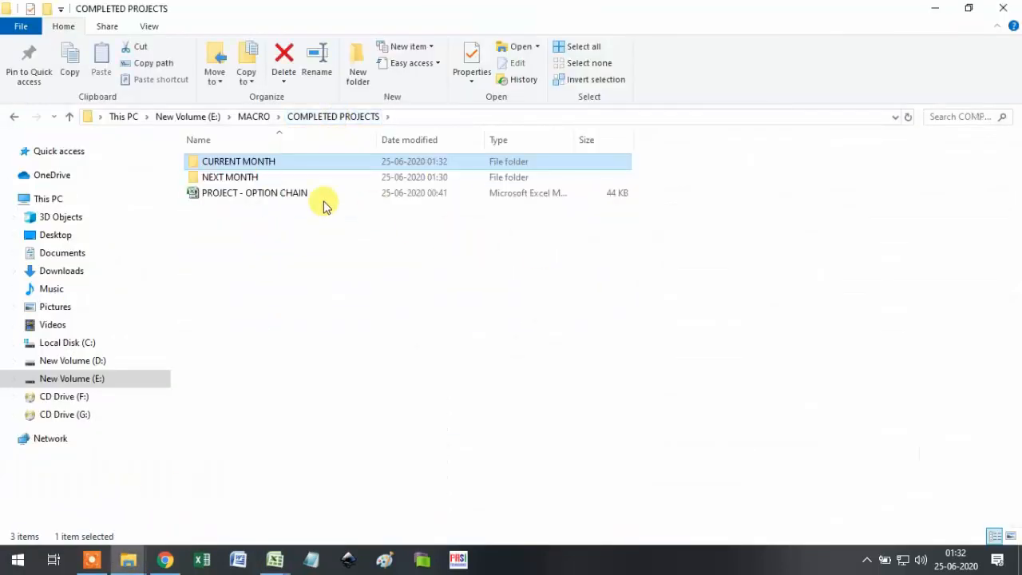
pyautogui.click(259, 177)
pyautogui.doubleClick(259, 177)
pyautogui.scroll(-15, 326, 410)
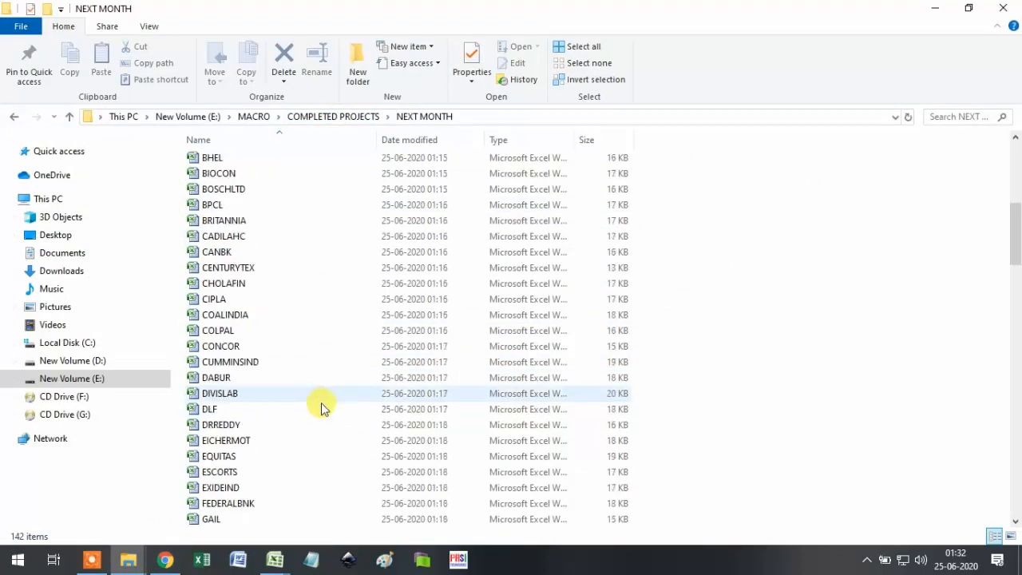
pyautogui.scroll(-5, 331, 415)
pyautogui.scroll(-1, 323, 456)
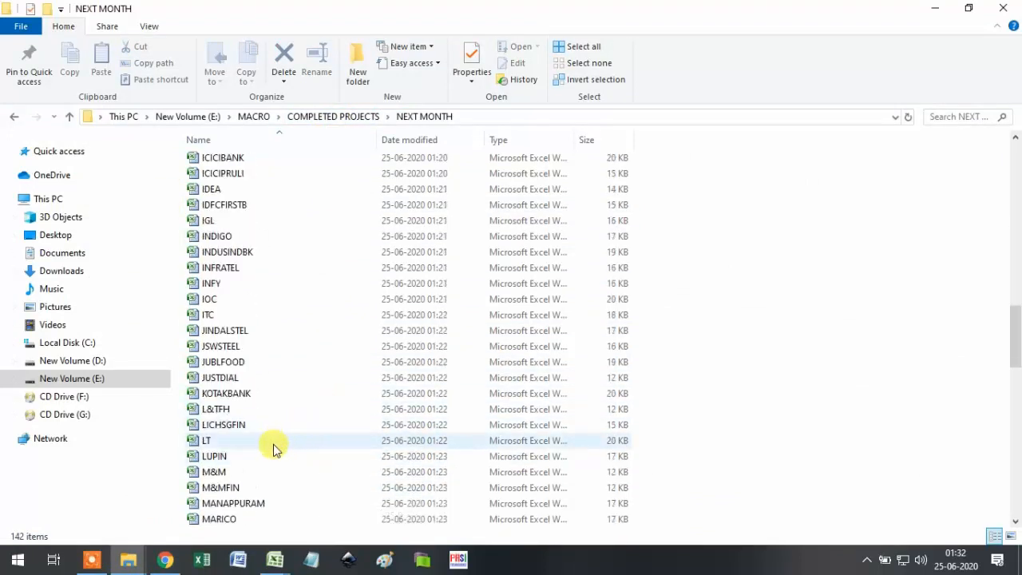
# Select the LT workbook, then switch back to the PROJECT - OPTION CHAIN workbook.
pyautogui.click(283, 441)
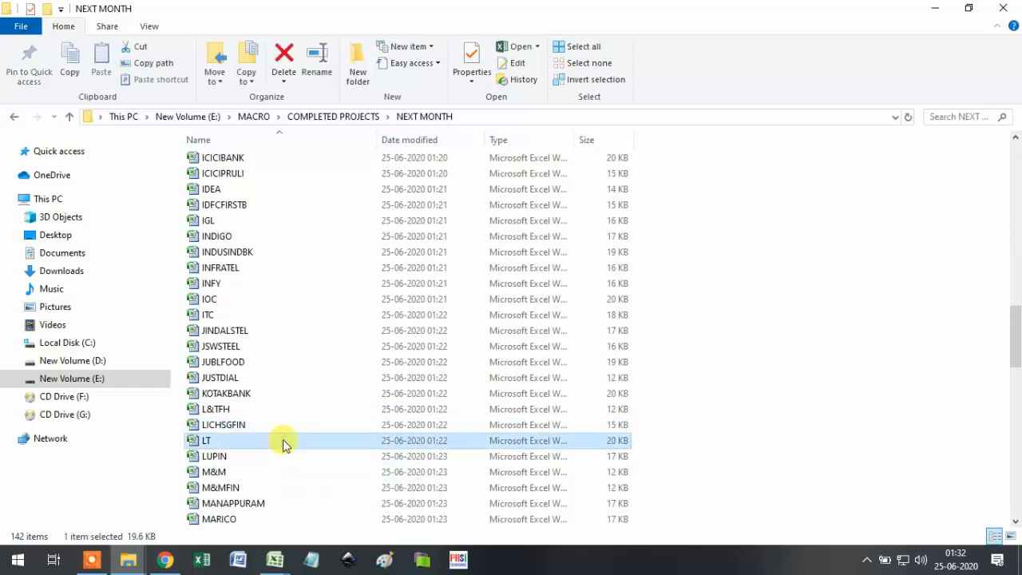
pyautogui.click(275, 559)
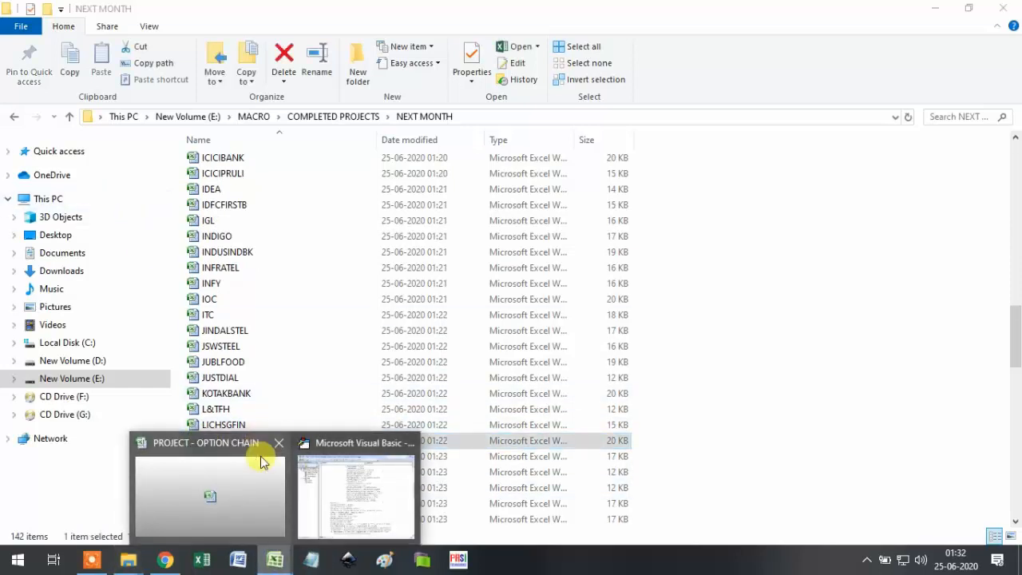
pyautogui.click(245, 484)
# Open the LT workbook from COMPLETED PROJECTS > NEXT MONTH through the Office button's Open dialog.
pyautogui.click(16, 24)
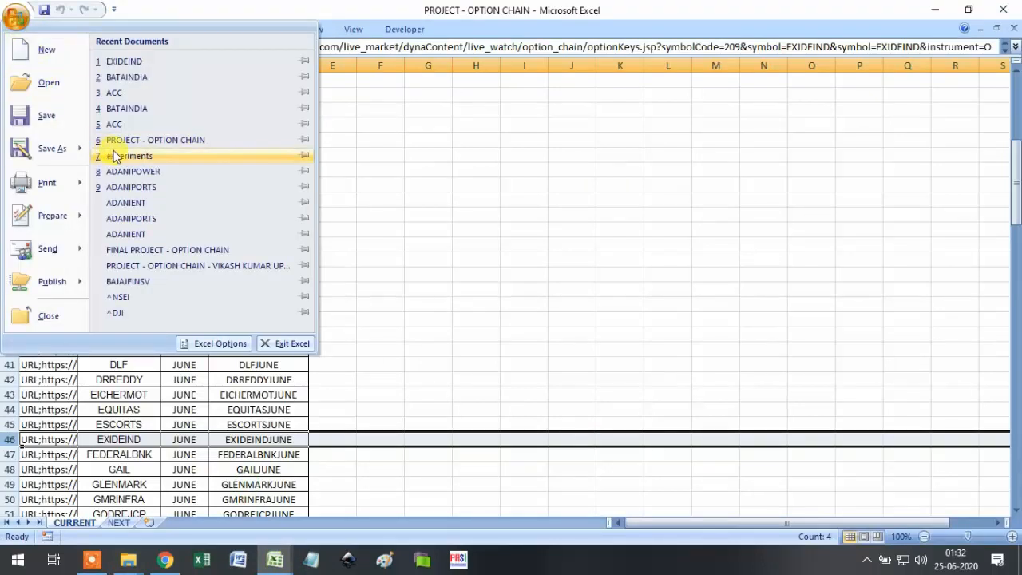
pyautogui.click(59, 83)
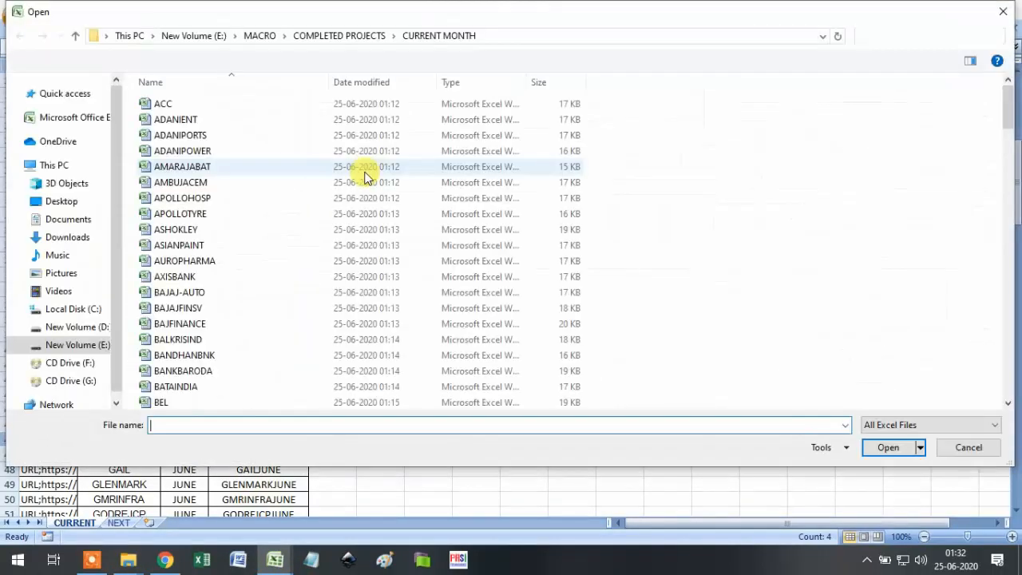
pyautogui.click(336, 36)
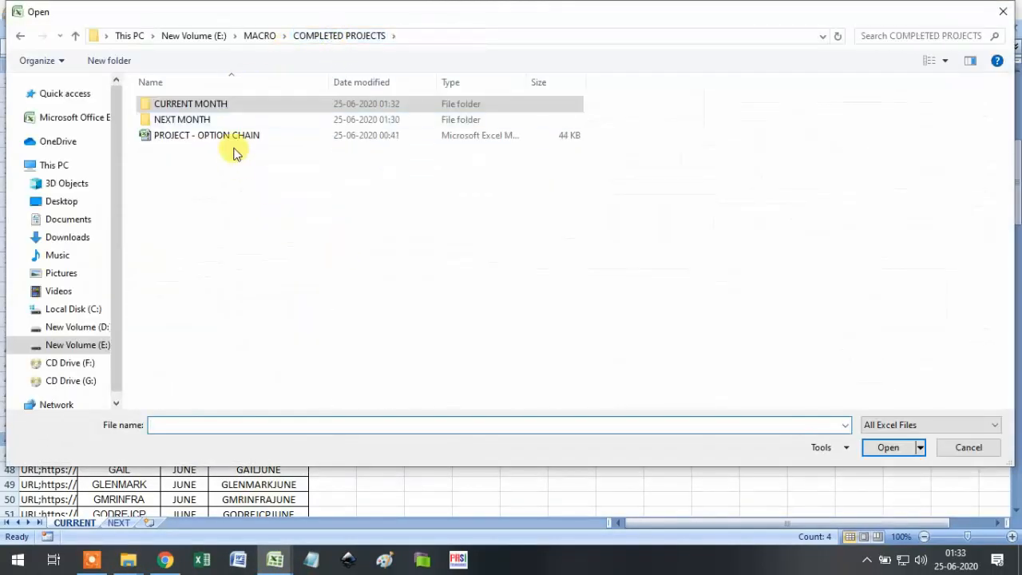
pyautogui.doubleClick(231, 121)
pyautogui.scroll(-14, 288, 271)
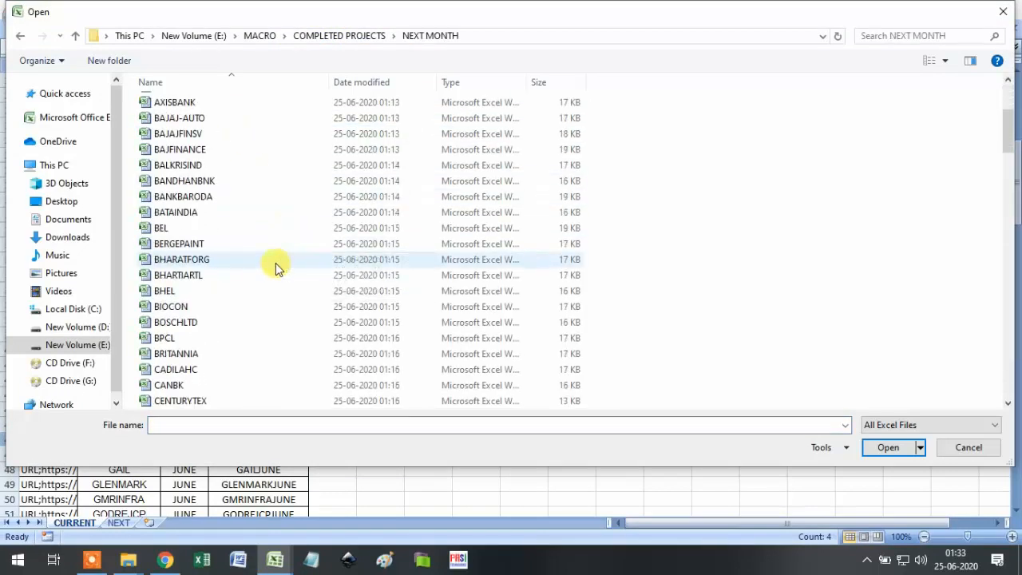
pyautogui.scroll(-2, 280, 286)
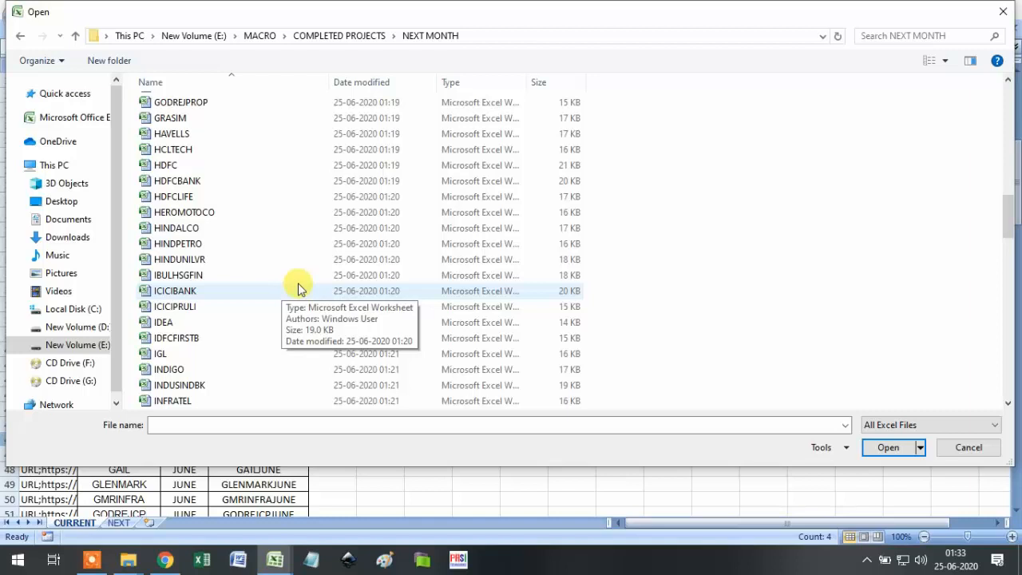
pyautogui.scroll(3, 294, 303)
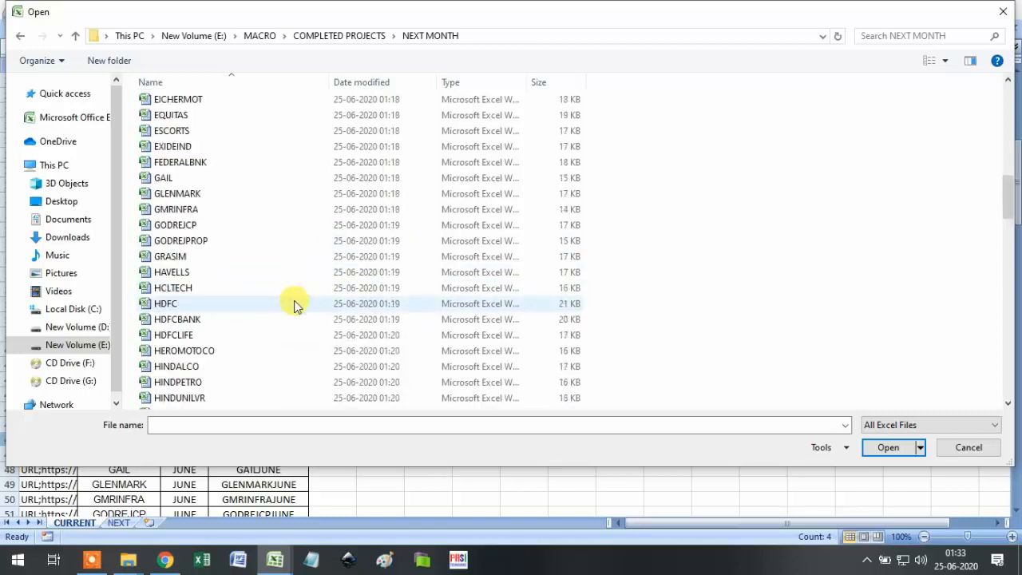
pyautogui.scroll(2, 291, 306)
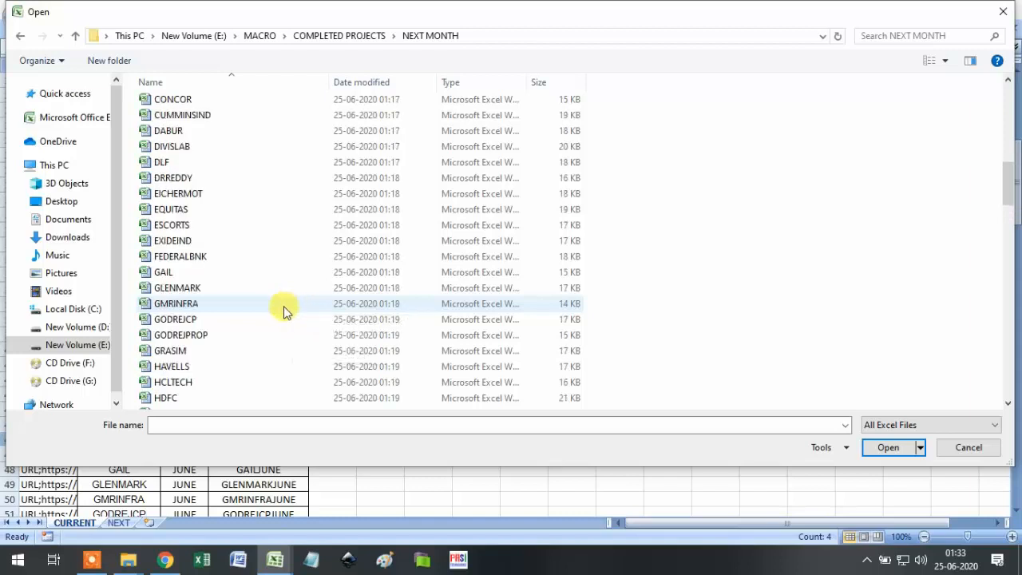
pyautogui.scroll(1, 299, 303)
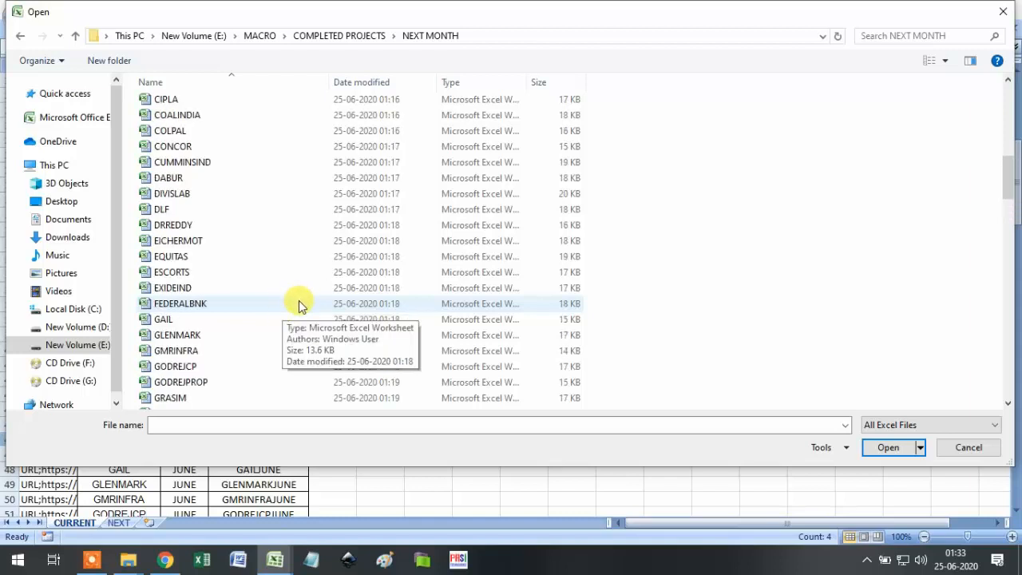
pyautogui.scroll(1, 297, 302)
pyautogui.scroll(-13, 287, 300)
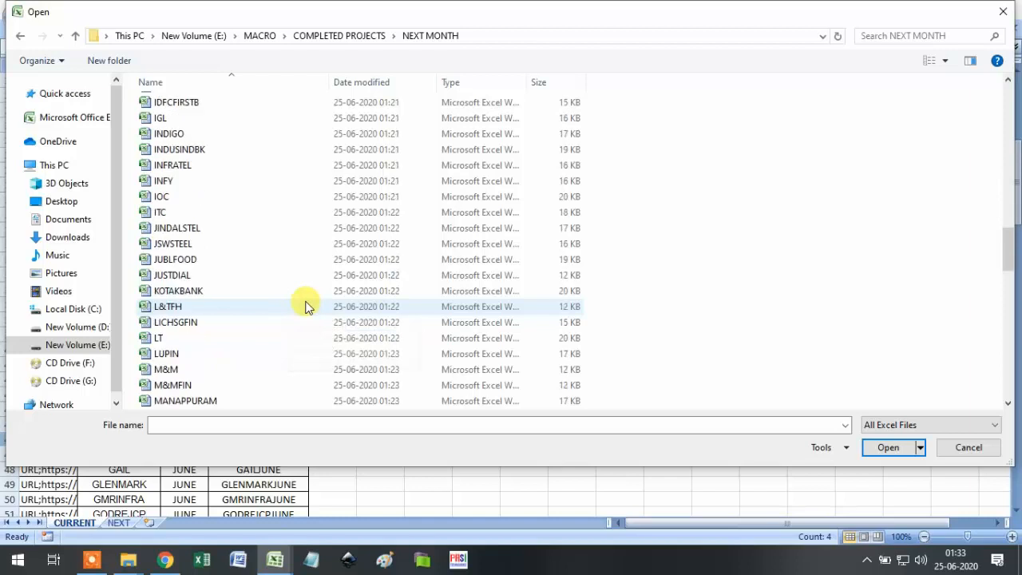
pyautogui.click(238, 292)
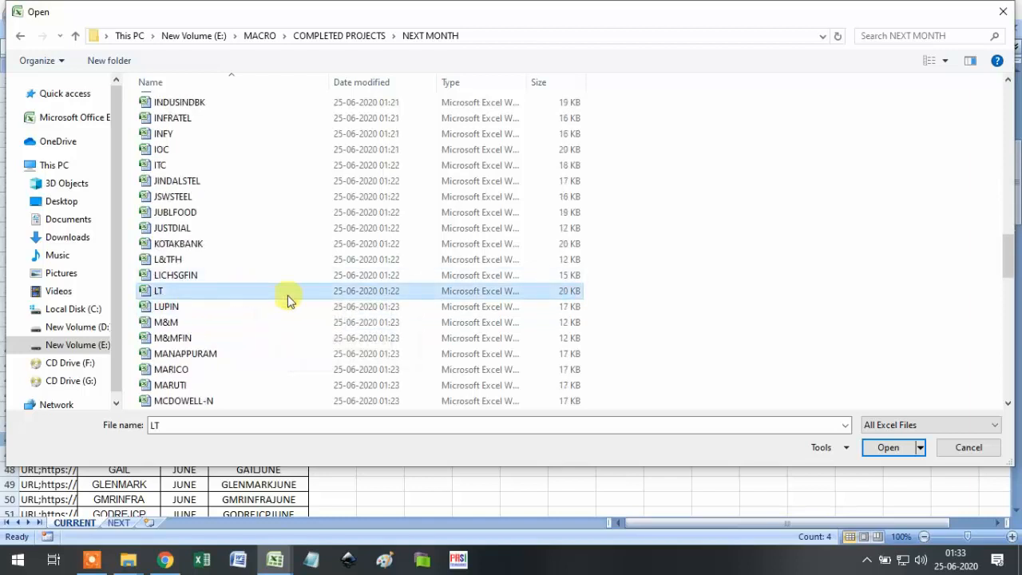
pyautogui.click(887, 448)
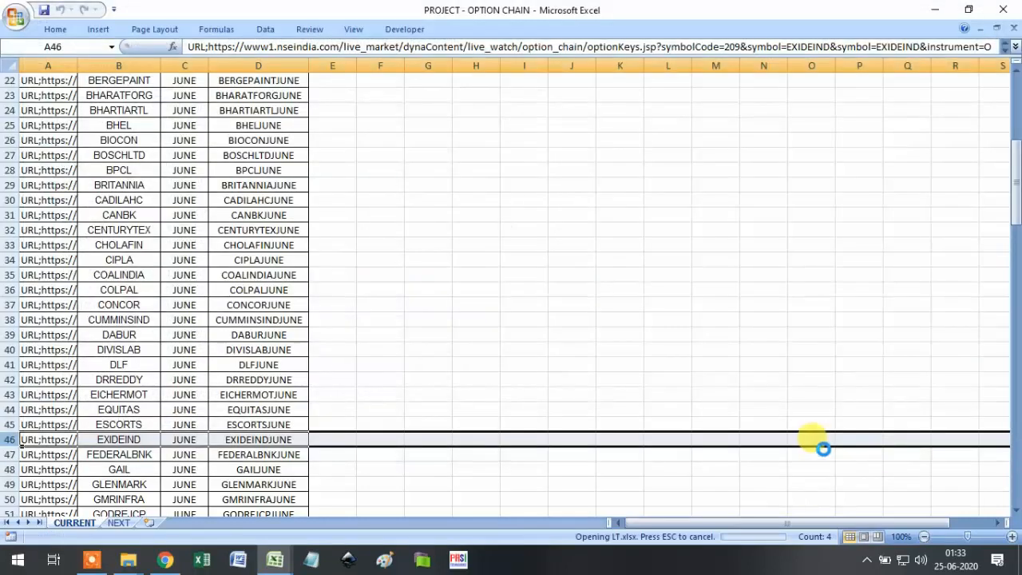
# Check the LT option chain values: 372.95 in J16 and 44.4 at the 980 strike.
pyautogui.scroll(-13, 428, 379)
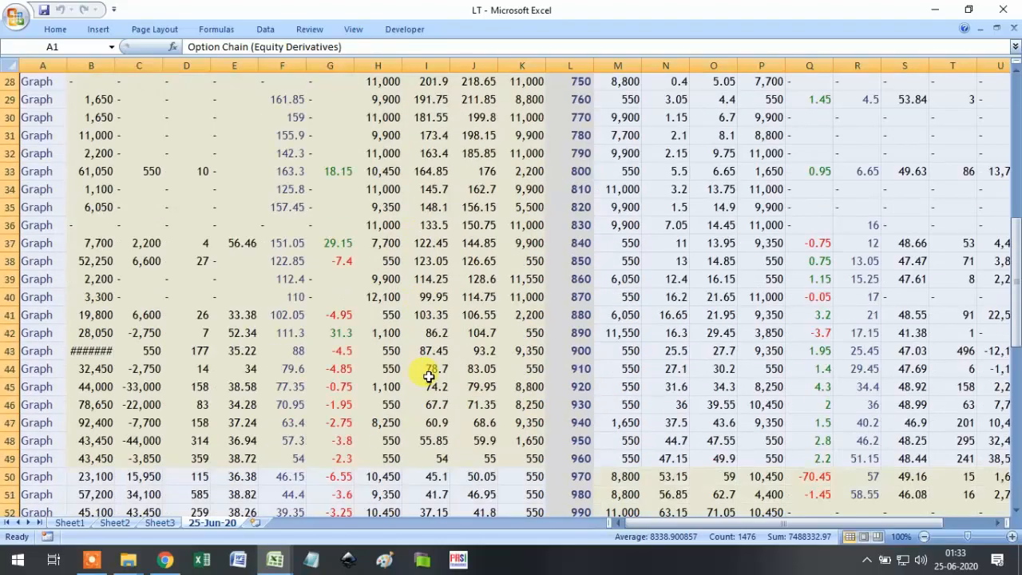
pyautogui.scroll(-6, 429, 384)
pyautogui.scroll(15, 429, 384)
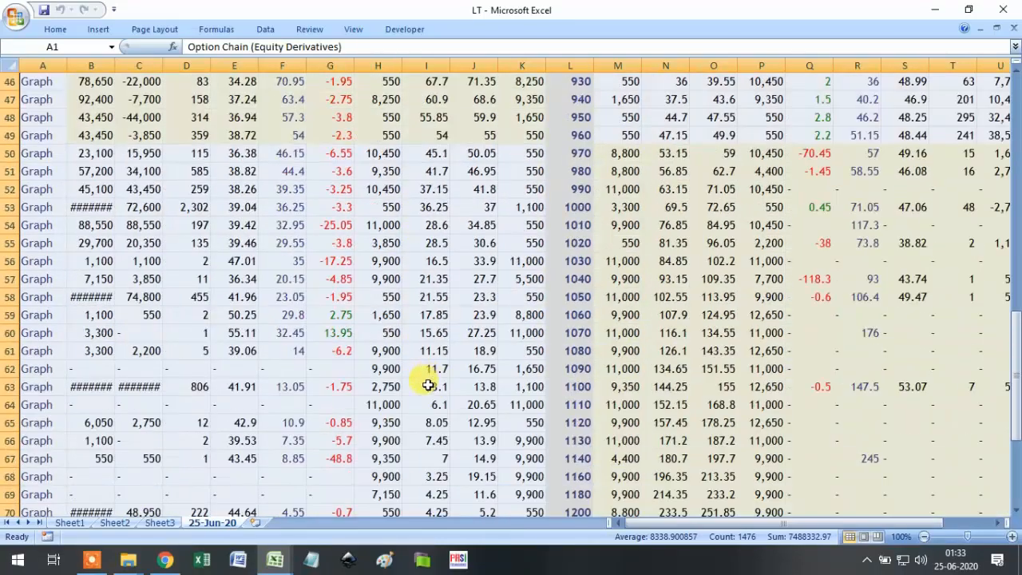
pyautogui.scroll(4, 429, 386)
pyautogui.click(471, 356)
pyautogui.scroll(-13, 479, 360)
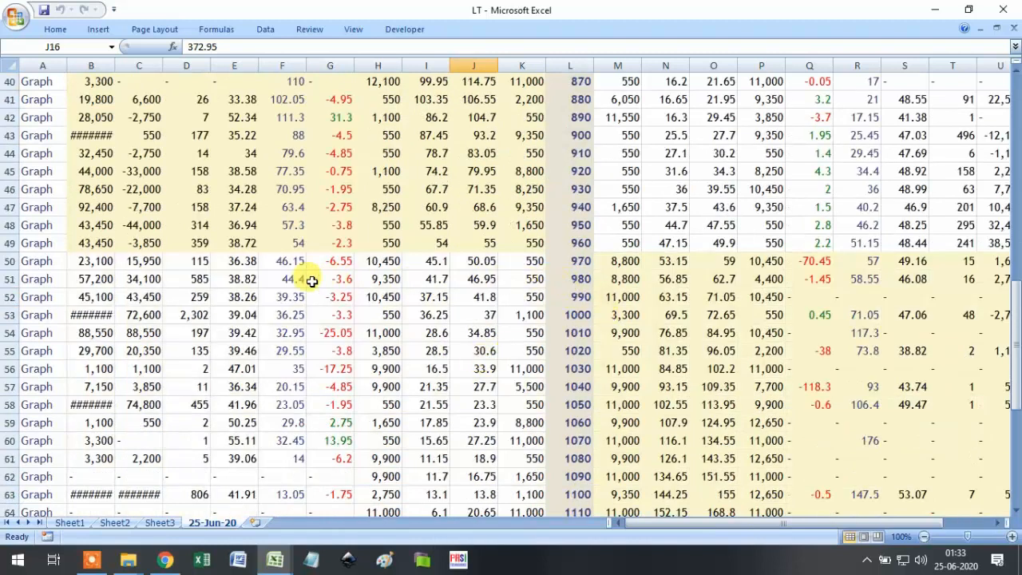
pyautogui.click(303, 281)
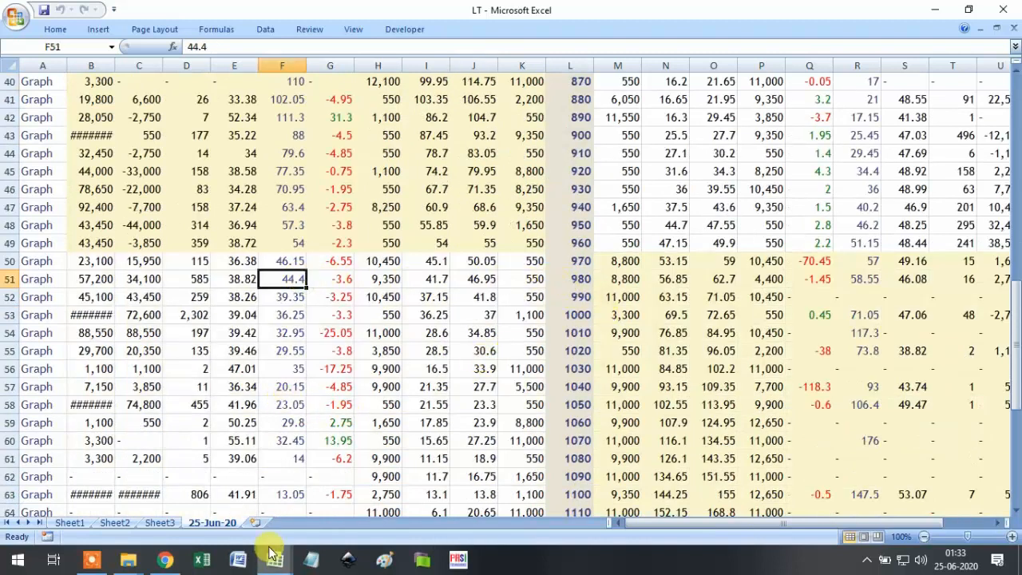
# Switch to the NSE Option Chain page in Chrome and scroll to its top.
pyautogui.click(166, 559)
pyautogui.scroll(1, 480, 264)
pyautogui.scroll(9, 482, 263)
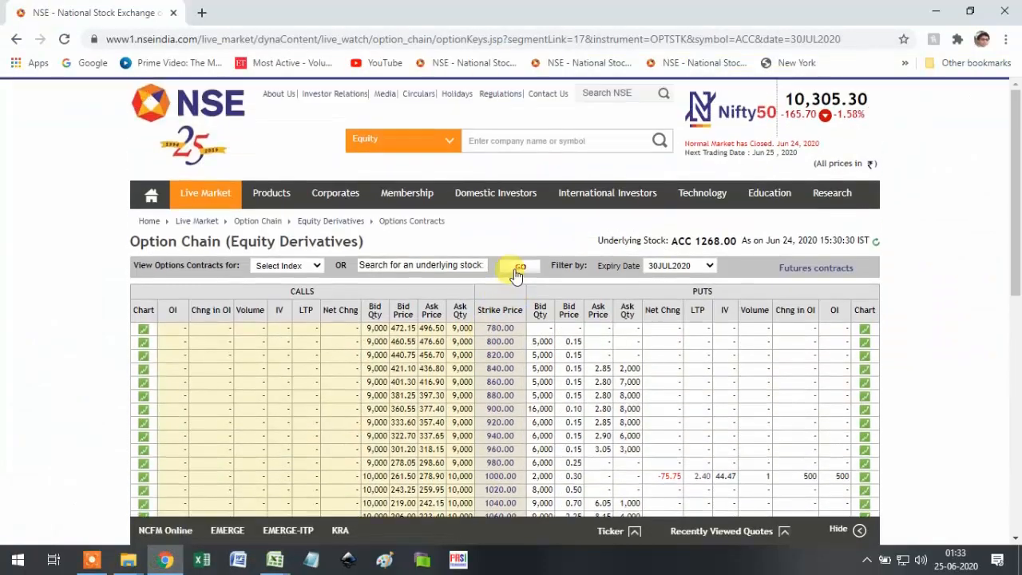
# Load the LT option chain on the NSE site with the 30JUL2020 expiry.
pyautogui.click(448, 267)
pyautogui.write('LT')
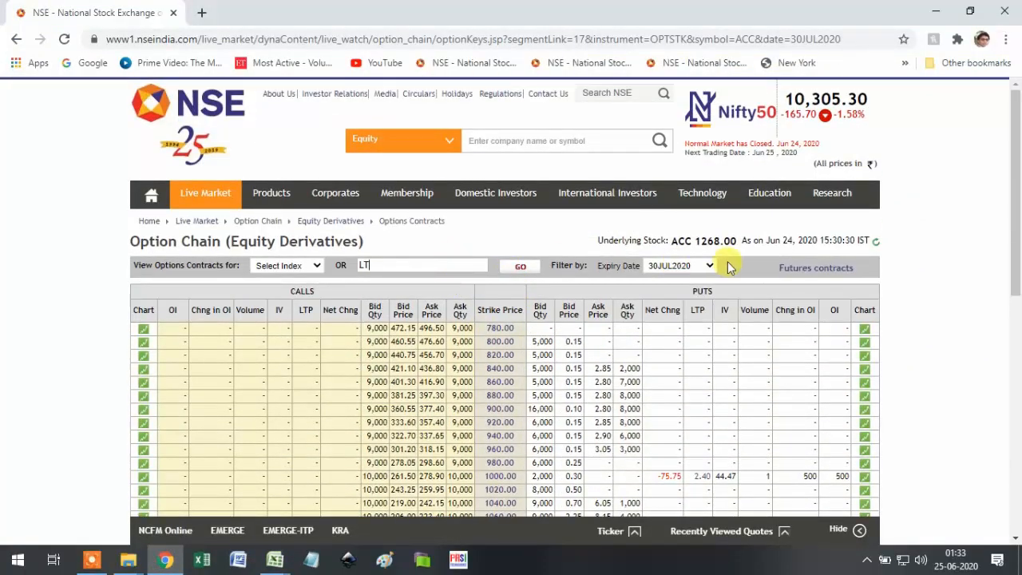
pyautogui.click(520, 264)
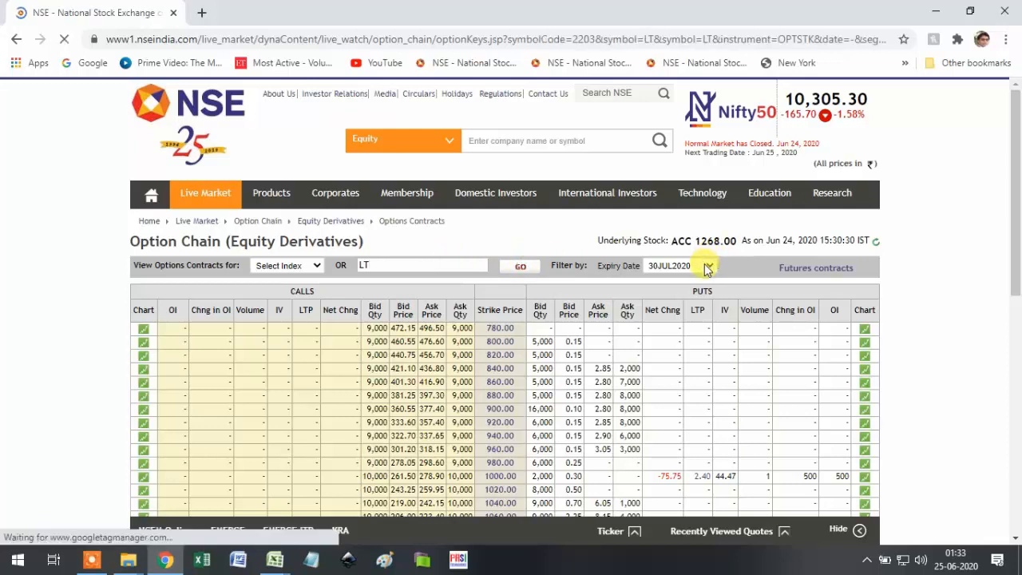
pyautogui.click(707, 266)
pyautogui.click(692, 308)
# Highlight the 44.40 LTP at the 980 strike, then return to the PROJECT - OPTION CHAIN workbook.
pyautogui.scroll(-2, 673, 317)
pyautogui.scroll(-10, 657, 321)
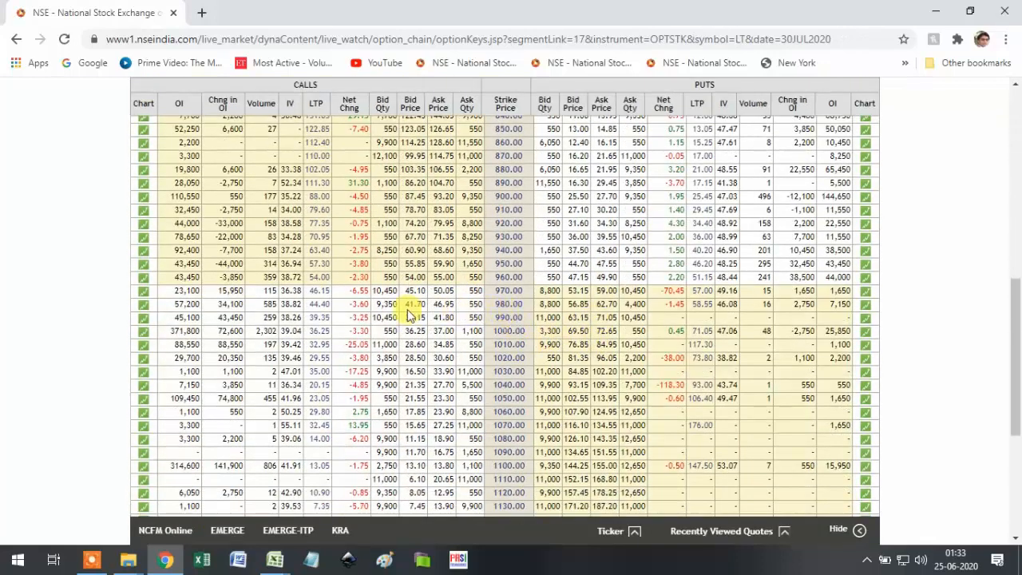
pyautogui.moveTo(332, 302); pyautogui.dragTo(308, 298)
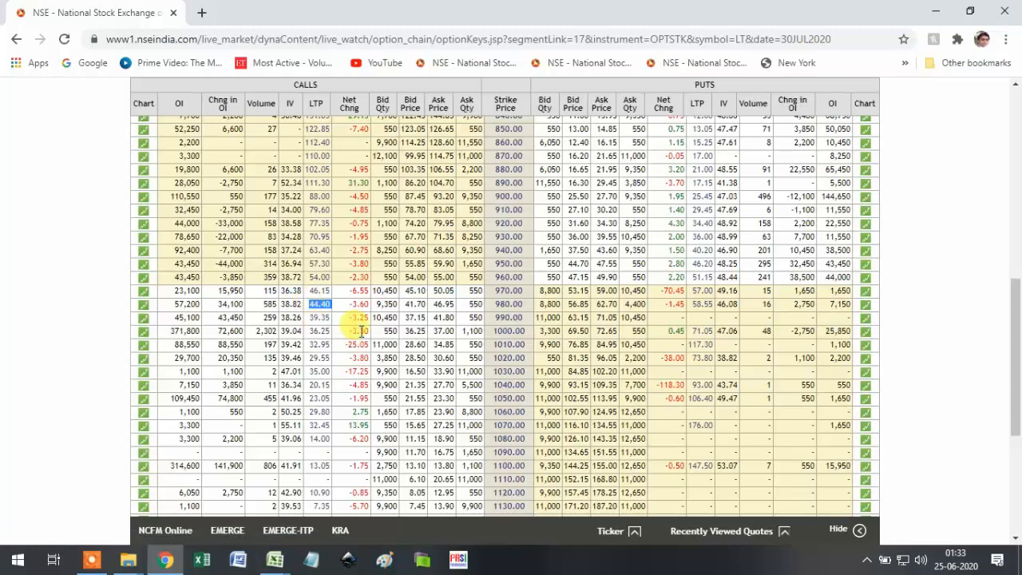
pyautogui.moveTo(274, 562)
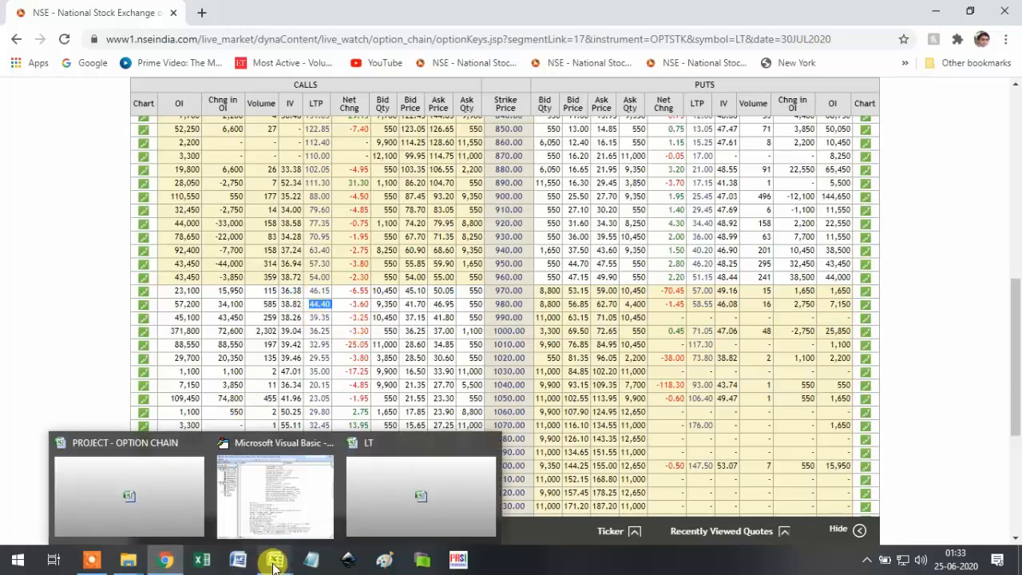
pyautogui.click(94, 499)
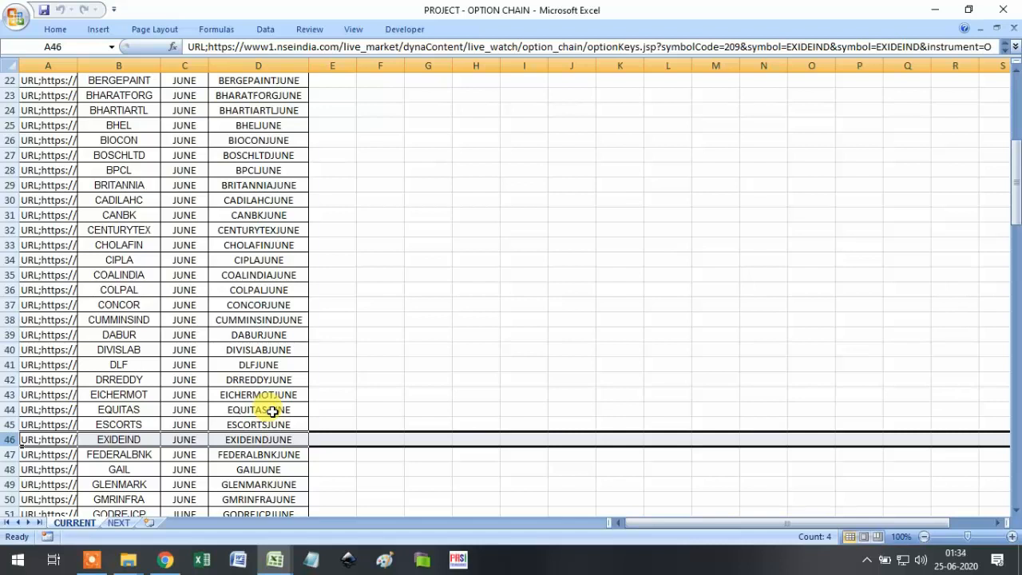
# Scroll the symbol list back to the top and check BEL in row 21.
pyautogui.scroll(7, 335, 404)
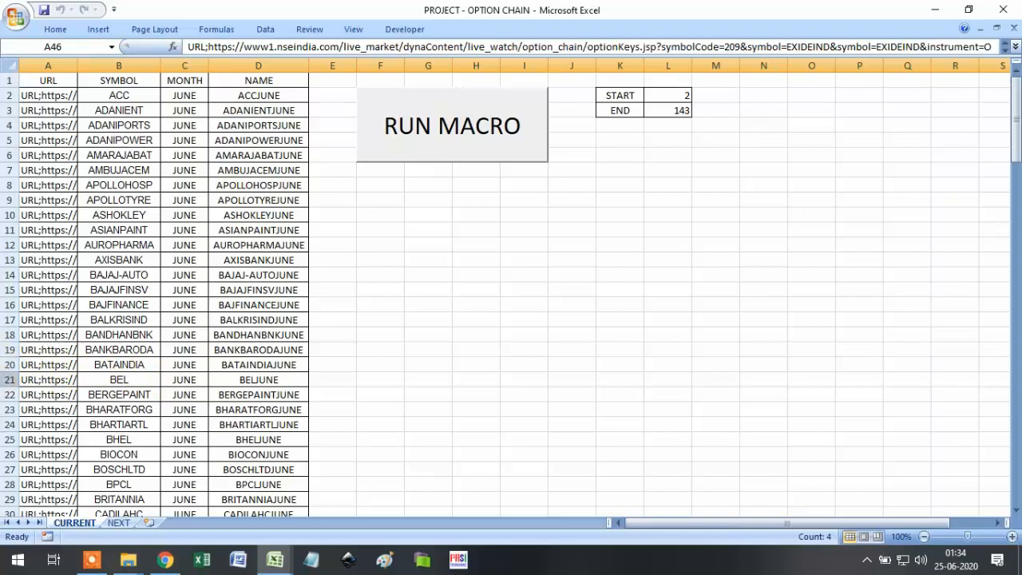
pyautogui.click(14, 379)
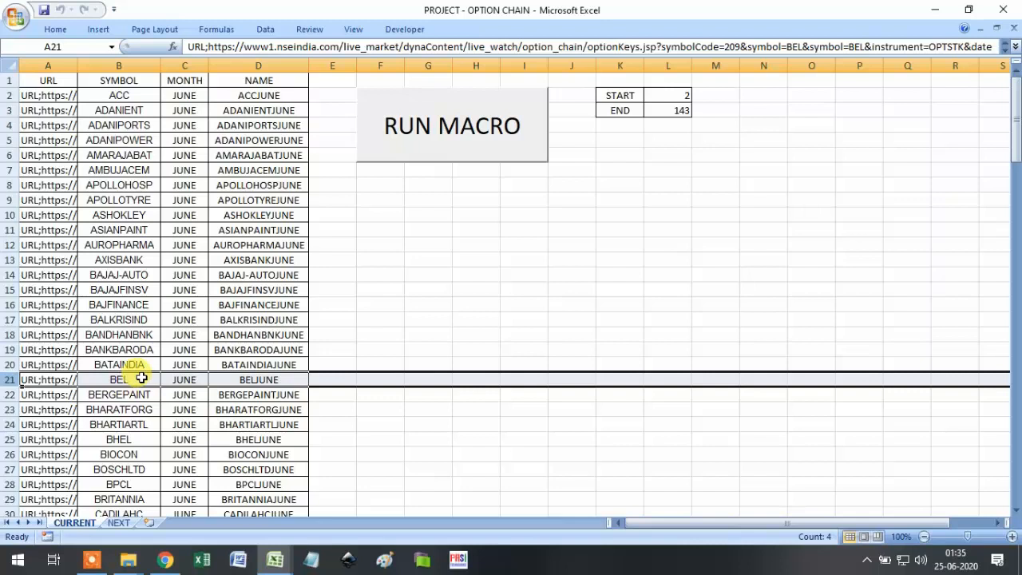
pyautogui.click(687, 96)
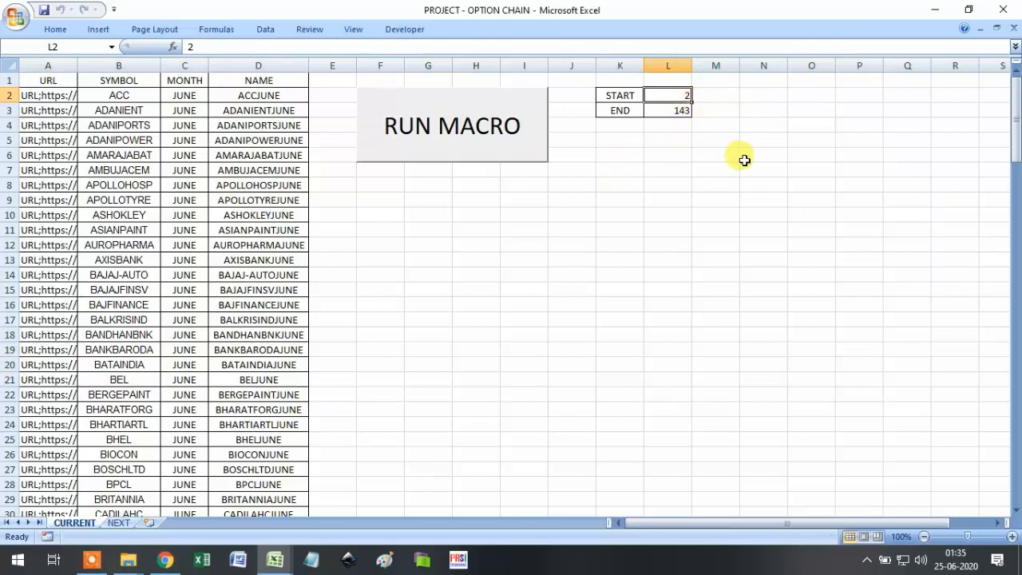
# Enter 22 as the new START value in L2, leaving END at 143.
pyautogui.write('22')
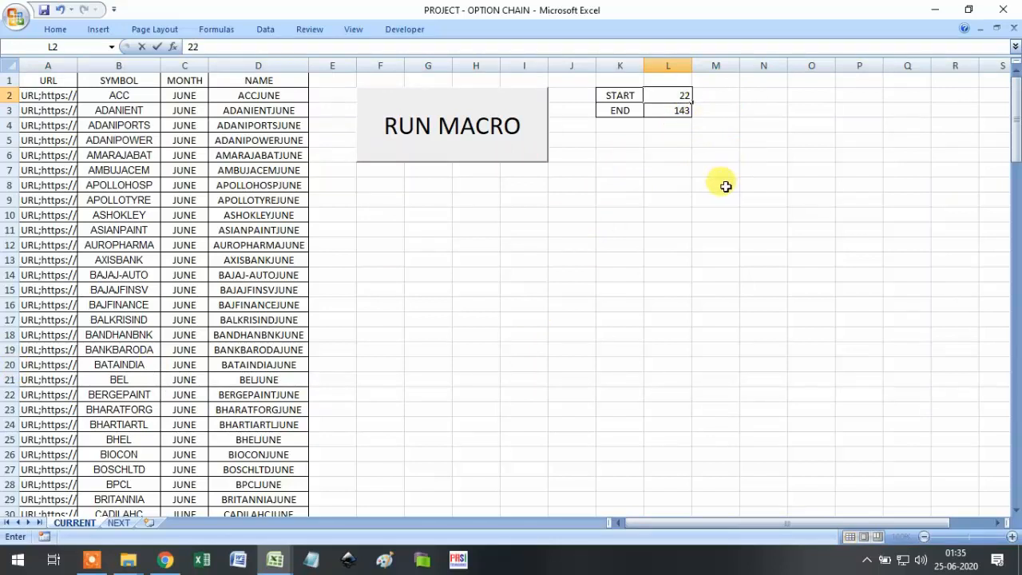
pyautogui.click(723, 186)
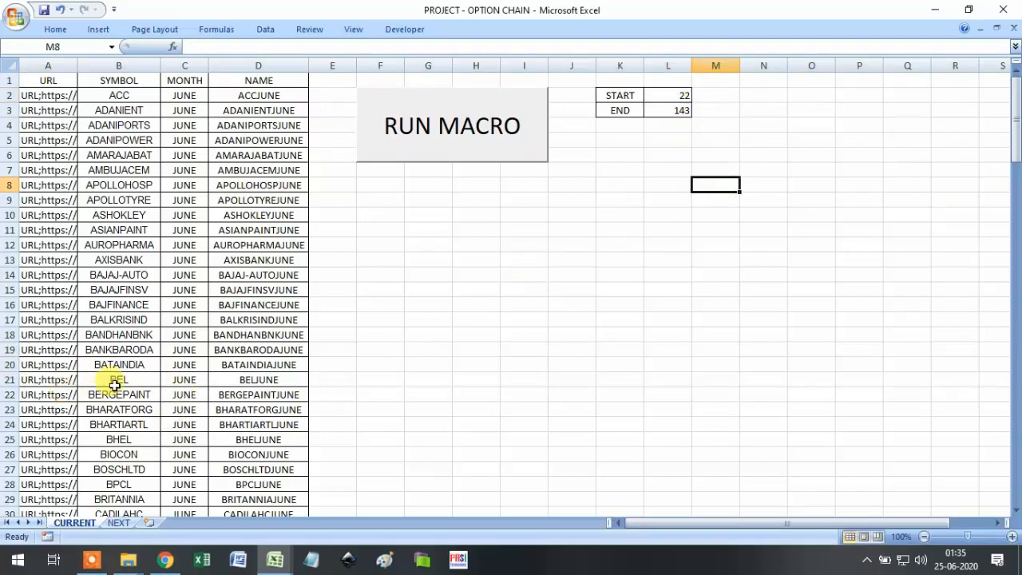